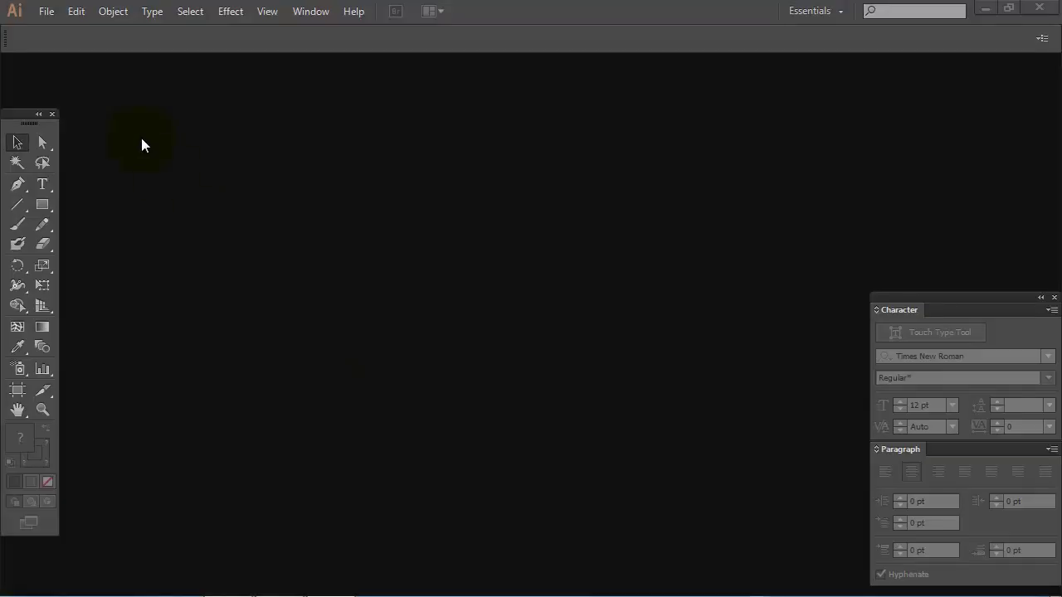
# Step: Open the File menu from the empty Illustrator workspace
pyautogui.click(46, 11)
# Step: Create a portrait A4 document named 'Gym Flyer Design' with one artboard
pyautogui.click(58, 30)
pyautogui.write('Gym Flyer Design')
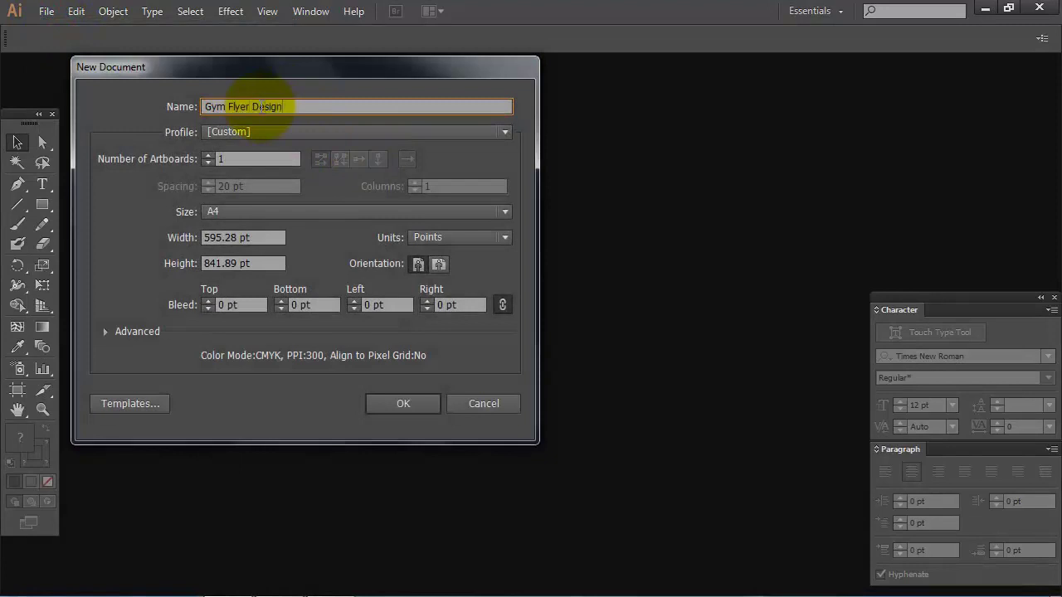
pyautogui.click(241, 162)
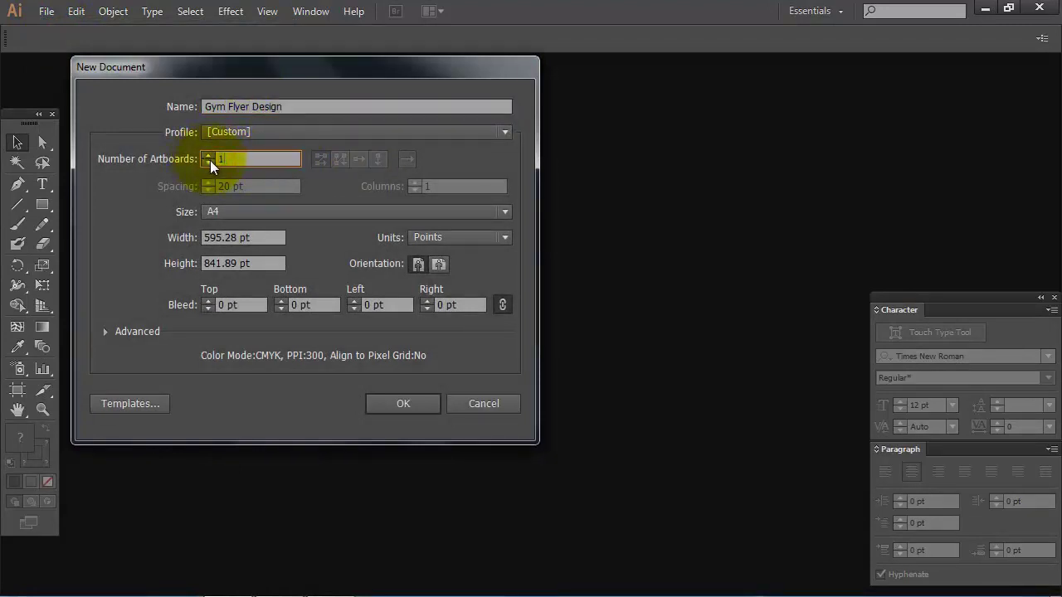
pyautogui.click(302, 214)
pyautogui.click(296, 305)
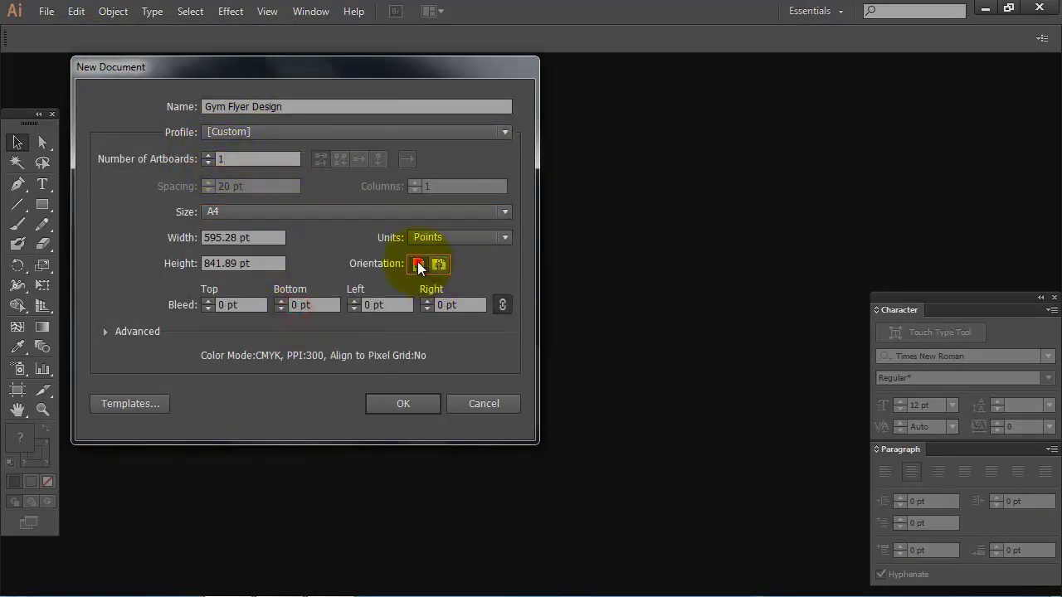
pyautogui.click(421, 401)
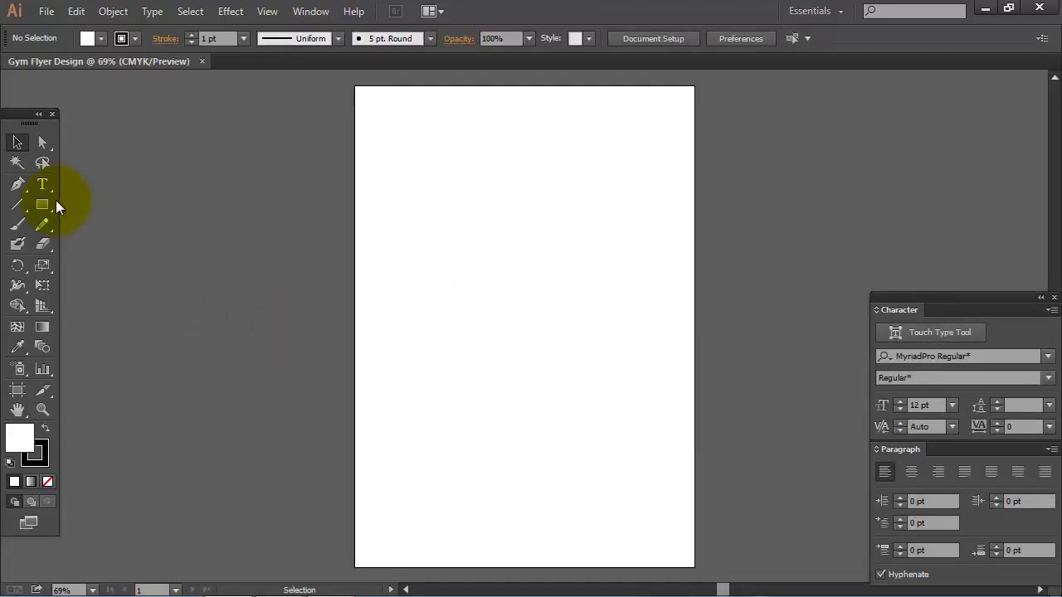
# Step: Draw a rectangle over the whole A4 artboard, filled #202020 with stroke set to None
pyautogui.moveTo(52, 201); pyautogui.dragTo(77, 199)
pyautogui.click(78, 203)
pyautogui.moveTo(353, 86); pyautogui.dragTo(694, 567)
pyautogui.click(17, 142)
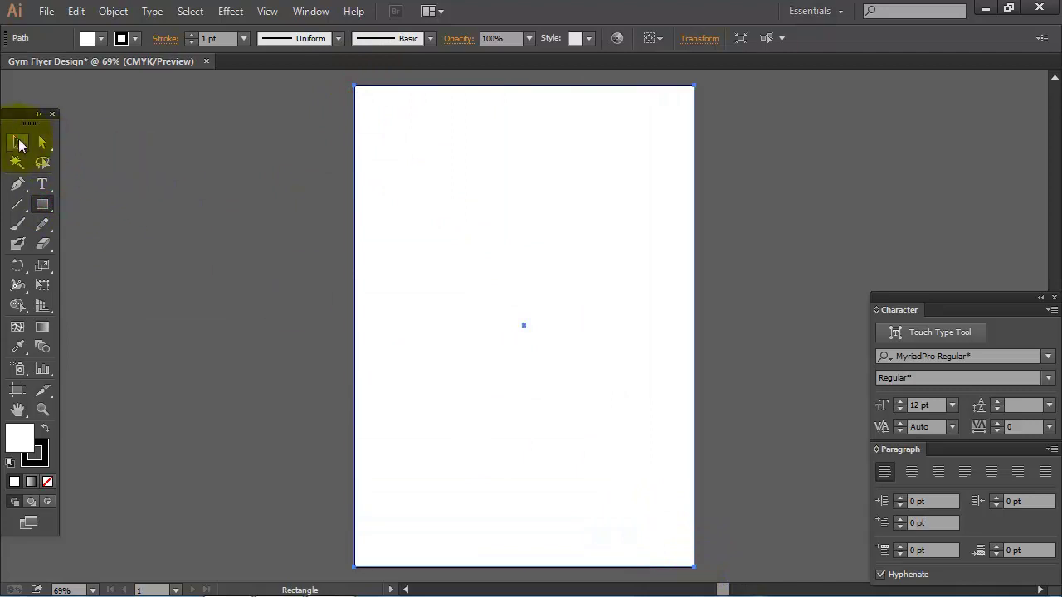
pyautogui.doubleClick(19, 437)
pyautogui.write('202020')
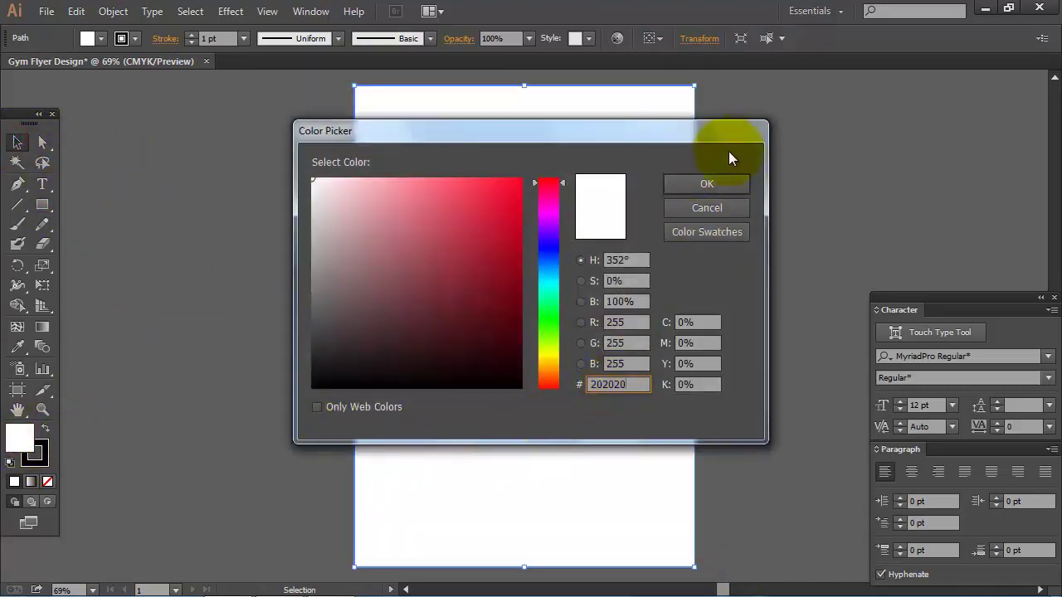
pyautogui.click(719, 182)
pyautogui.click(48, 452)
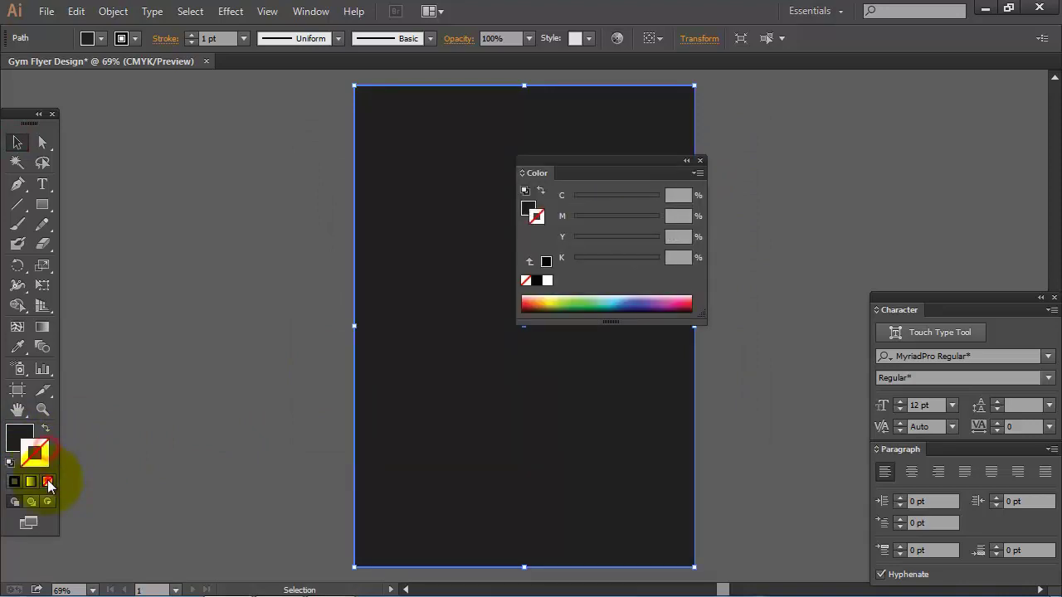
pyautogui.click(47, 481)
pyautogui.click(180, 404)
pyautogui.click(702, 159)
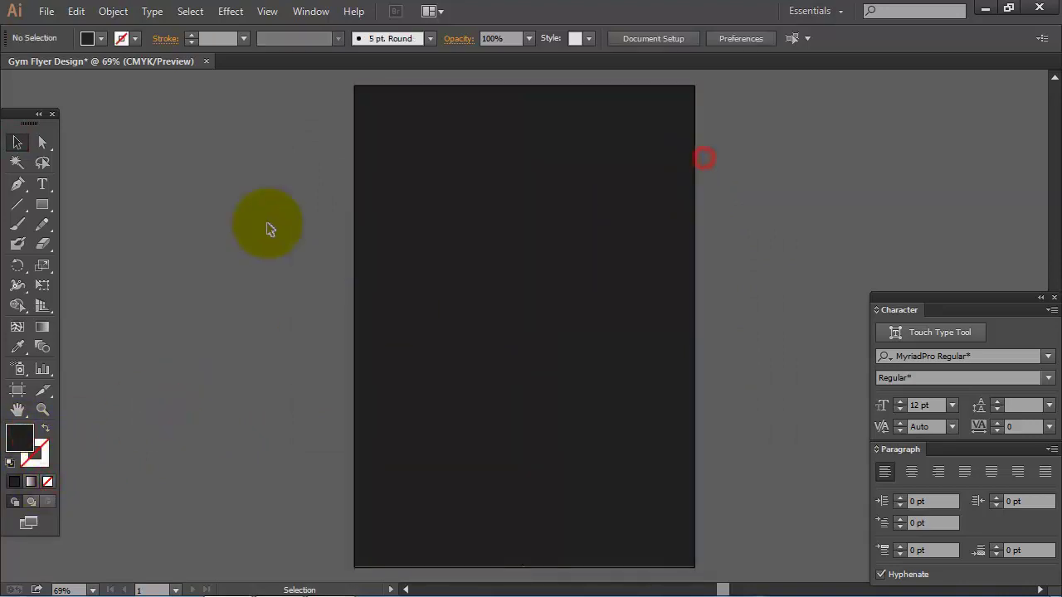
# Step: Place the barbell curl photo onto the page
pyautogui.click(47, 11)
pyautogui.click(176, 289)
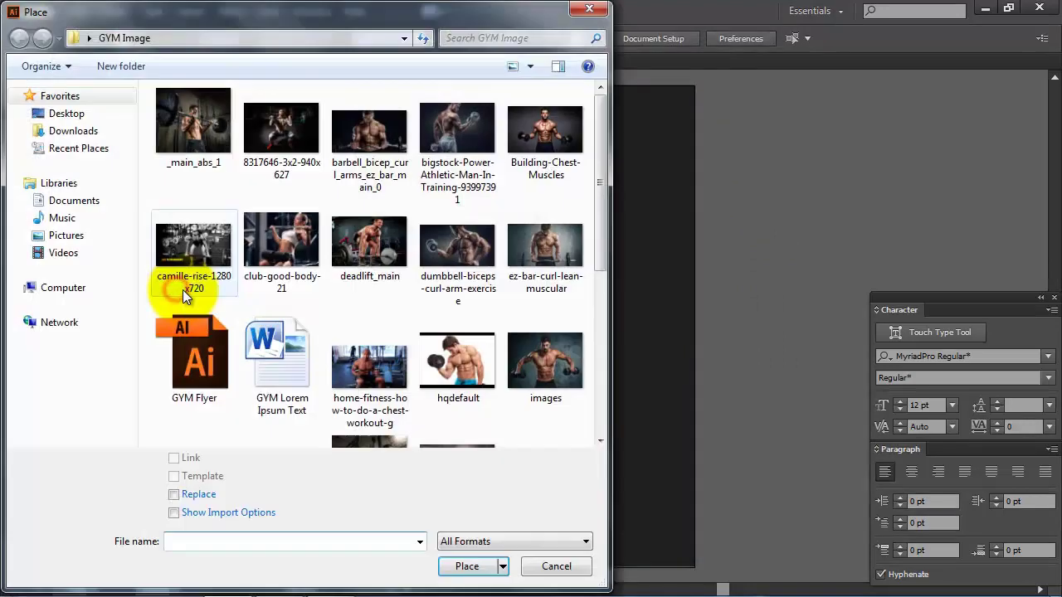
pyautogui.click(365, 149)
pyautogui.click(458, 561)
pyautogui.click(299, 94)
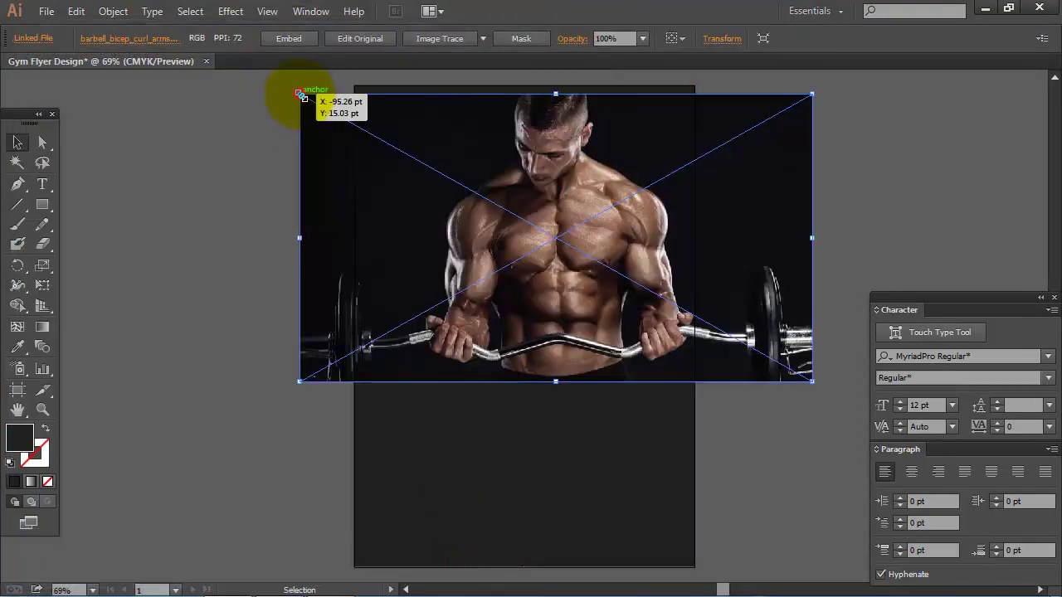
# Step: Scale and move the photo to span the full page width at the top
pyautogui.moveTo(301, 96)
pyautogui.mouseDown()
pyautogui.moveTo(355, 135)
pyautogui.moveTo(379, 138)
pyautogui.mouseUp()
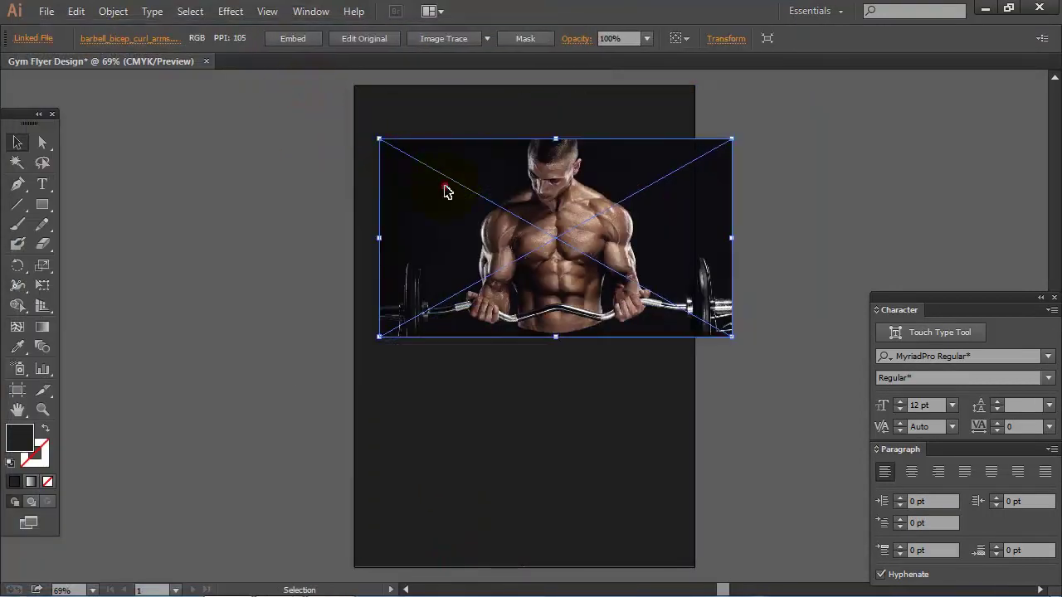
pyautogui.moveTo(445, 187); pyautogui.dragTo(420, 136)
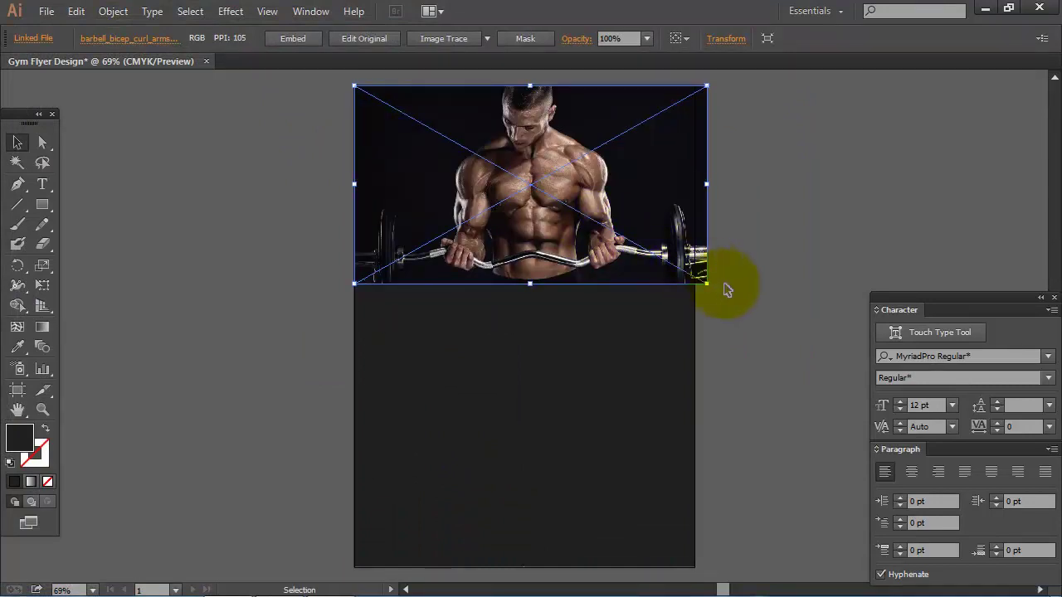
pyautogui.moveTo(711, 283); pyautogui.dragTo(695, 275)
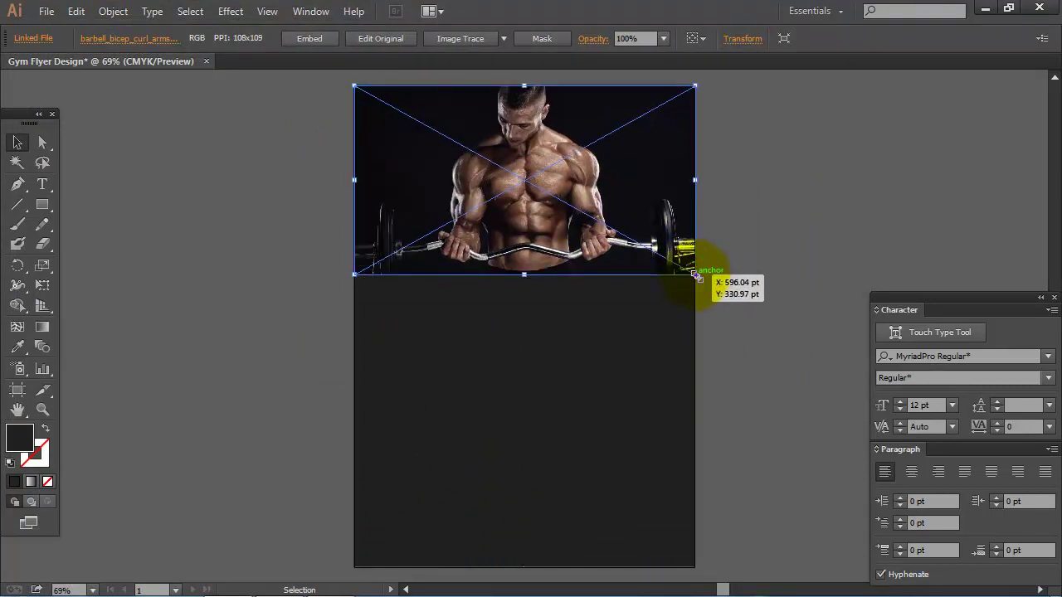
pyautogui.click(725, 292)
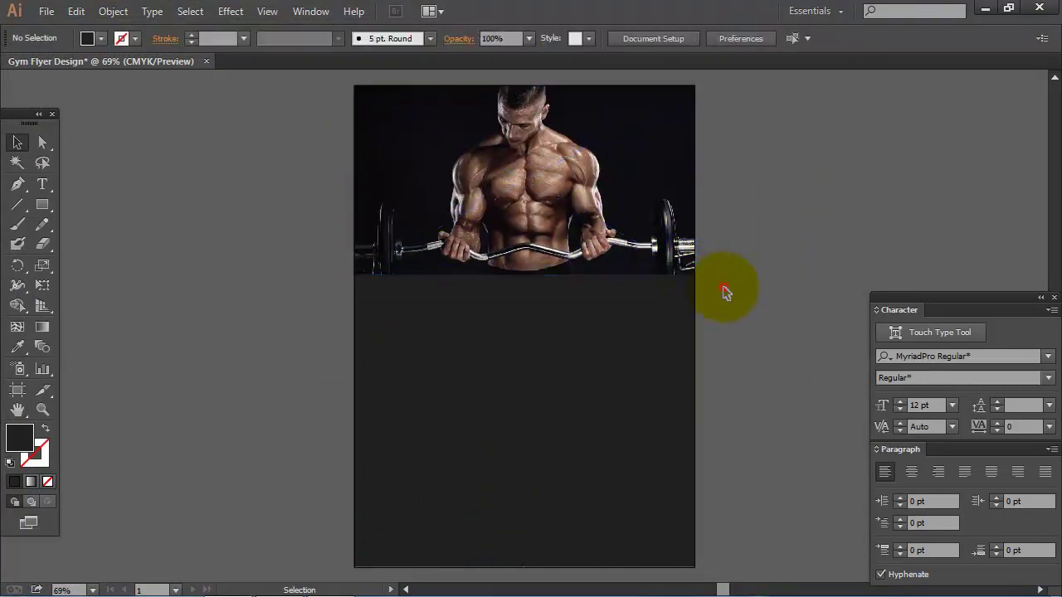
pyautogui.click(42, 204)
# Step: Draw a thin black band beneath the photo
pyautogui.click(80, 205)
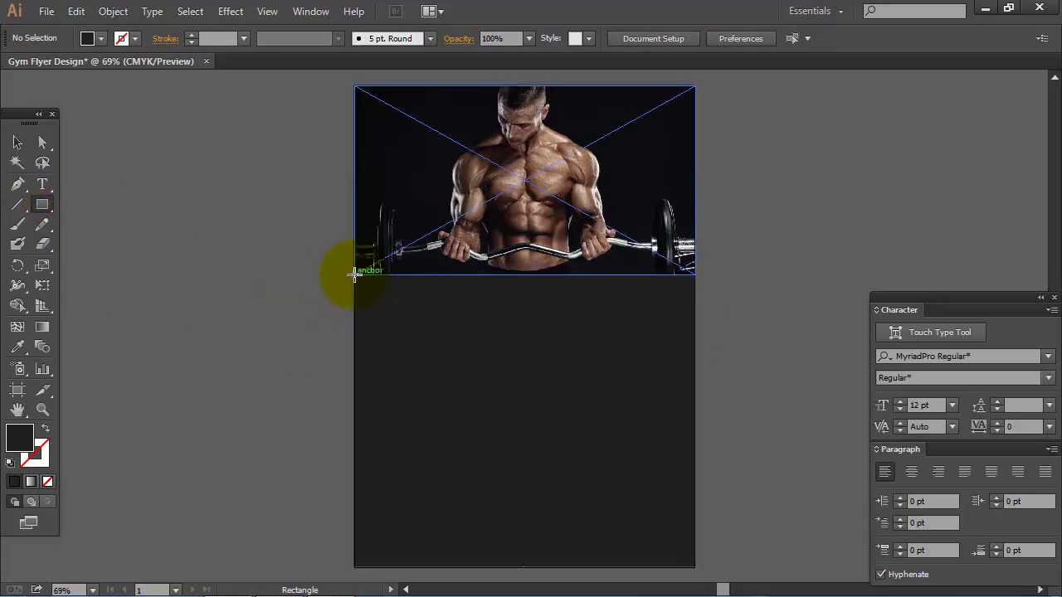
pyautogui.moveTo(355, 275); pyautogui.dragTo(695, 307)
pyautogui.click(17, 142)
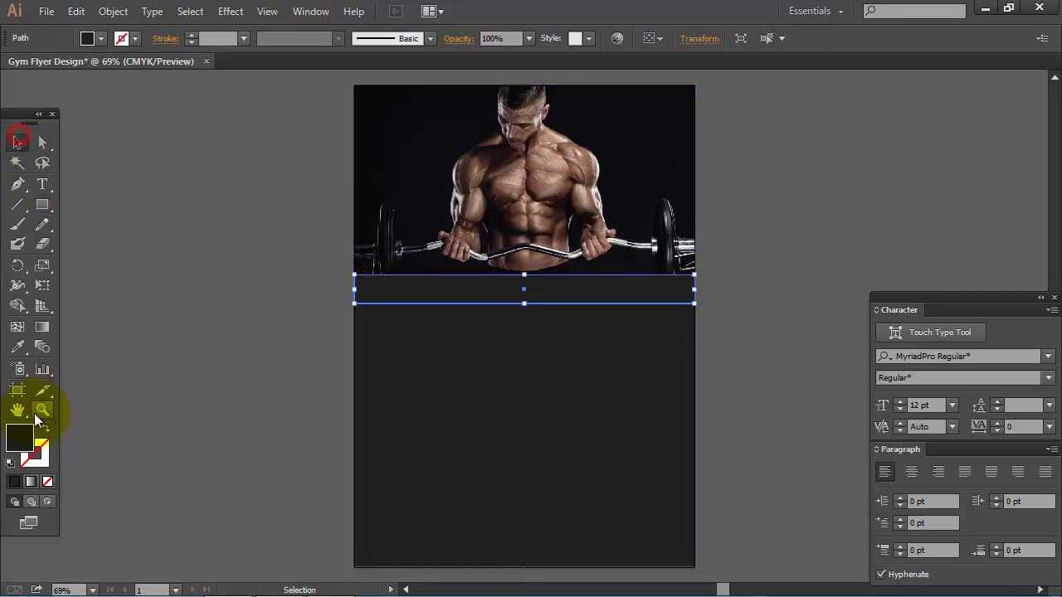
pyautogui.doubleClick(21, 439)
pyautogui.moveTo(474, 330); pyautogui.dragTo(517, 388)
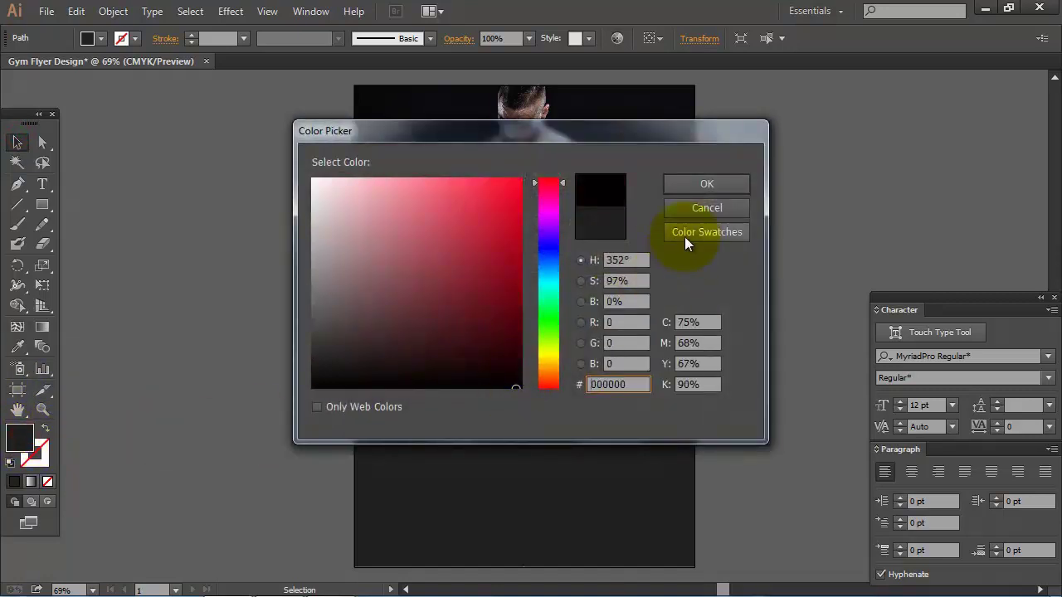
pyautogui.click(706, 184)
pyautogui.click(304, 361)
# Step: Draw a large rectangle covering the lower part of the page
pyautogui.click(41, 206)
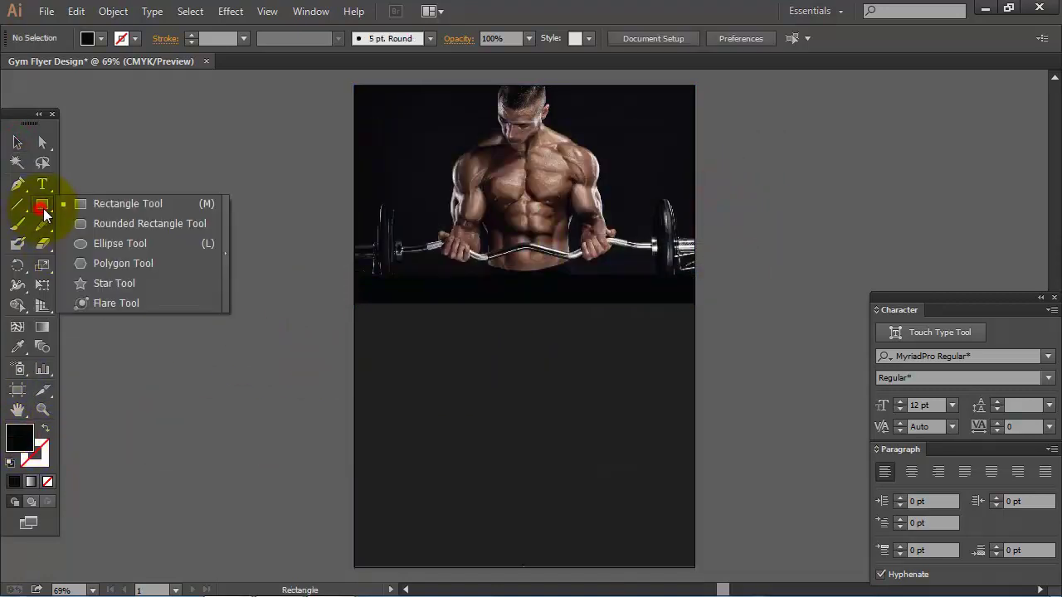
pyautogui.click(86, 206)
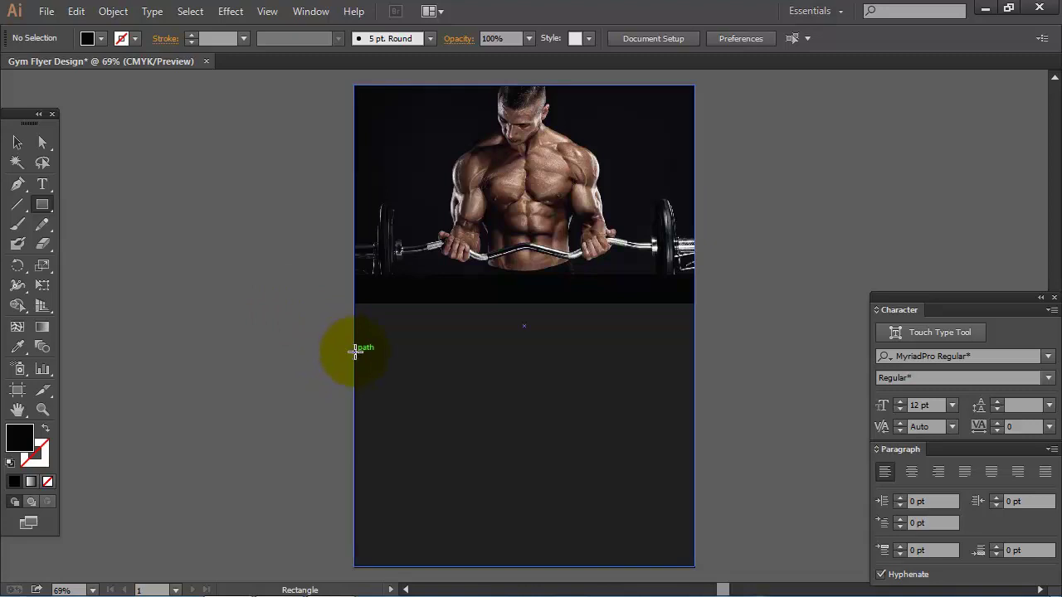
pyautogui.moveTo(354, 349); pyautogui.dragTo(690, 568)
pyautogui.click(17, 142)
# Step: Drag the lower rectangle's top-right anchor down to slant its top edge
pyautogui.click(83, 163)
pyautogui.click(43, 142)
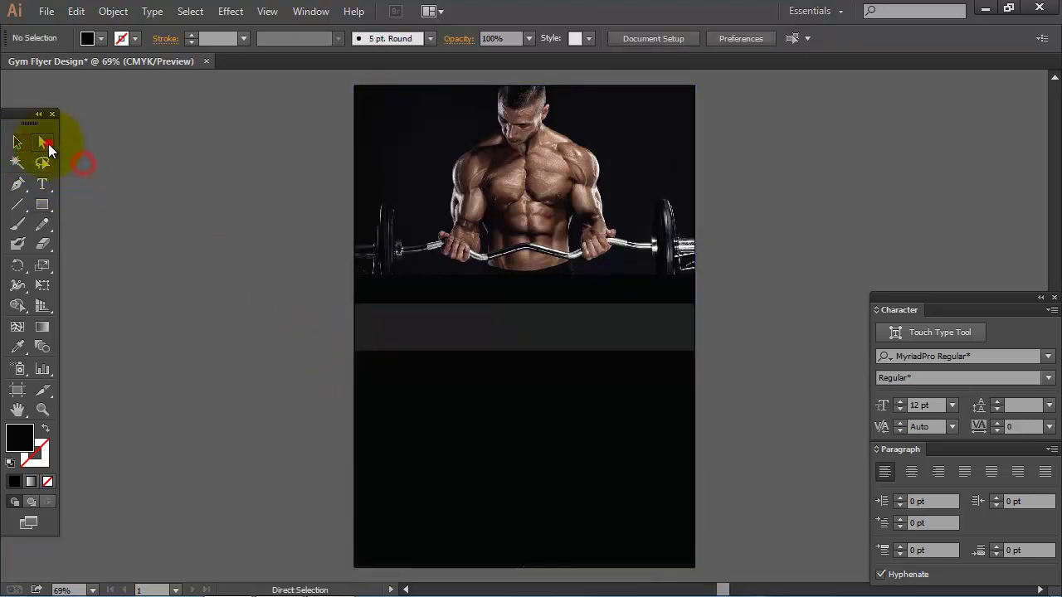
pyautogui.click(694, 351)
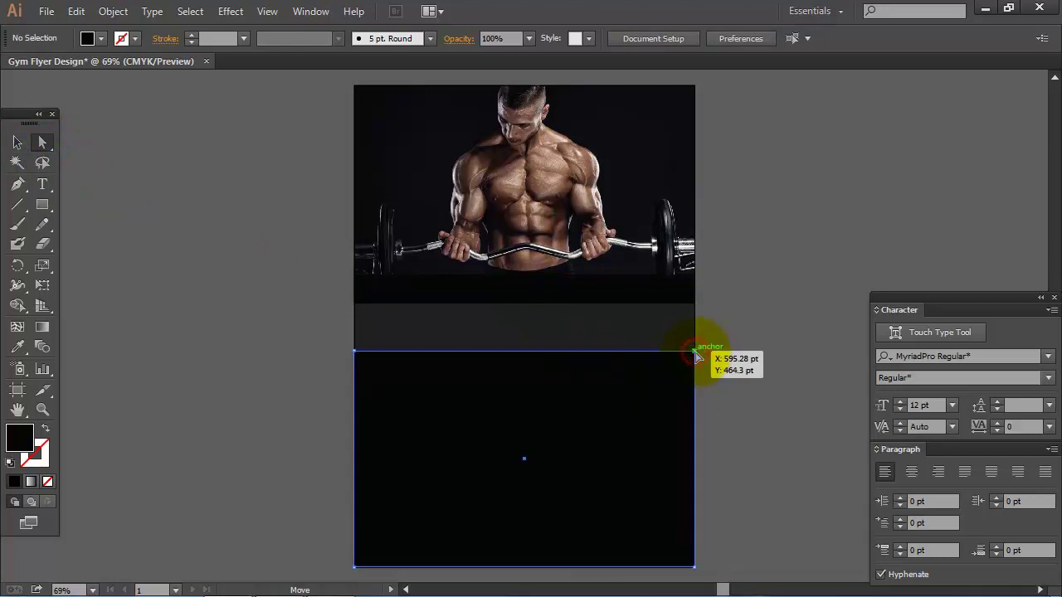
pyautogui.moveTo(695, 355); pyautogui.dragTo(690, 473)
# Step: Fill the slanted shape red
pyautogui.click(17, 142)
pyautogui.click(153, 266)
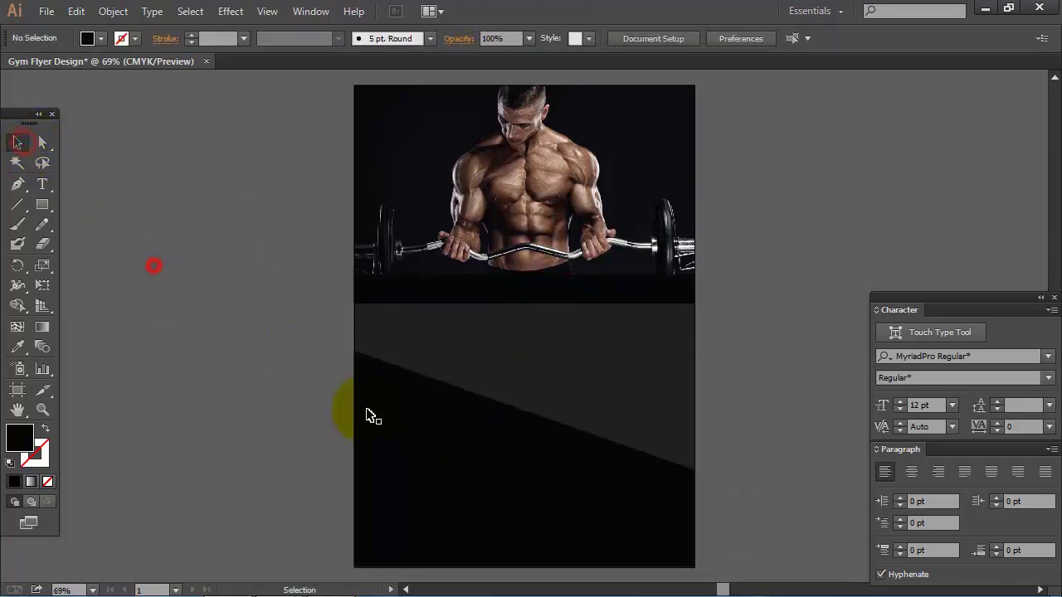
pyautogui.click(438, 432)
pyautogui.doubleClick(17, 432)
pyautogui.write('b41e2e')
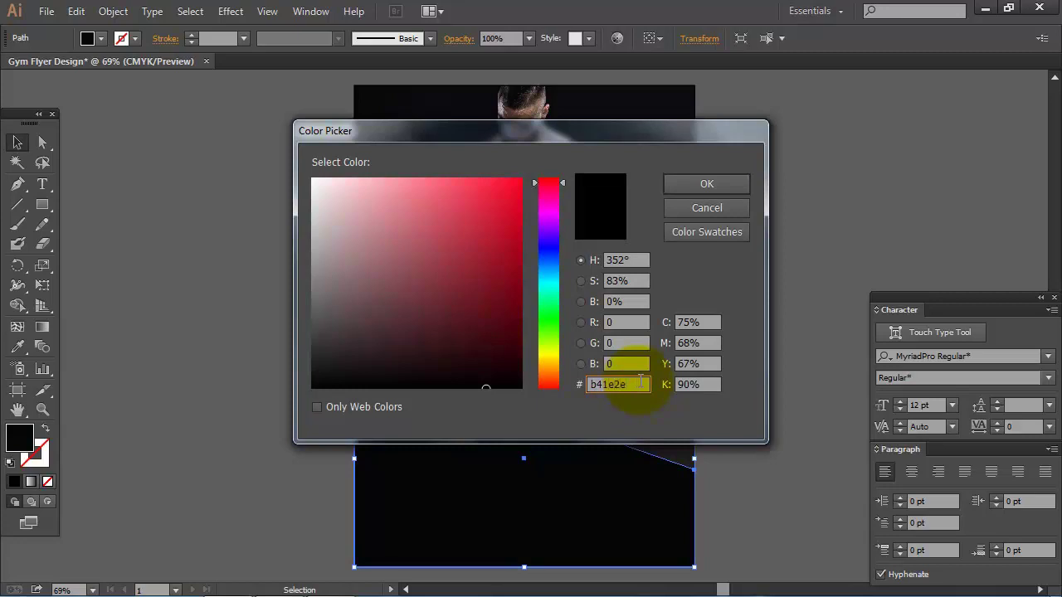
pyautogui.click(702, 181)
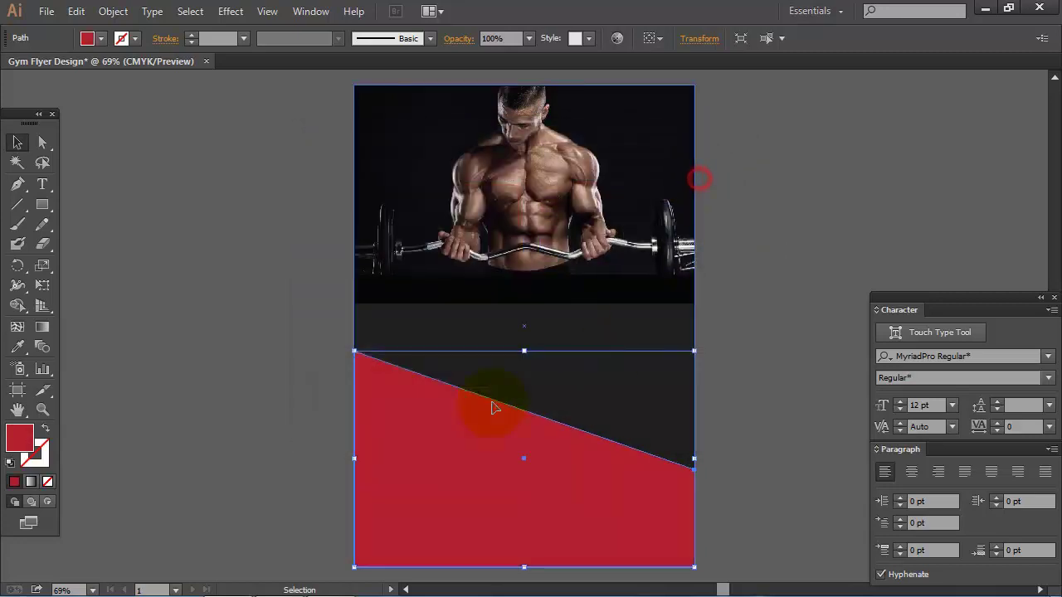
# Step: Paste a copy in front of the red shape, lower its top edge, and fill it near-white f4f4f4
pyautogui.click(313, 396)
pyautogui.click(385, 437)
pyautogui.click(76, 12)
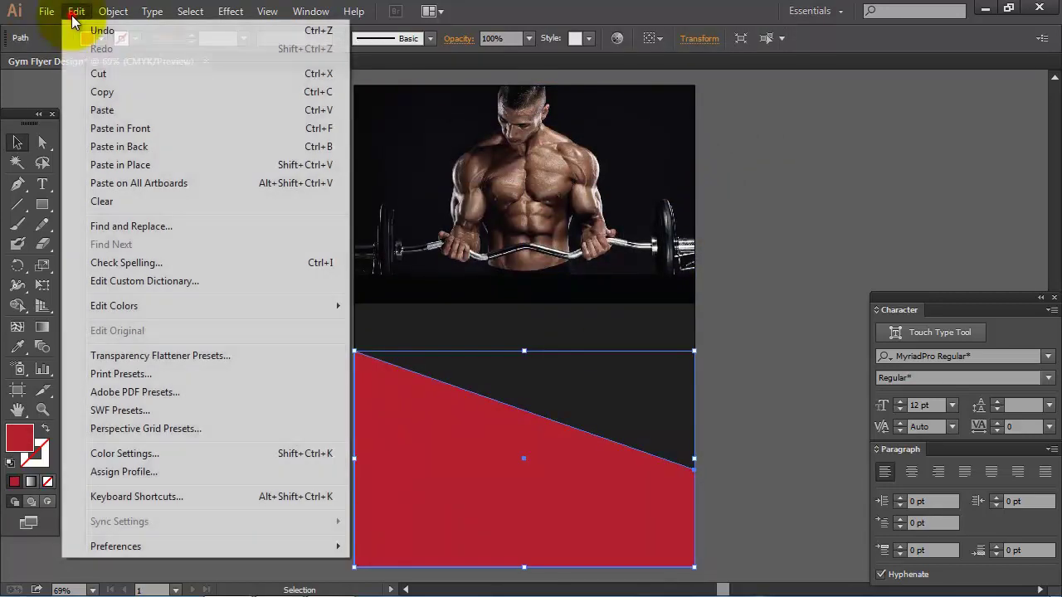
pyautogui.click(127, 90)
pyautogui.click(76, 12)
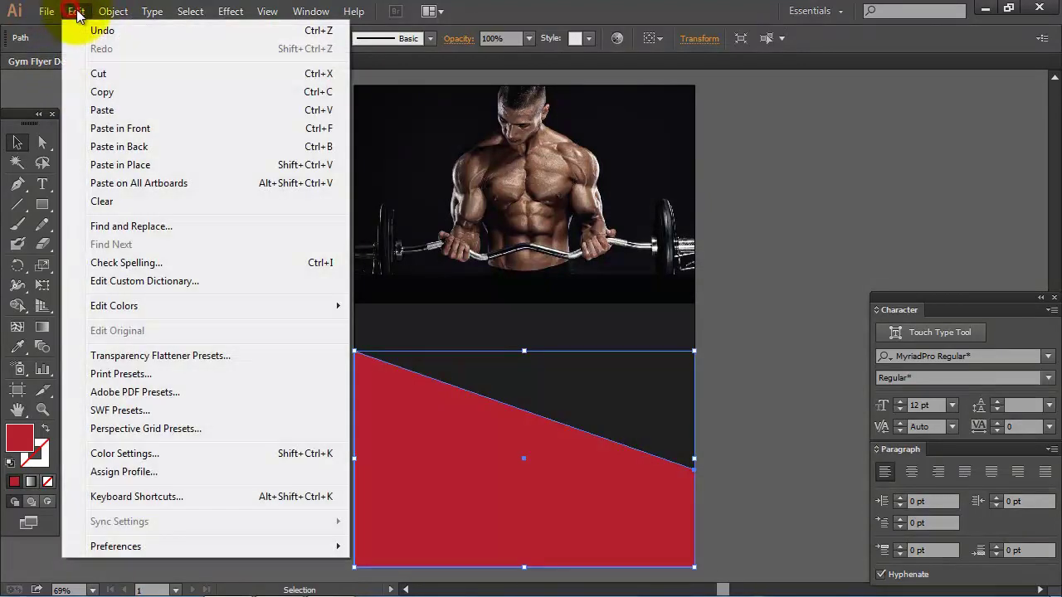
pyautogui.click(213, 127)
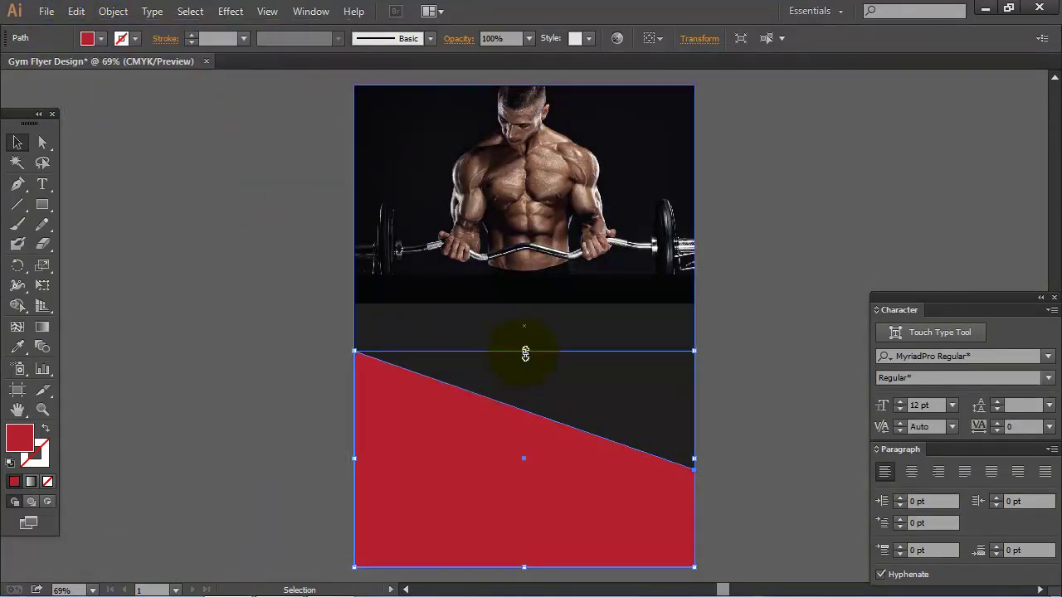
pyautogui.moveTo(525, 354); pyautogui.dragTo(523, 371)
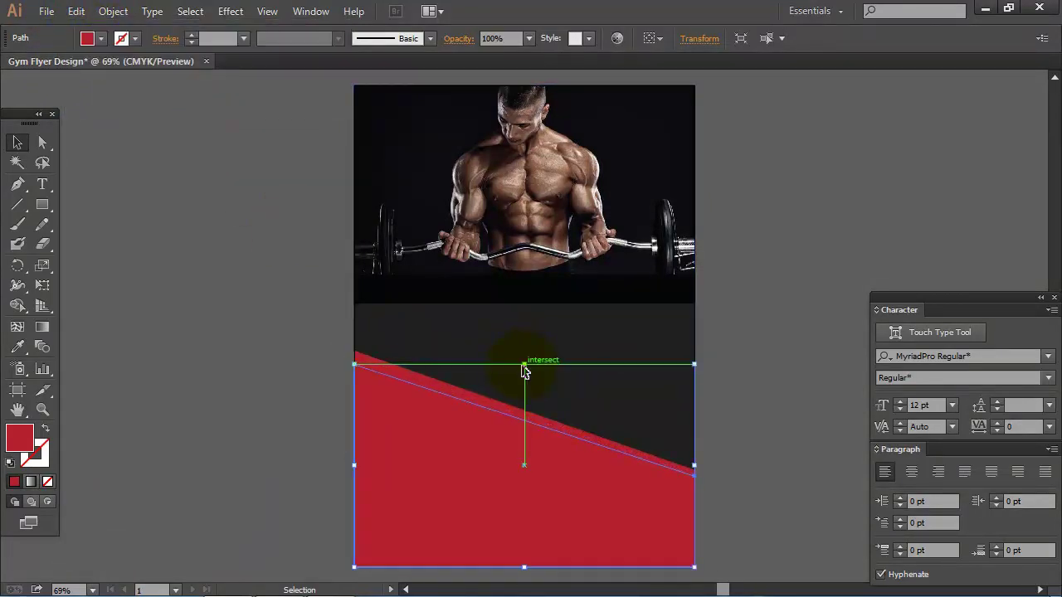
pyautogui.doubleClick(20, 438)
pyautogui.click(309, 183)
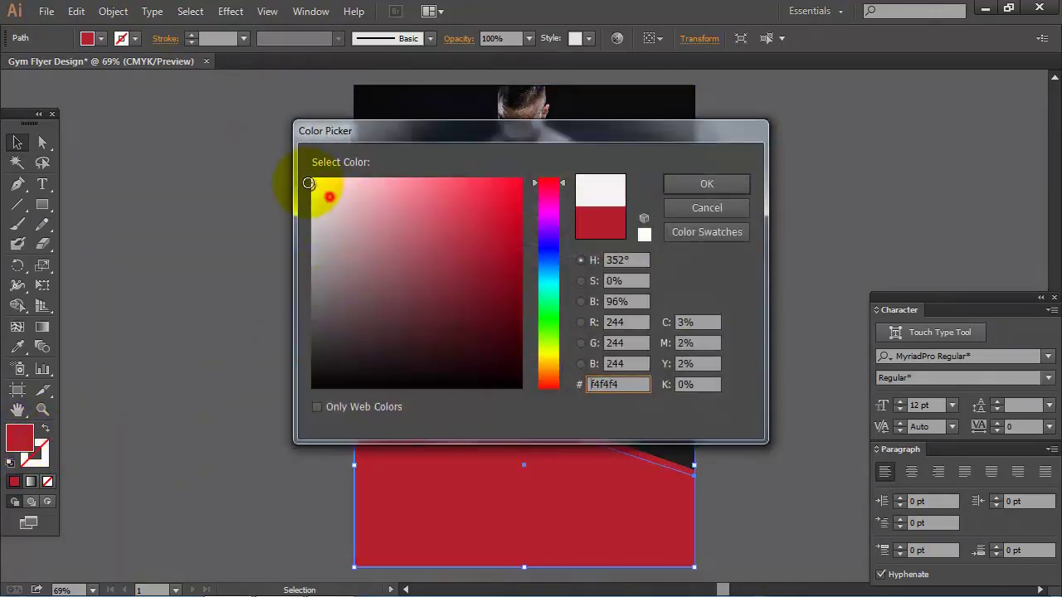
pyautogui.click(672, 182)
pyautogui.click(294, 401)
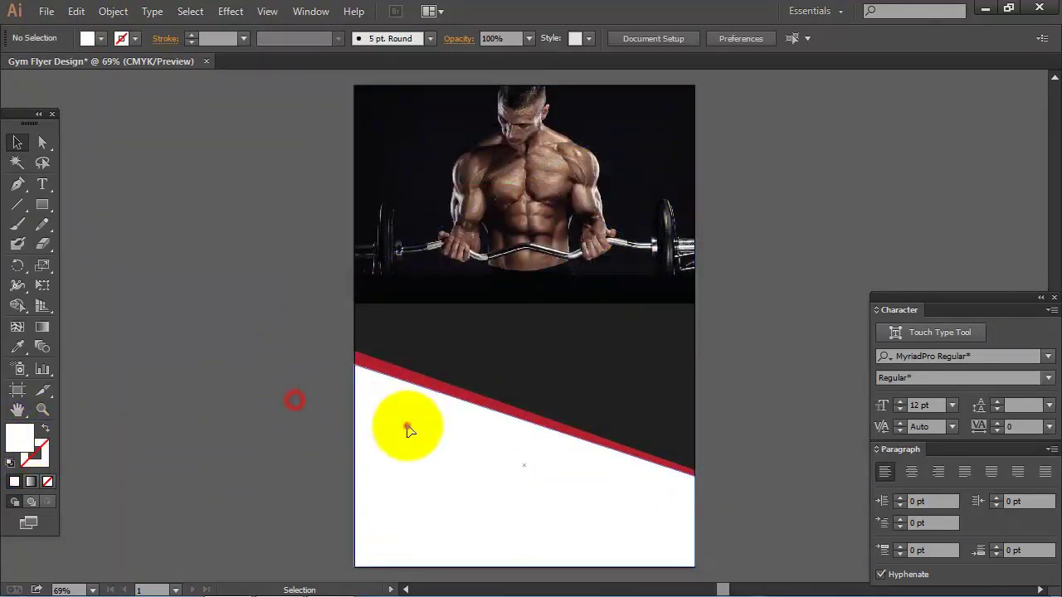
# Step: Paste a front copy of the white shape, lower its top edge, and fill it near-black
pyautogui.click(407, 428)
pyautogui.click(75, 11)
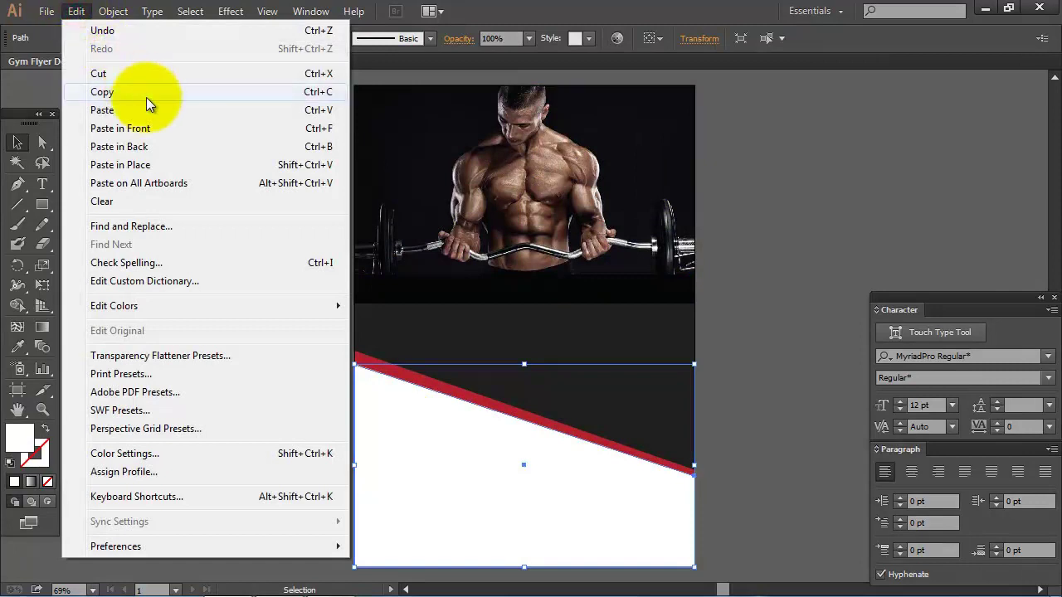
pyautogui.click(147, 98)
pyautogui.click(76, 11)
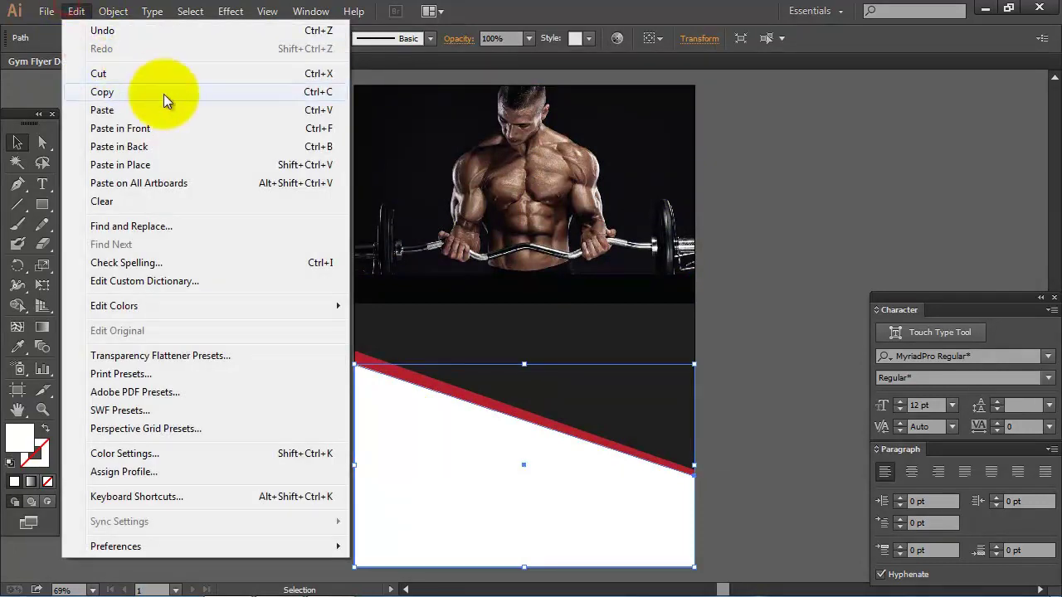
pyautogui.click(203, 126)
pyautogui.moveTo(527, 366); pyautogui.dragTo(527, 379)
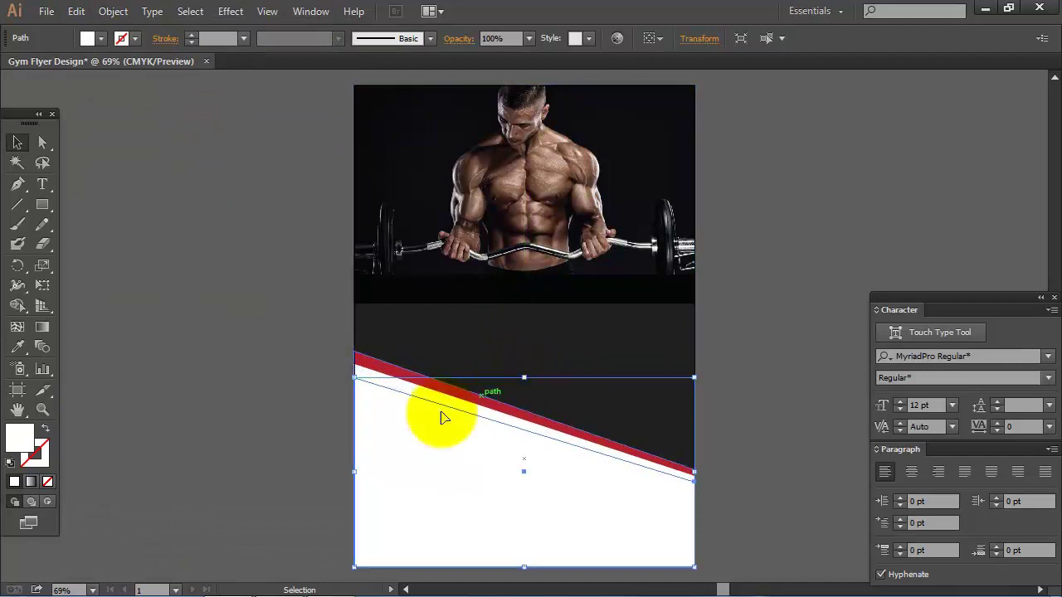
pyautogui.doubleClick(20, 438)
pyautogui.click(500, 375)
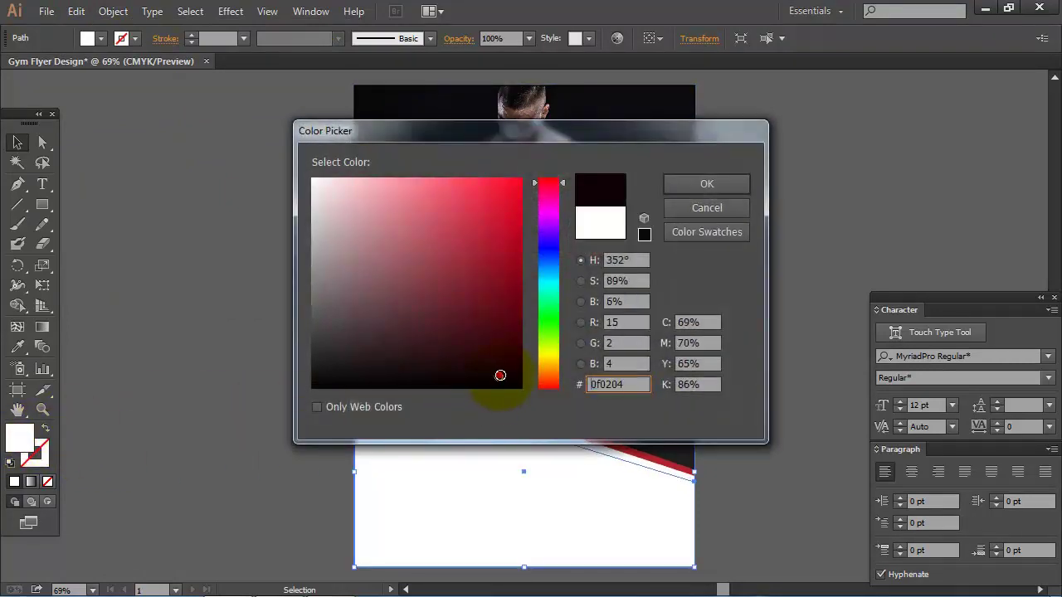
pyautogui.click(706, 184)
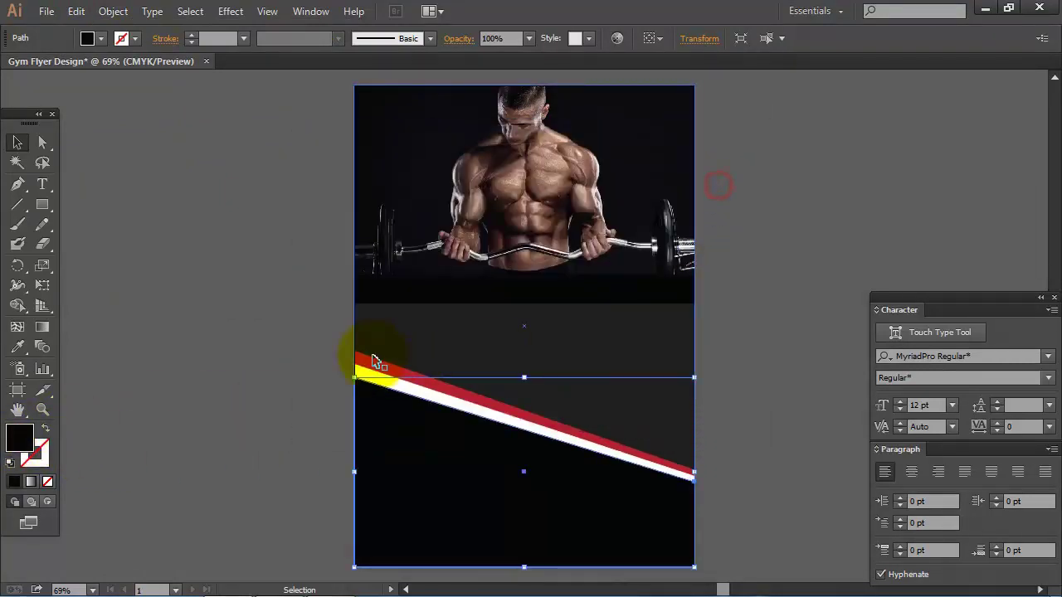
pyautogui.click(301, 338)
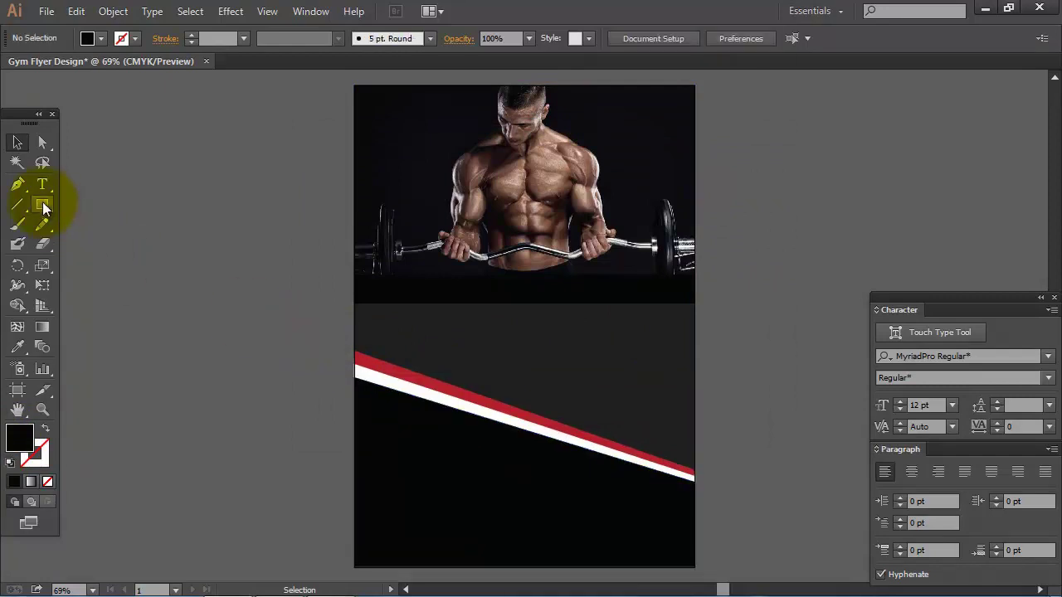
# Step: Draw a thin bar along the page bottom filled dark red #7a2616
pyautogui.moveTo(43, 204); pyautogui.dragTo(81, 209)
pyautogui.click(81, 205)
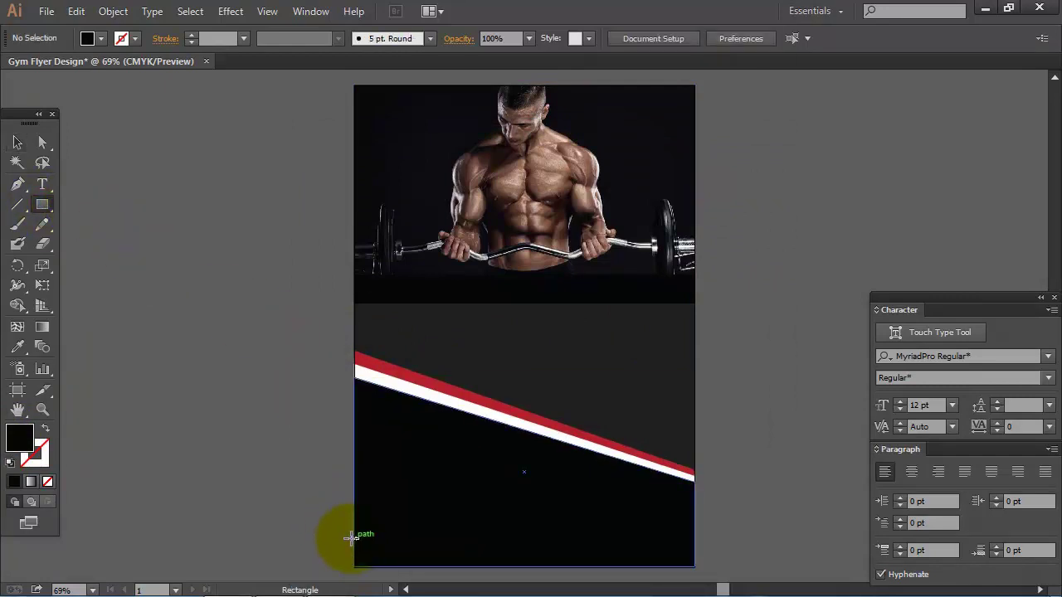
pyautogui.moveTo(354, 544); pyautogui.dragTo(694, 566)
pyautogui.click(14, 146)
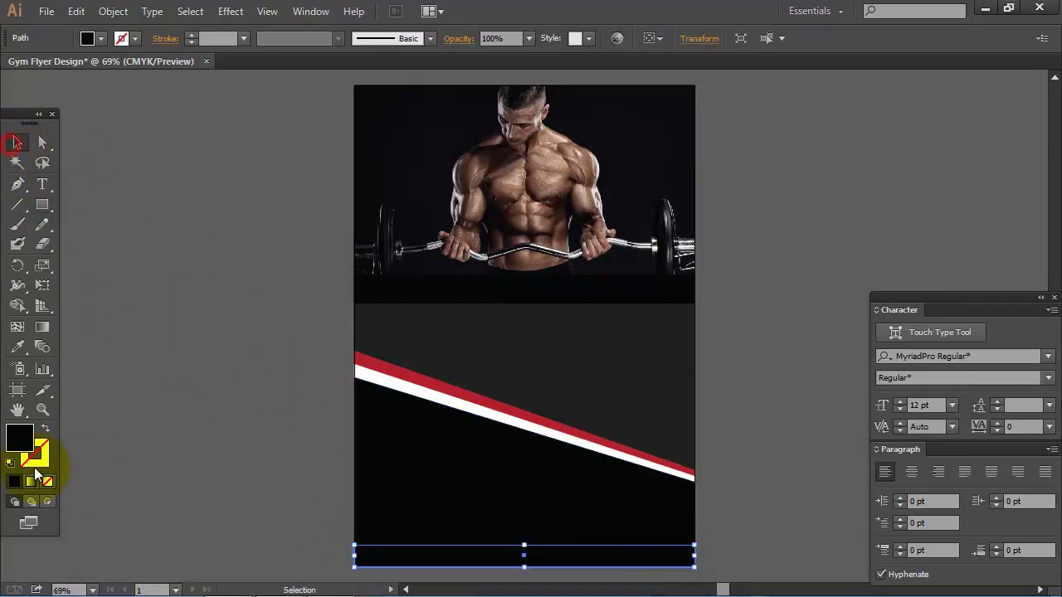
pyautogui.doubleClick(20, 440)
pyautogui.doubleClick(618, 384)
pyautogui.write('7a2616')
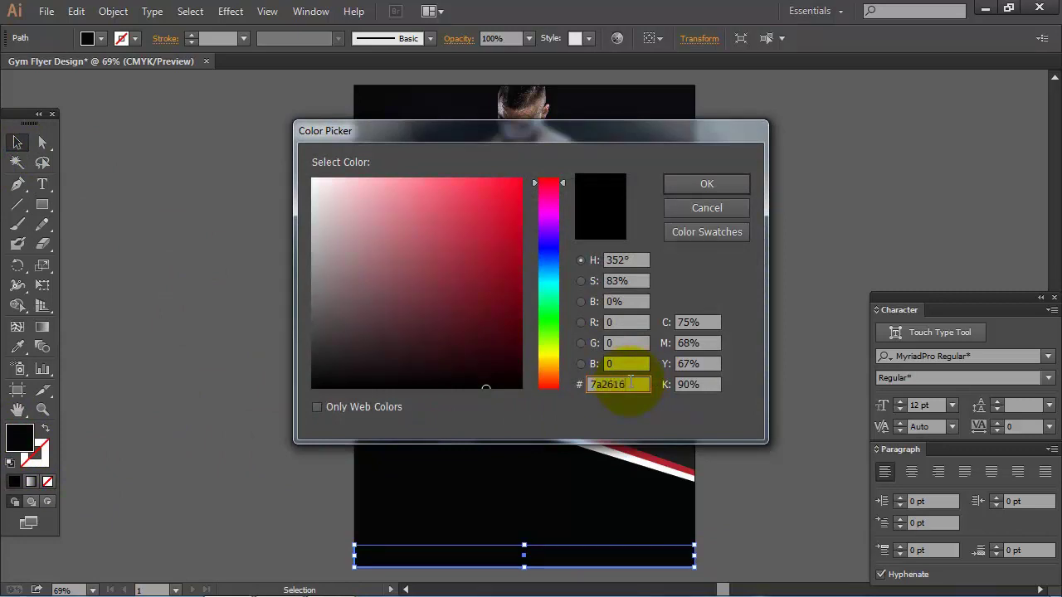
pyautogui.click(706, 184)
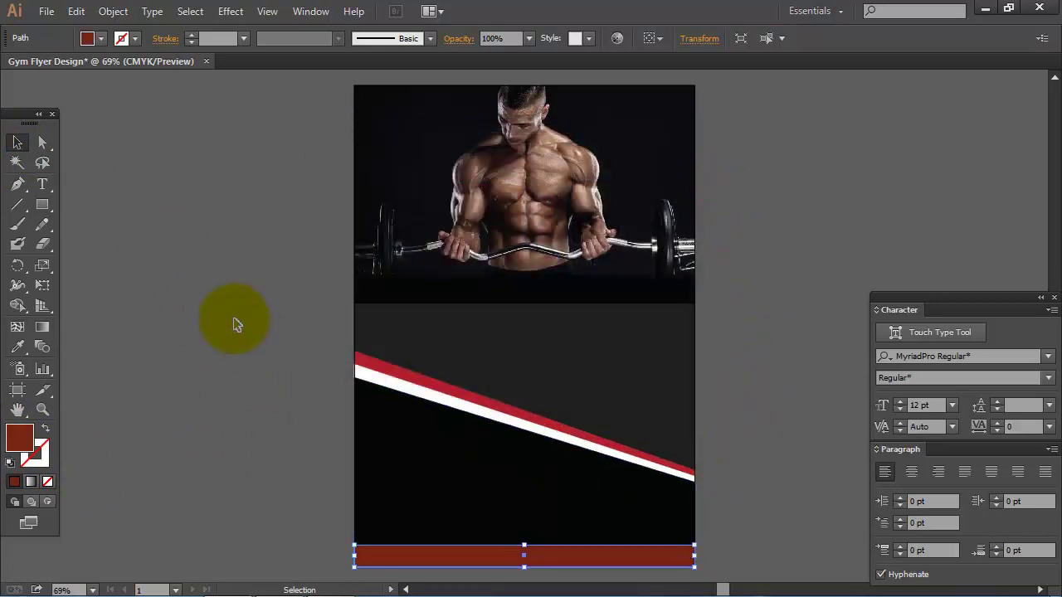
pyautogui.click(245, 308)
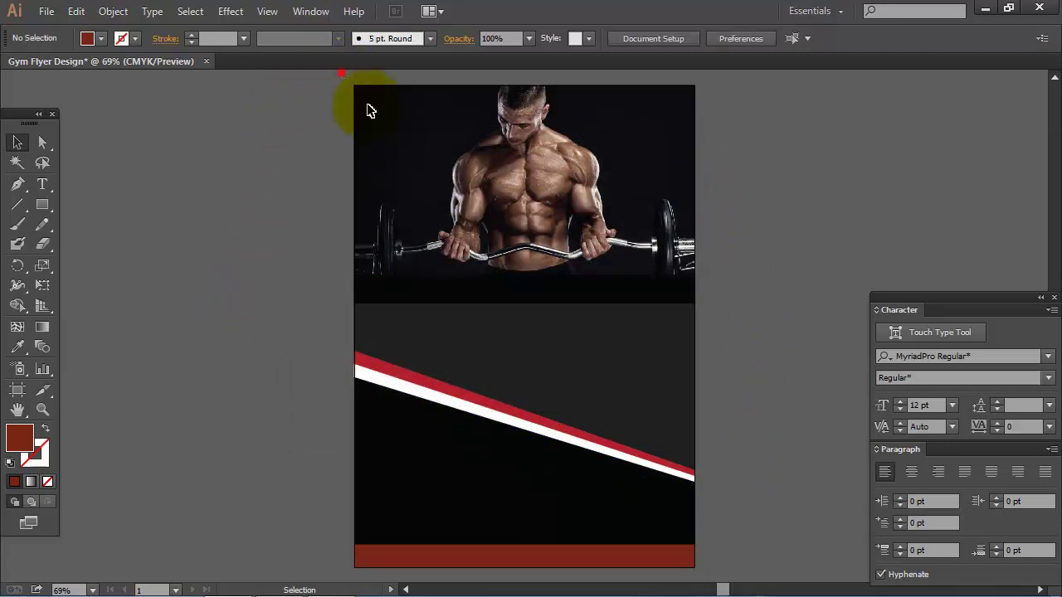
# Step: Lock all existing artwork with Object > Lock > Selection, then draw a circle near the stripes
pyautogui.moveTo(566, 386); pyautogui.dragTo(704, 572)
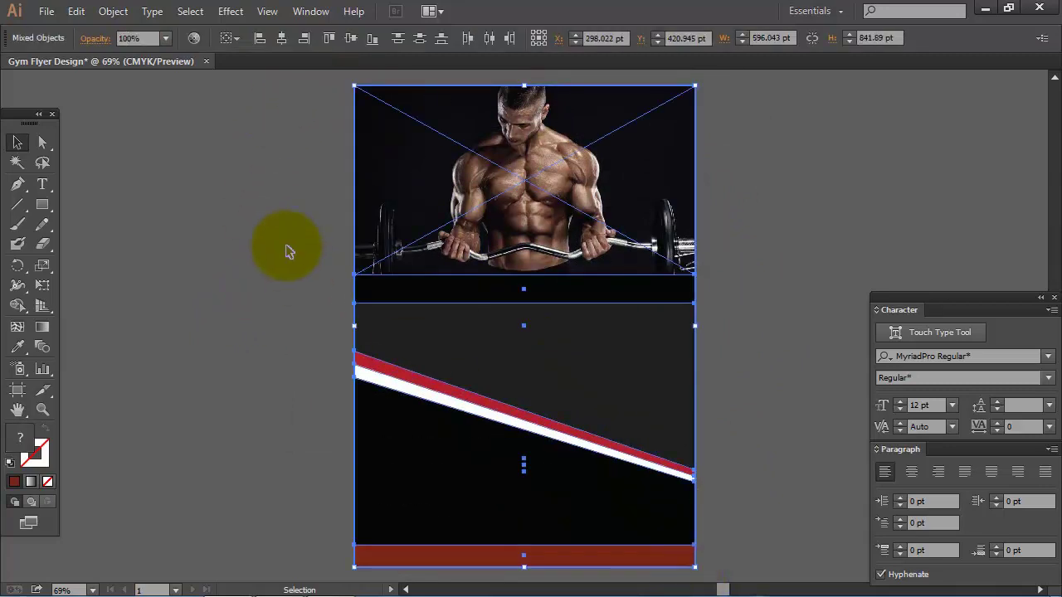
pyautogui.click(112, 11)
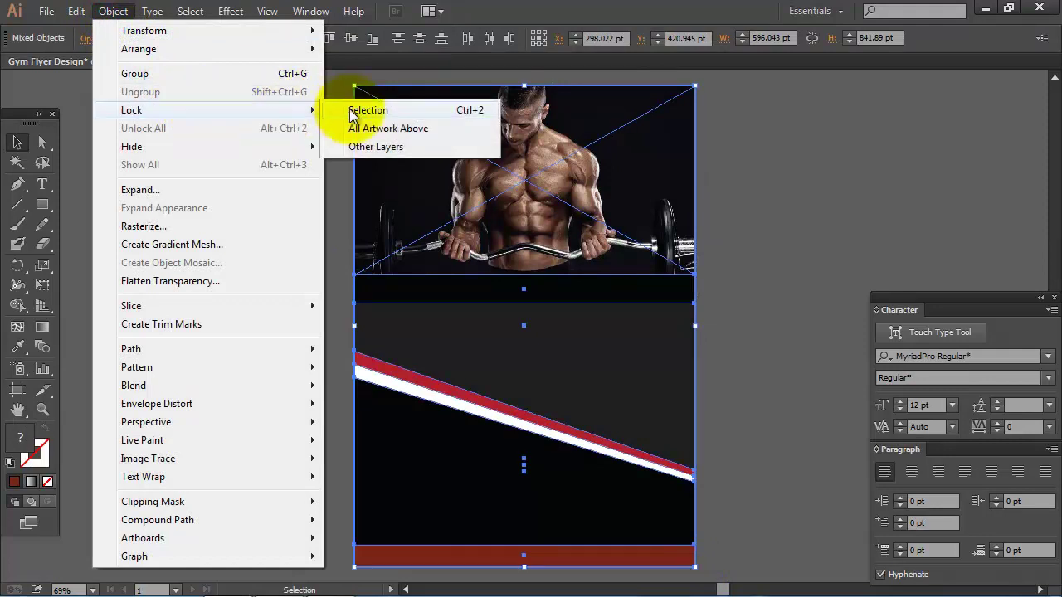
pyautogui.click(349, 109)
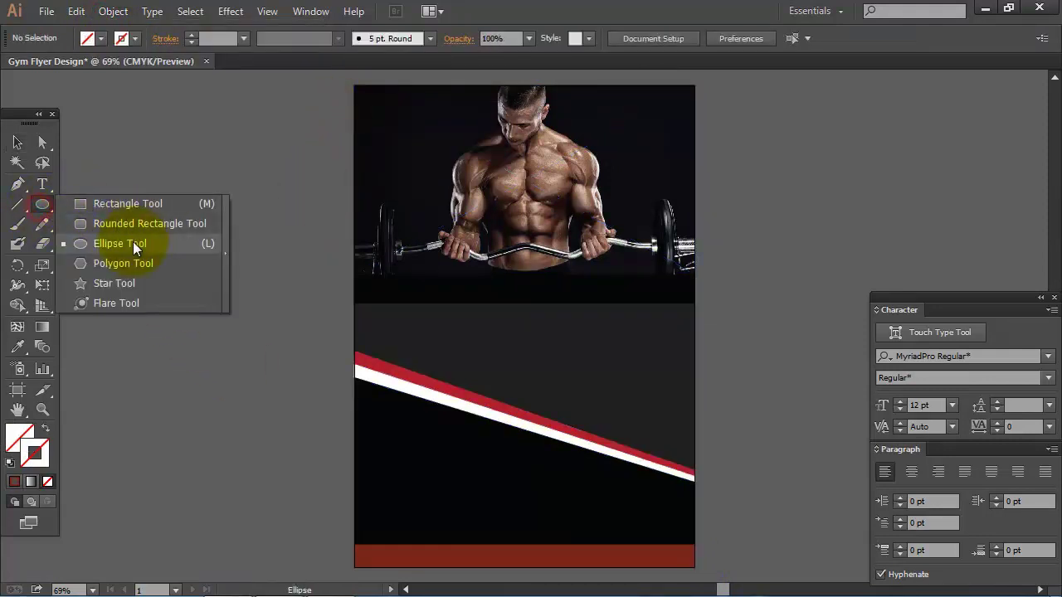
pyautogui.moveTo(43, 208); pyautogui.dragTo(138, 242)
pyautogui.moveTo(403, 355)
pyautogui.mouseDown()
pyautogui.moveTo(437, 401)
pyautogui.moveTo(431, 390)
pyautogui.mouseUp()
# Step: Move the circle onto the diagonal stripe and give it a dark red outline
pyautogui.press('v')
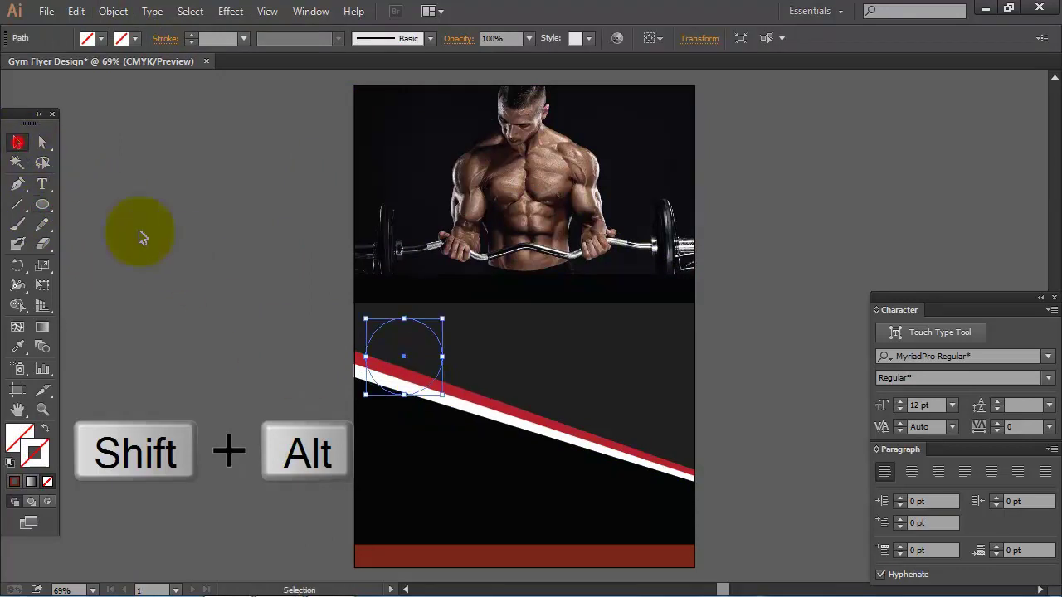
pyautogui.moveTo(440, 346); pyautogui.dragTo(453, 379)
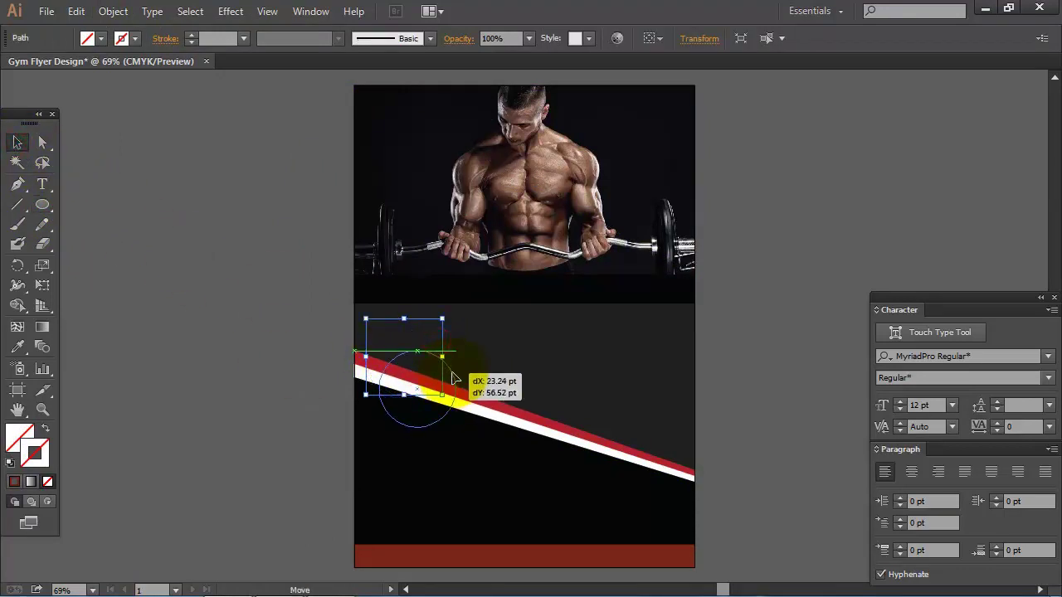
pyautogui.doubleClick(45, 447)
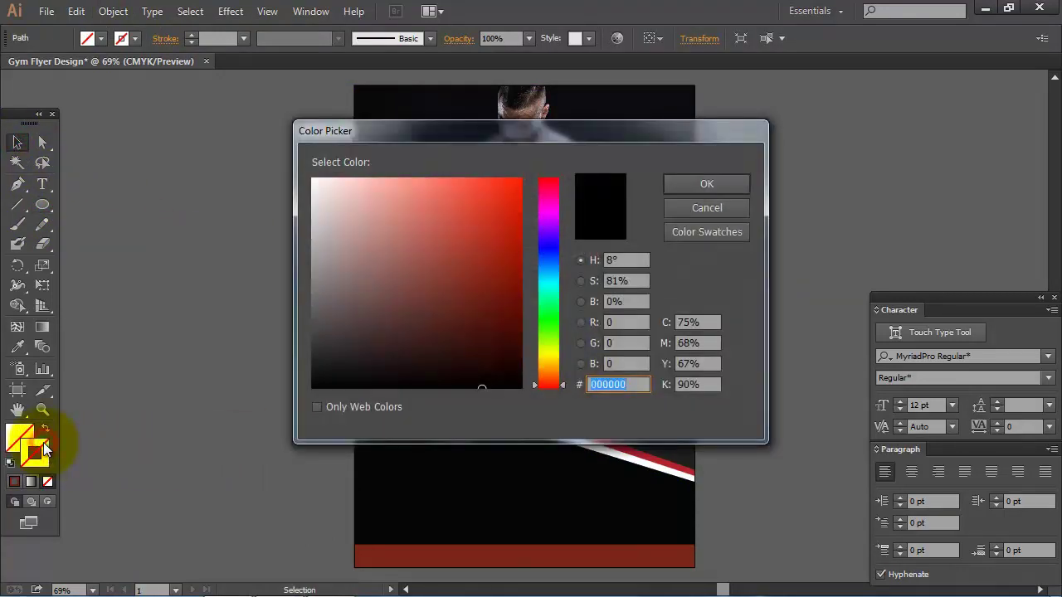
pyautogui.moveTo(630, 385); pyautogui.dragTo(579, 384)
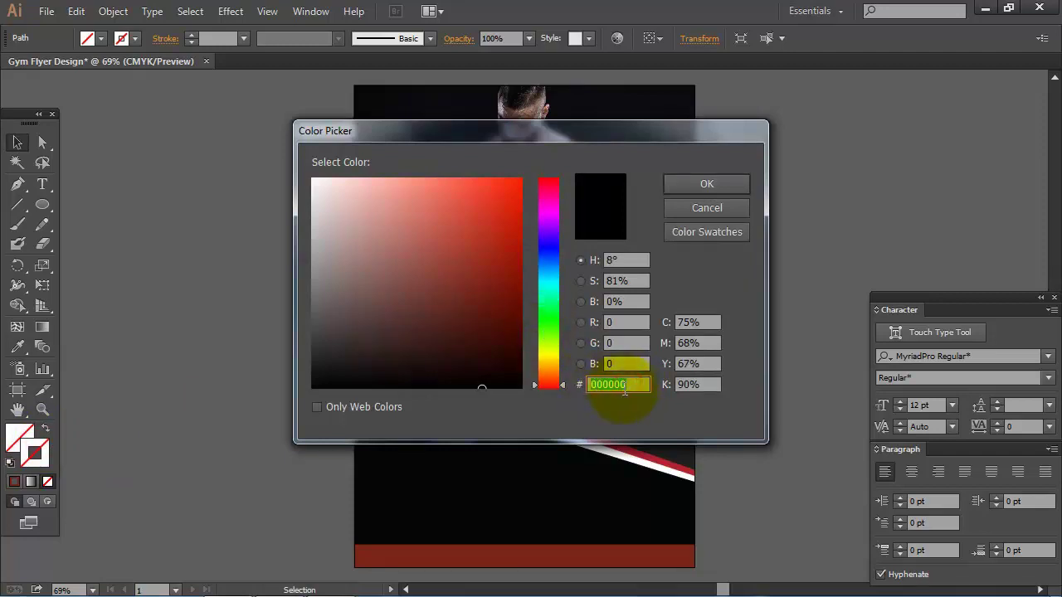
pyautogui.write('822719')
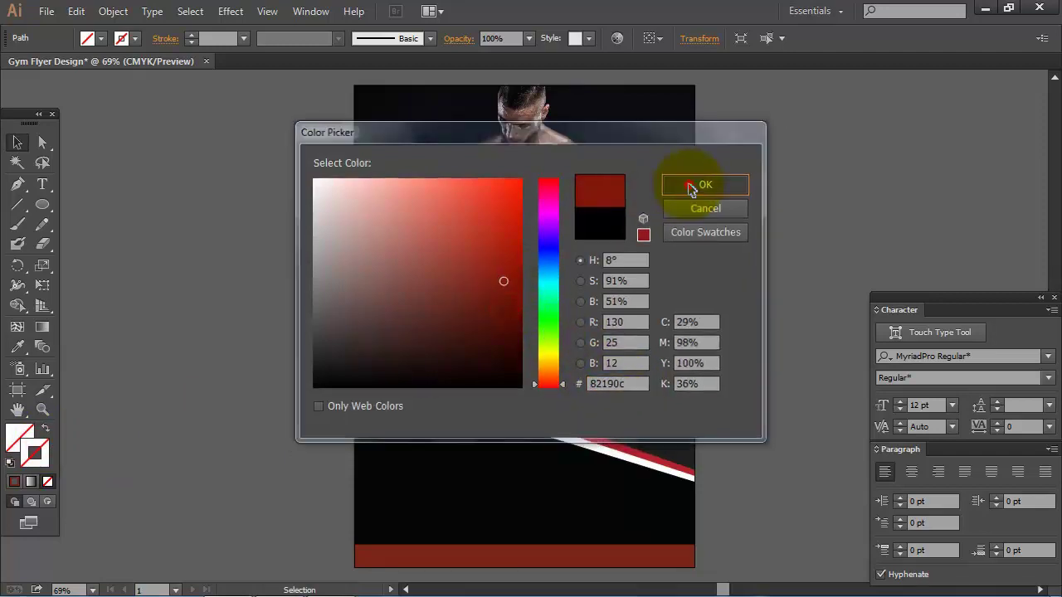
pyautogui.click(695, 184)
# Step: Set the circle's stroke weight to 11 pt in the Stroke panel
pyautogui.click(303, 13)
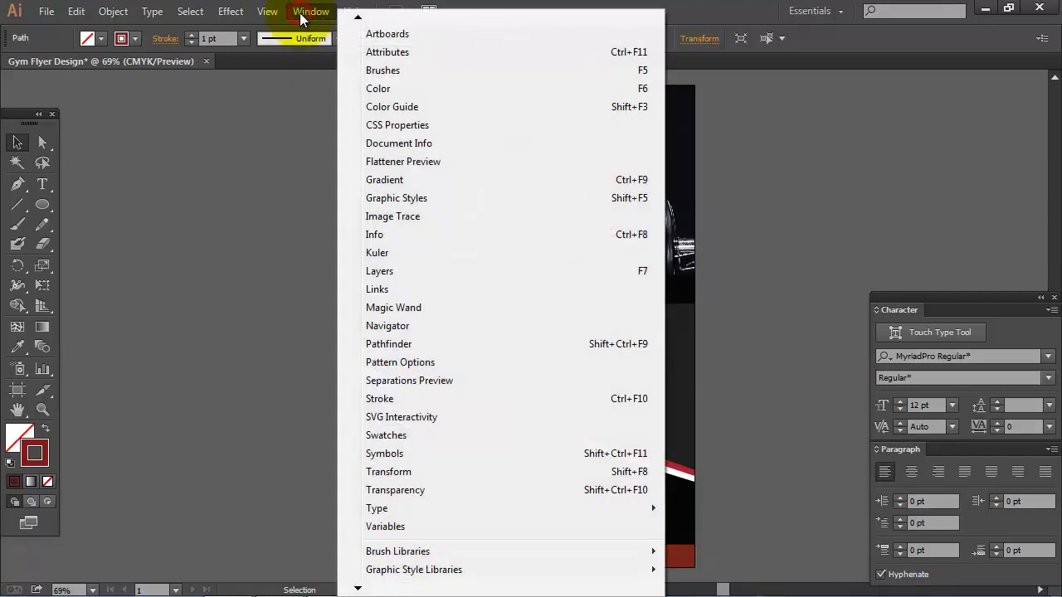
pyautogui.click(419, 399)
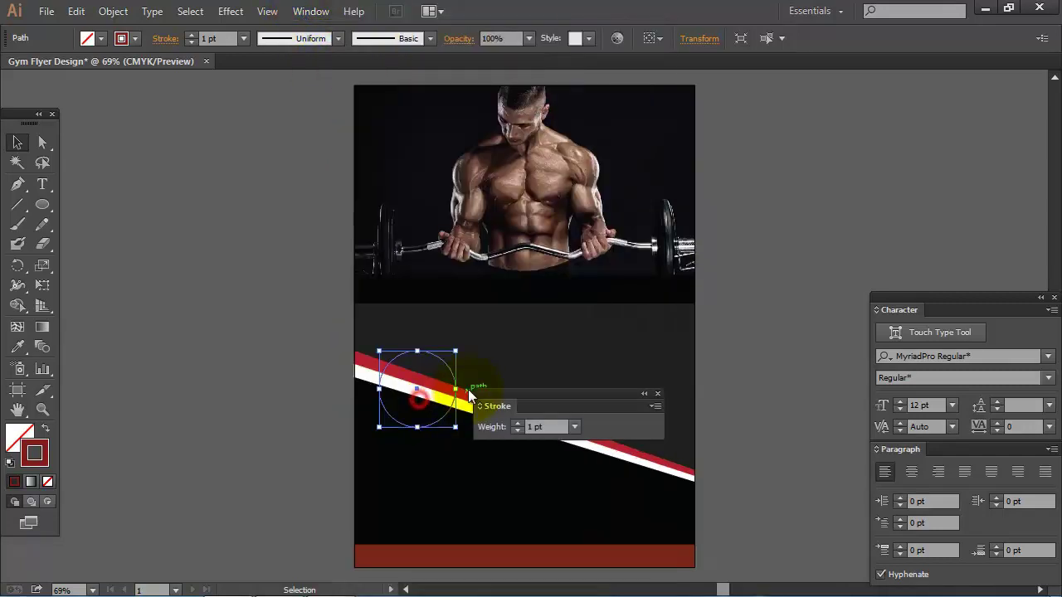
pyautogui.click(515, 422)
pyautogui.click(516, 422)
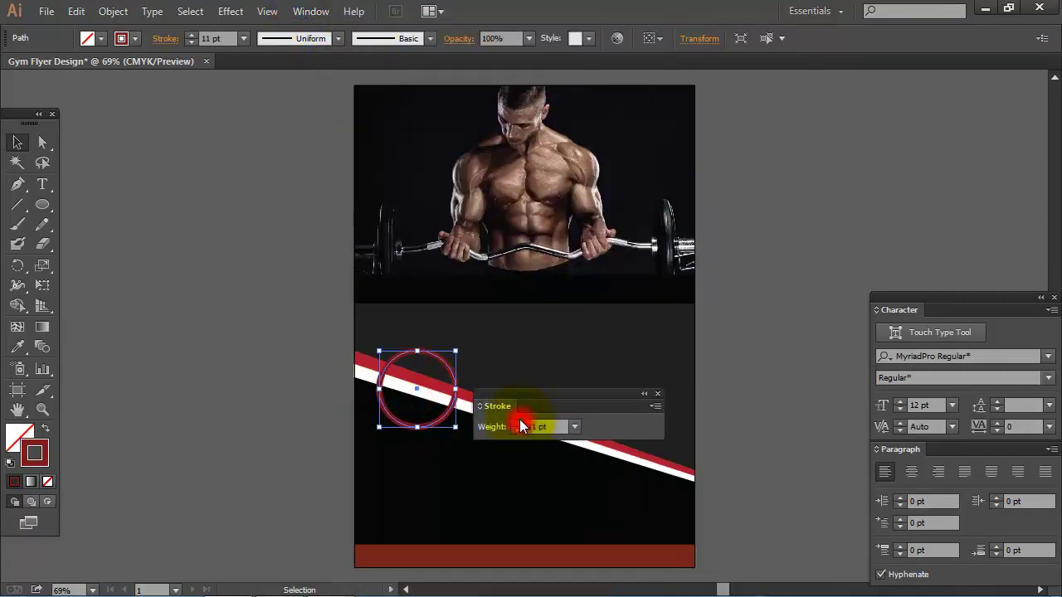
pyautogui.click(657, 393)
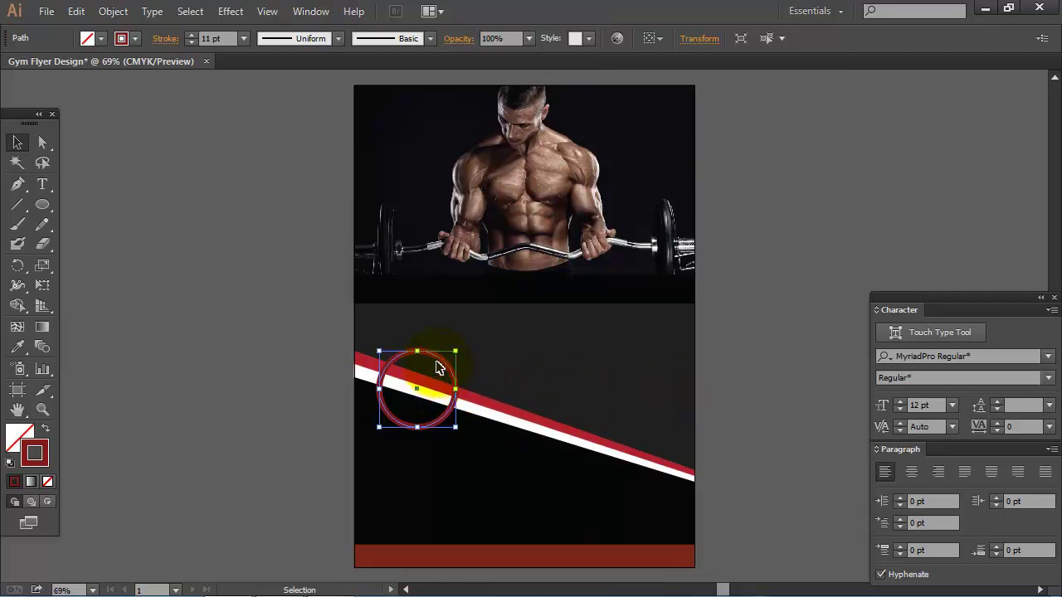
# Step: Copy the ring further along the stripe and shrink the last copy slightly
pyautogui.moveTo(442, 362)
pyautogui.mouseDown()
pyautogui.moveTo(452, 385)
pyautogui.moveTo(560, 416)
pyautogui.mouseUp()
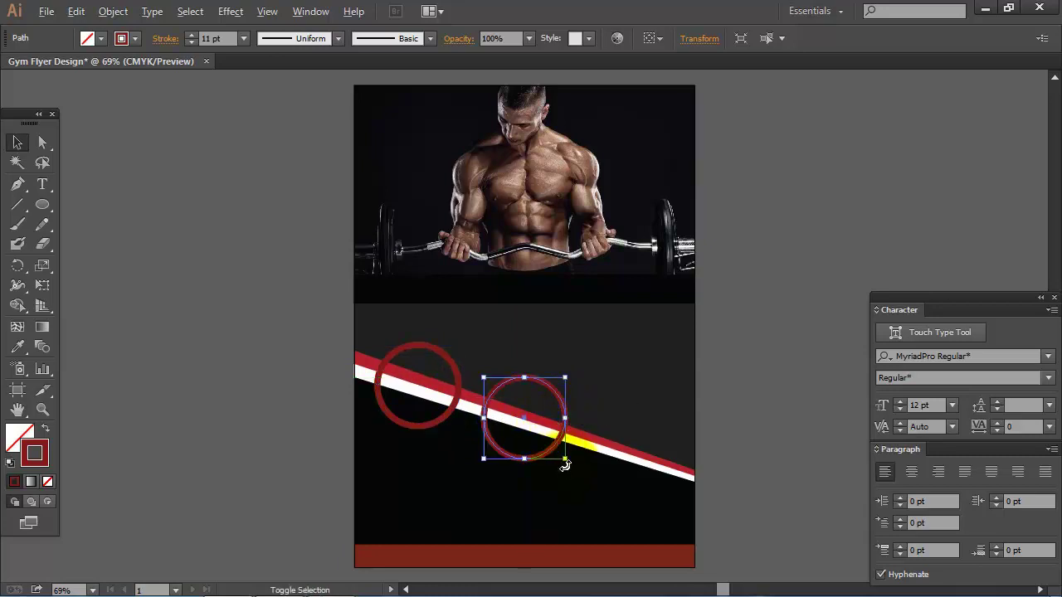
pyautogui.moveTo(564, 461)
pyautogui.mouseDown()
pyautogui.moveTo(651, 473)
pyautogui.moveTo(656, 483)
pyautogui.mouseUp()
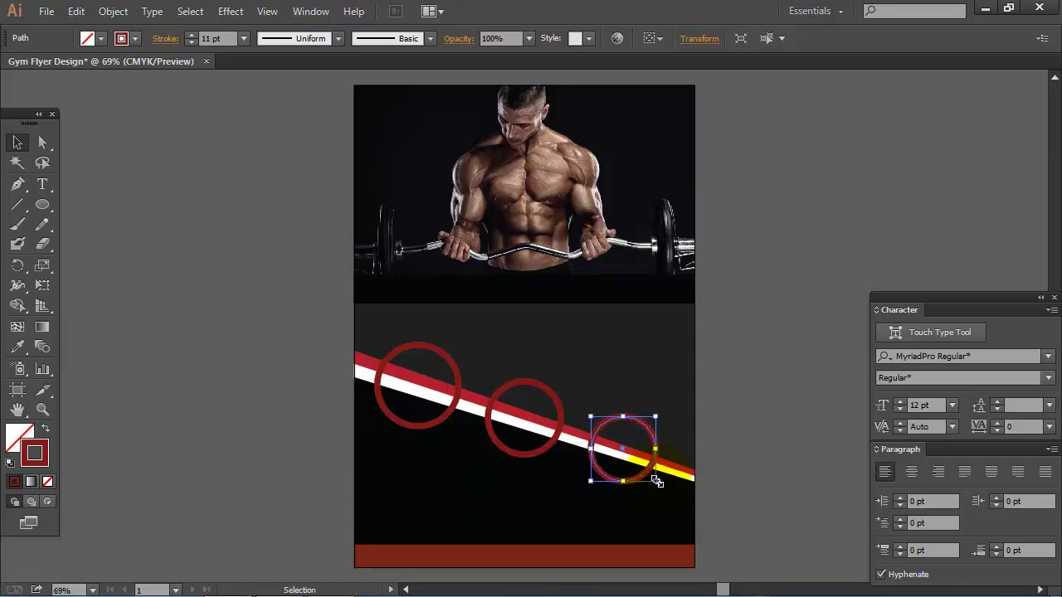
pyautogui.click(289, 368)
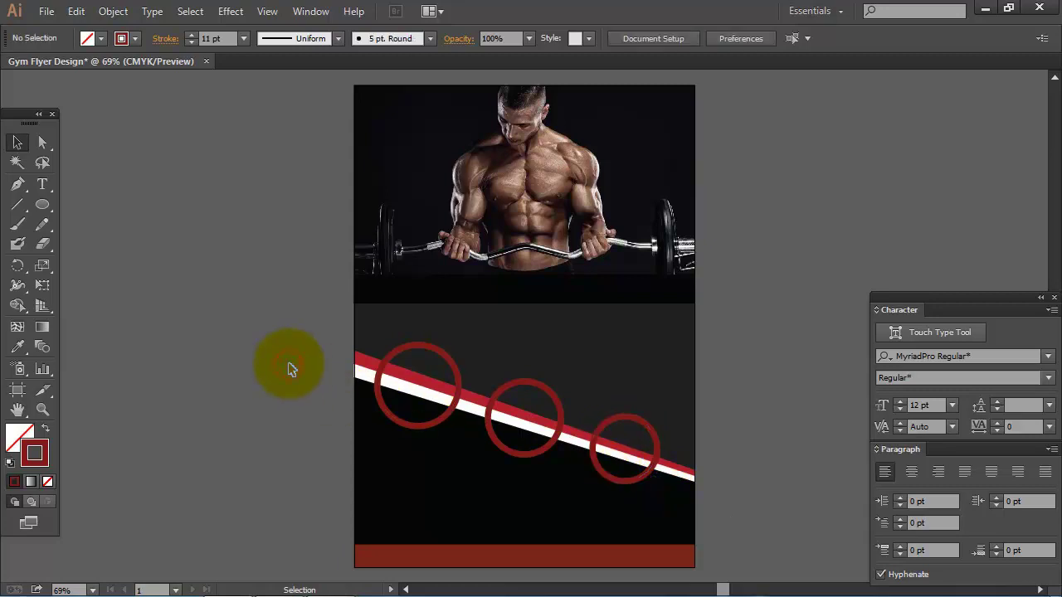
# Step: Place the deadlift_main photo onto the artboard
pyautogui.click(42, 11)
pyautogui.click(135, 279)
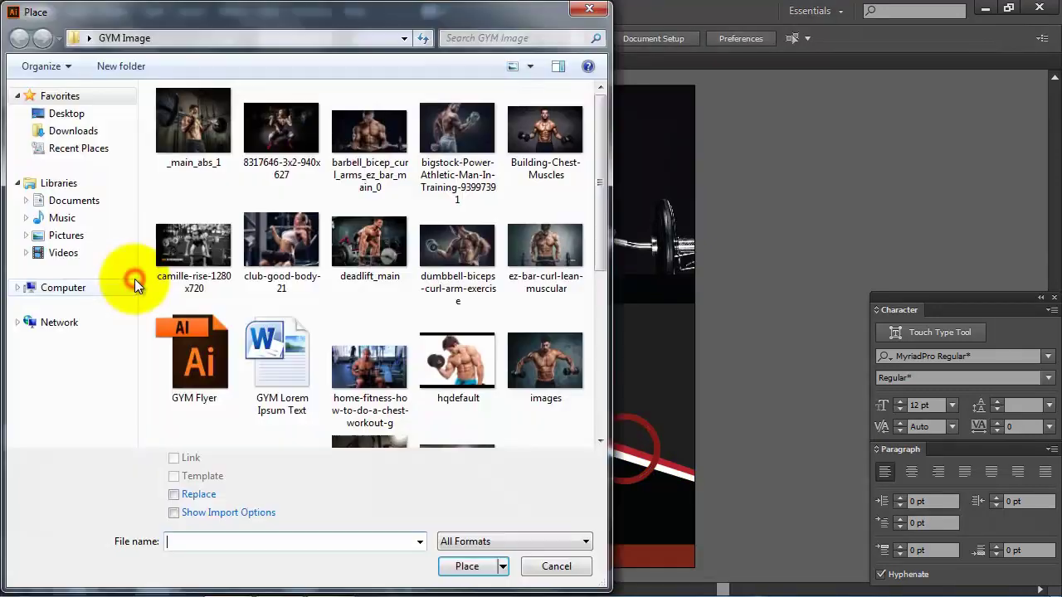
pyautogui.click(370, 251)
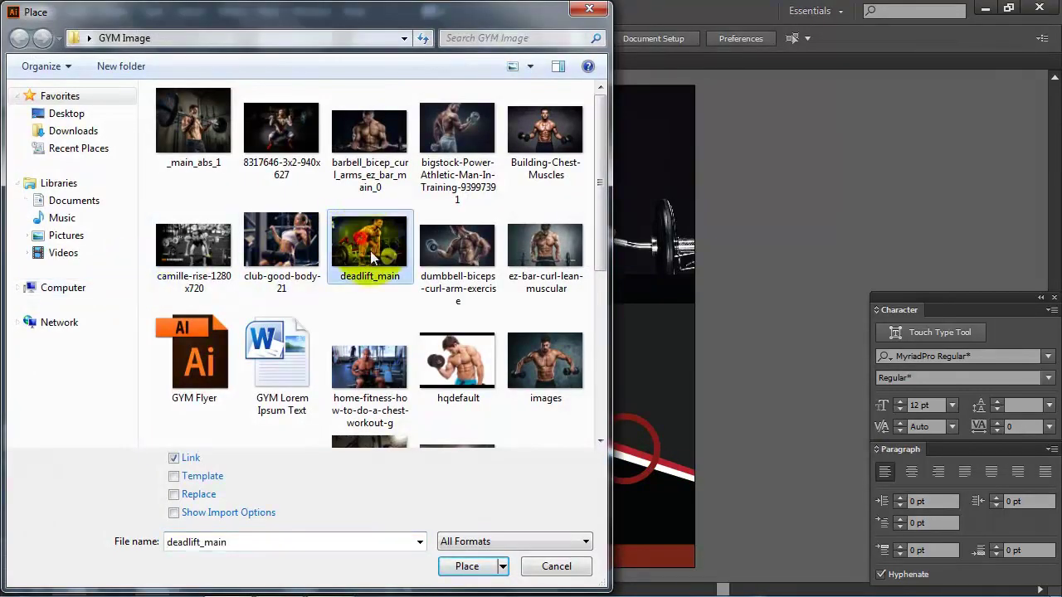
pyautogui.click(467, 566)
pyautogui.click(328, 300)
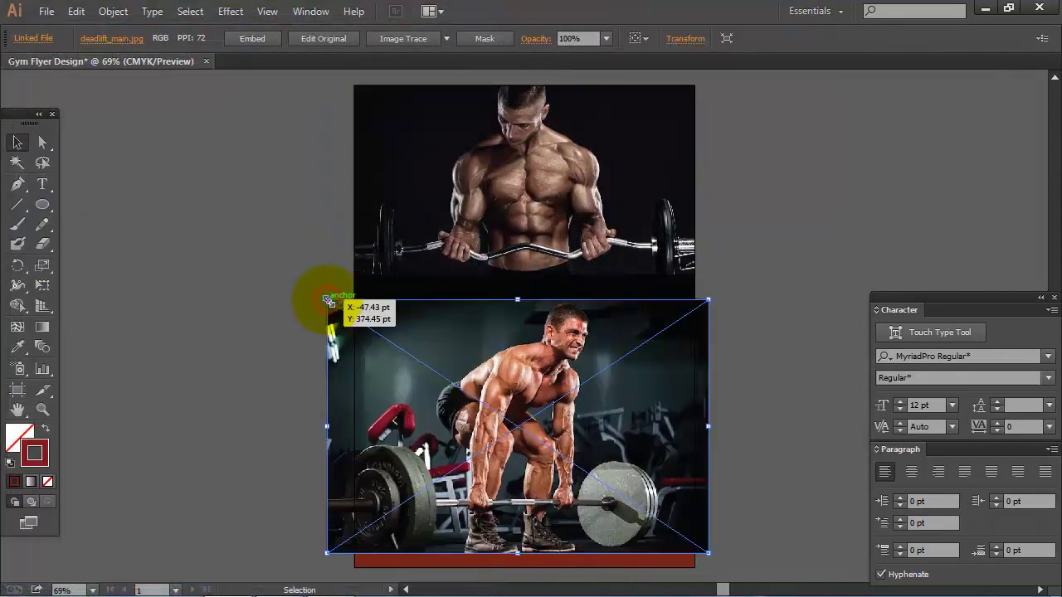
# Step: Shrink the deadlift photo, send it to back, and size it to cover the first circle
pyautogui.moveTo(328, 300)
pyautogui.mouseDown()
pyautogui.moveTo(475, 399)
pyautogui.moveTo(392, 387)
pyautogui.mouseUp()
pyautogui.rightClick(413, 387)
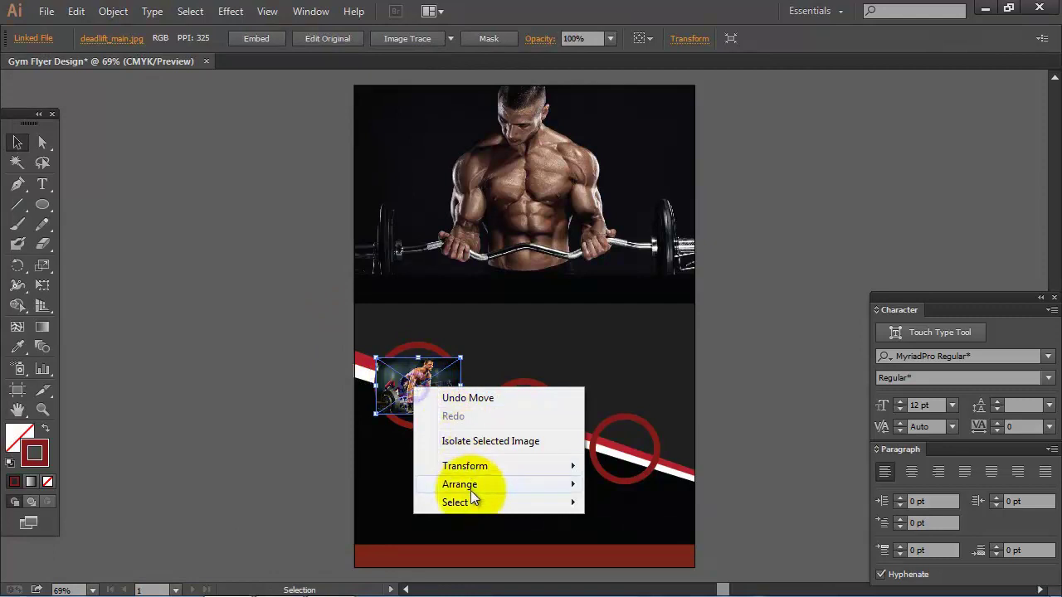
pyautogui.moveTo(460, 483)
pyautogui.click(604, 538)
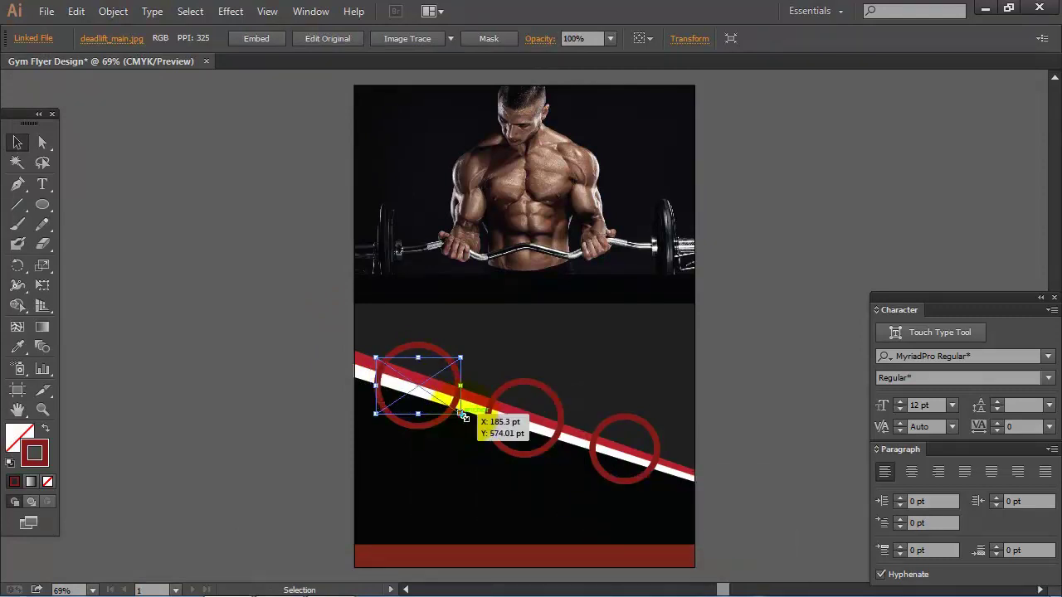
pyautogui.moveTo(462, 414); pyautogui.dragTo(462, 429)
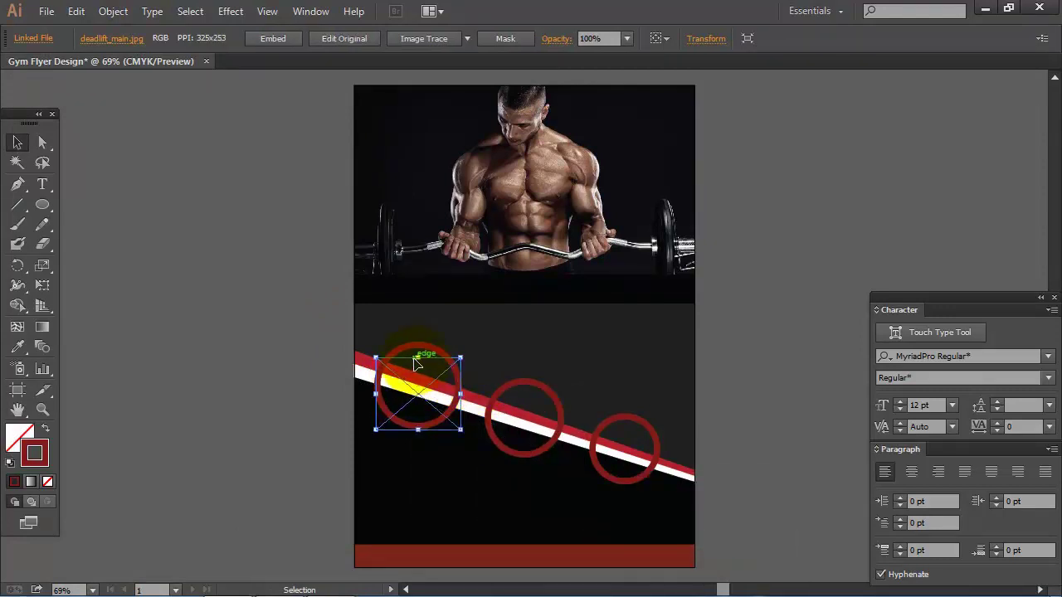
pyautogui.moveTo(419, 362); pyautogui.dragTo(419, 340)
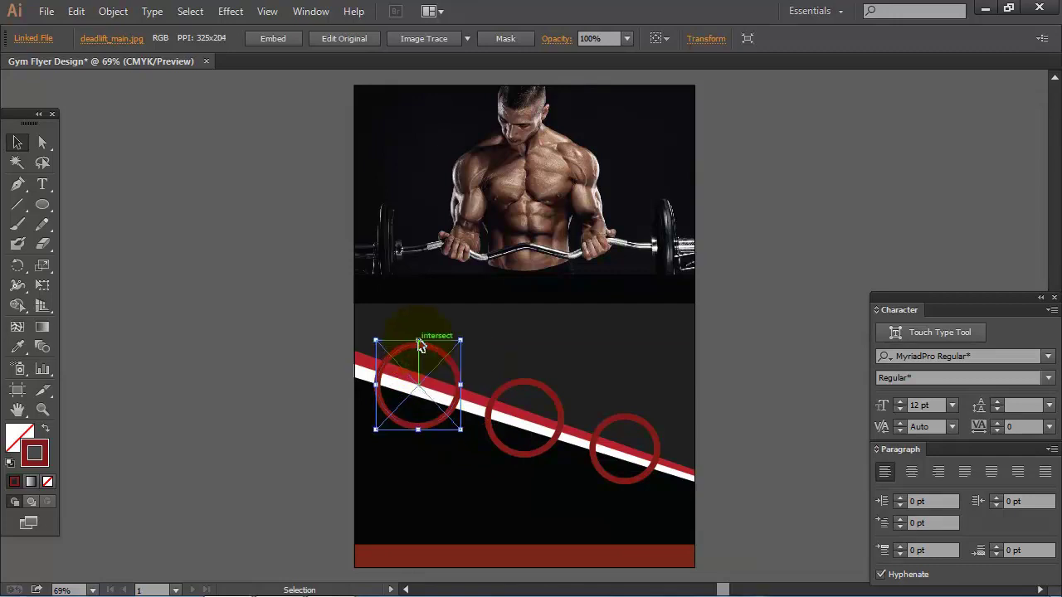
pyautogui.moveTo(376, 385); pyautogui.dragTo(371, 388)
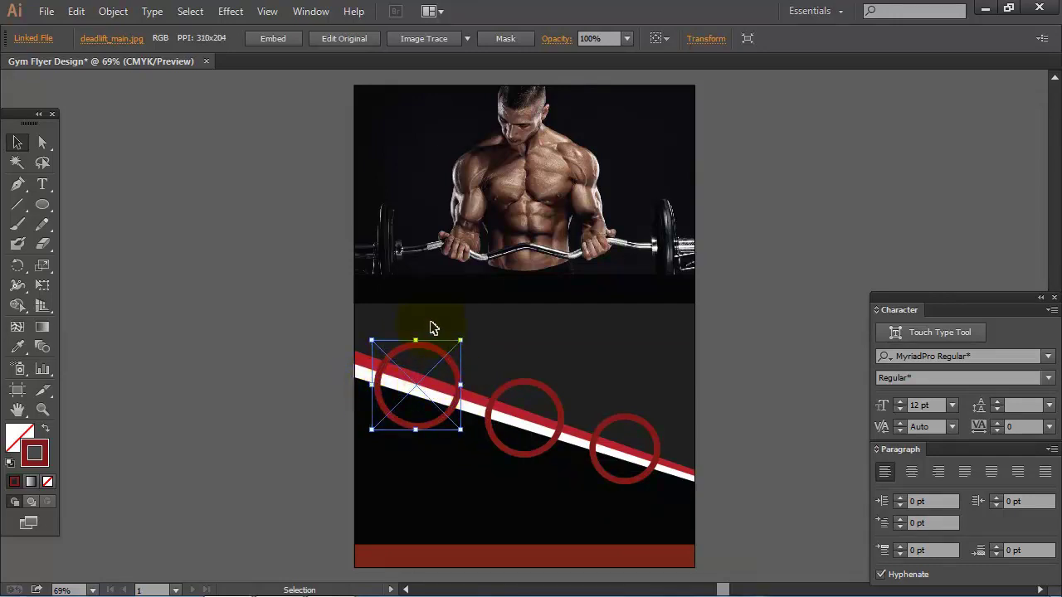
# Step: Clip the deadlift photo inside the first circle with a clipping mask
pyautogui.click(431, 323)
pyautogui.moveTo(446, 364); pyautogui.dragTo(446, 364)
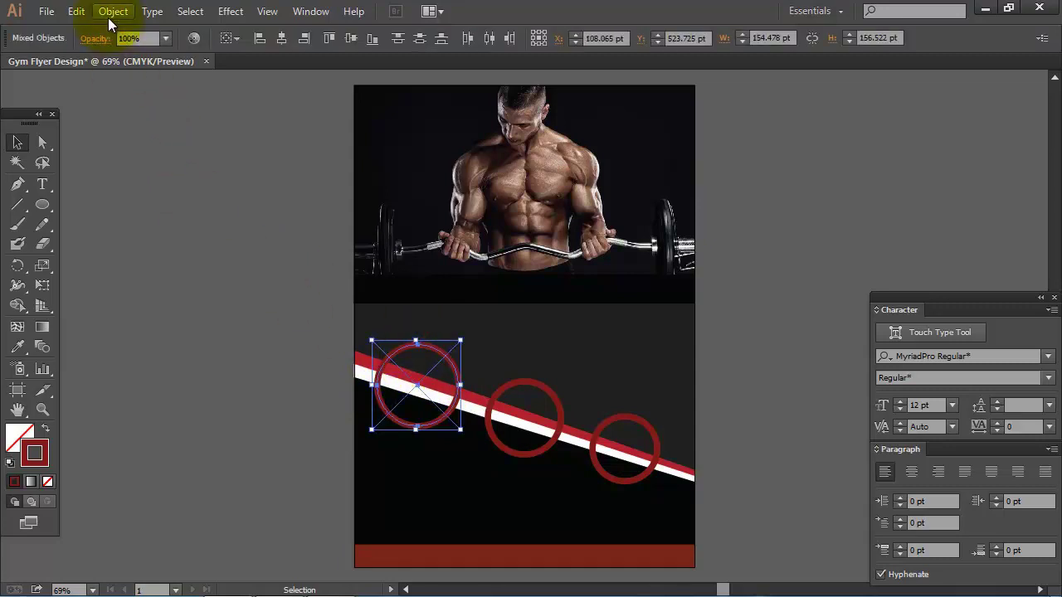
pyautogui.click(113, 11)
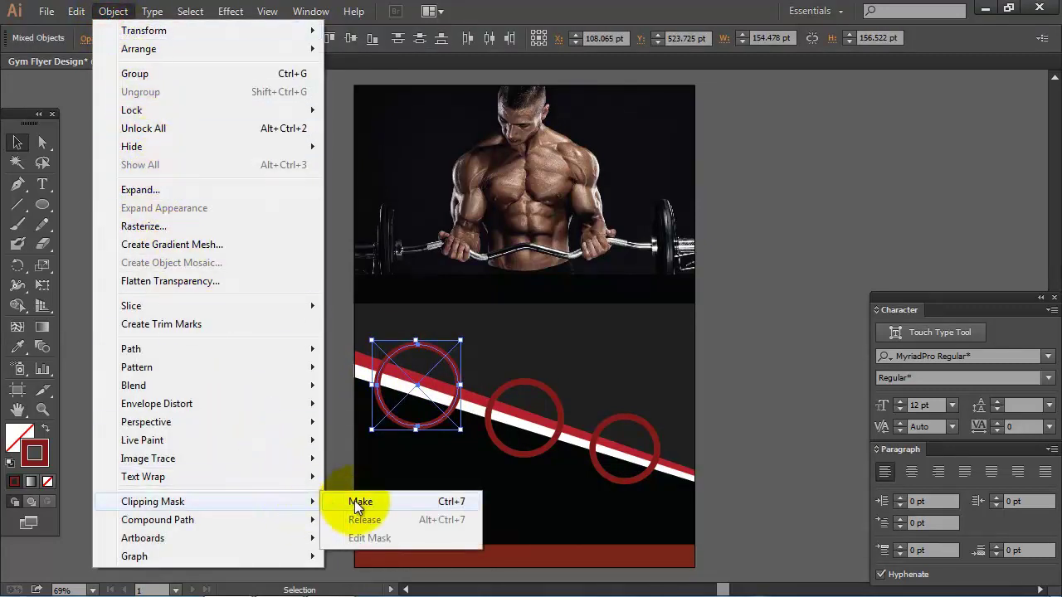
pyautogui.click(354, 501)
pyautogui.click(290, 370)
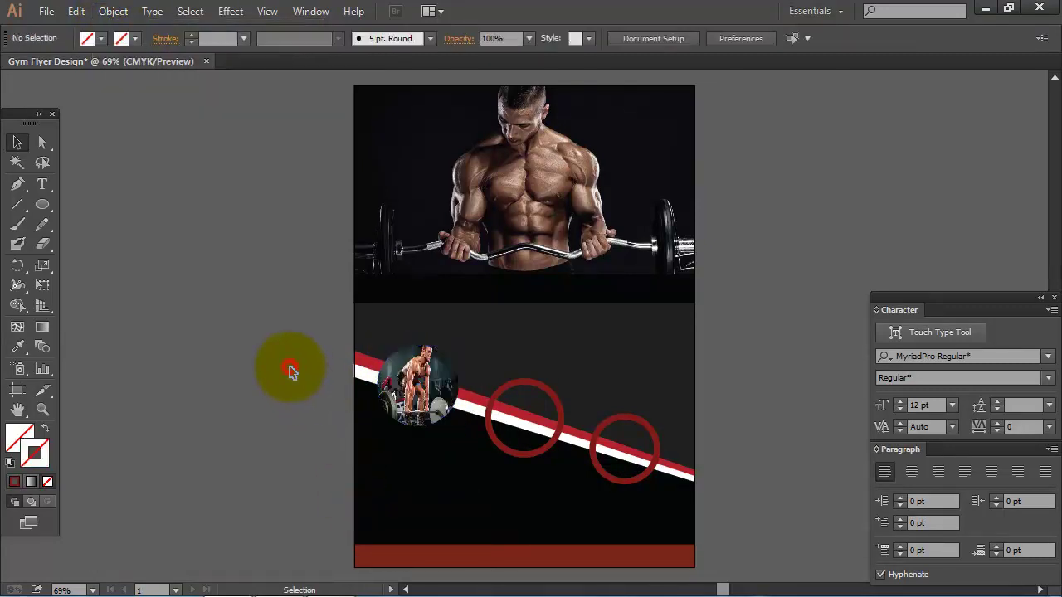
# Step: Place the dumbbell-biceps-curl-arm-exercise photo over the middle circle
pyautogui.click(48, 10)
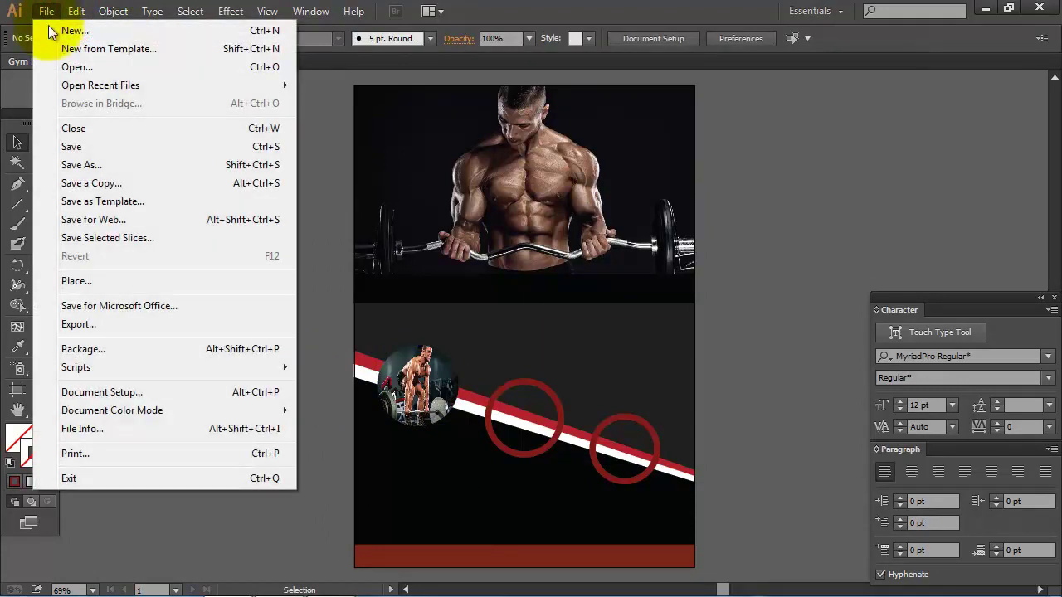
pyautogui.click(183, 283)
pyautogui.click(448, 274)
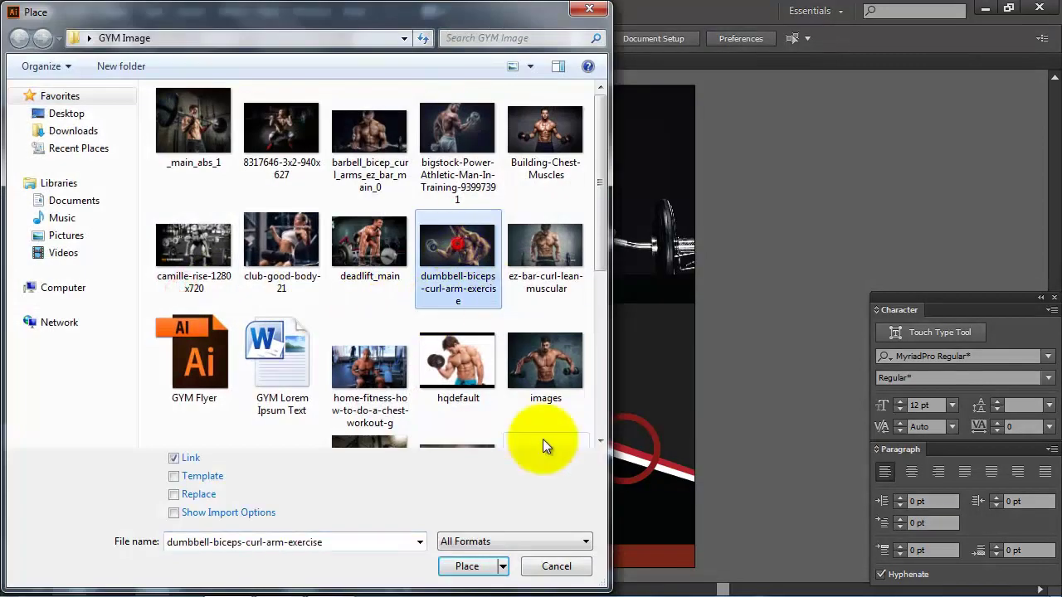
pyautogui.click(467, 567)
pyautogui.moveTo(486, 348); pyautogui.dragTo(401, 240)
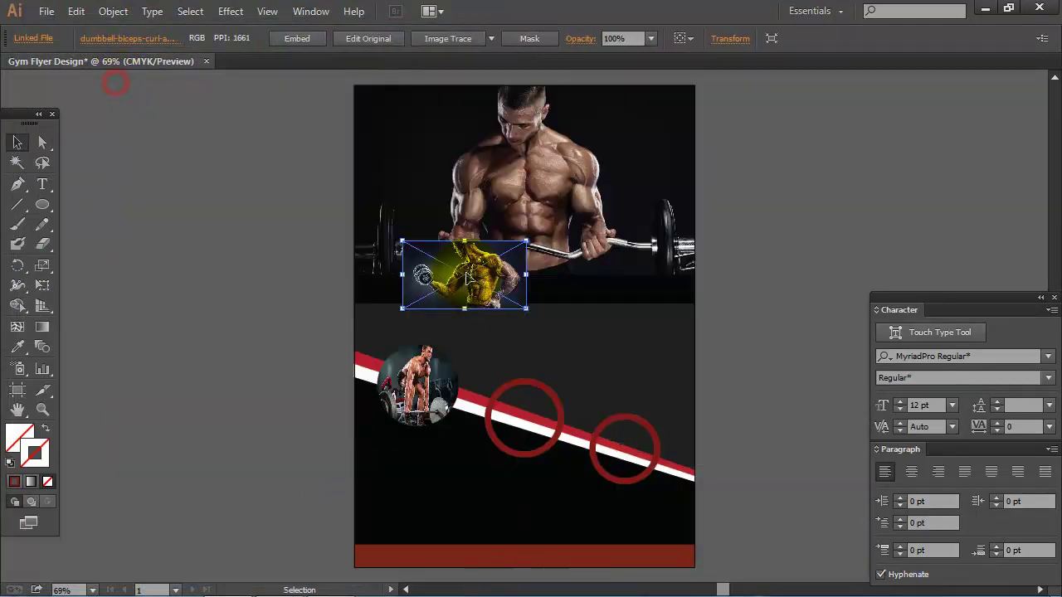
pyautogui.moveTo(467, 278); pyautogui.dragTo(519, 418)
# Step: Send the biceps photo to back, fit it under the middle circle, and clip it there
pyautogui.rightClick(519, 418)
pyautogui.click(719, 496)
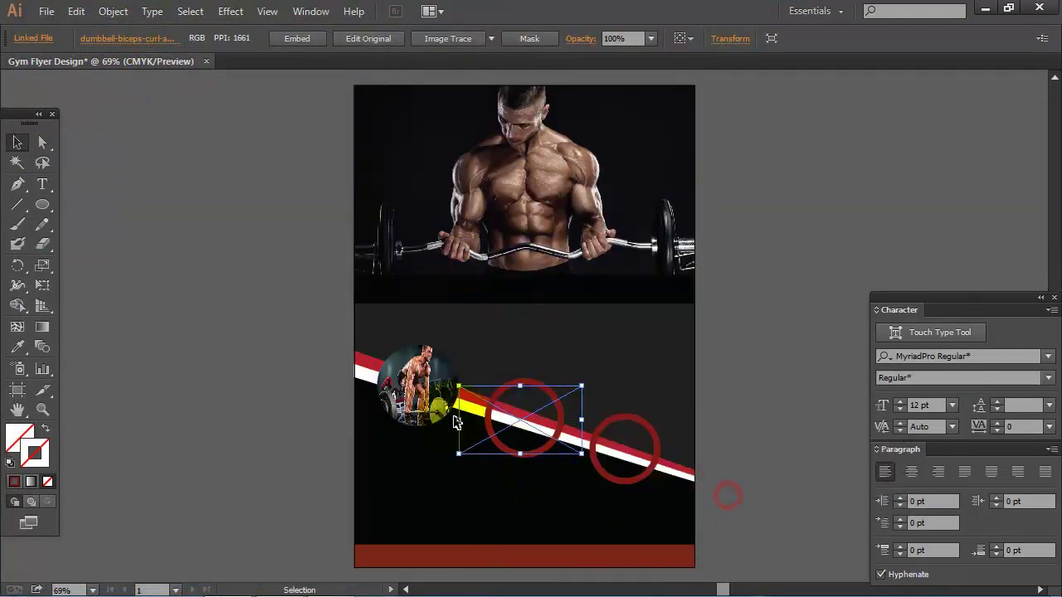
pyautogui.moveTo(458, 420); pyautogui.dragTo(557, 423)
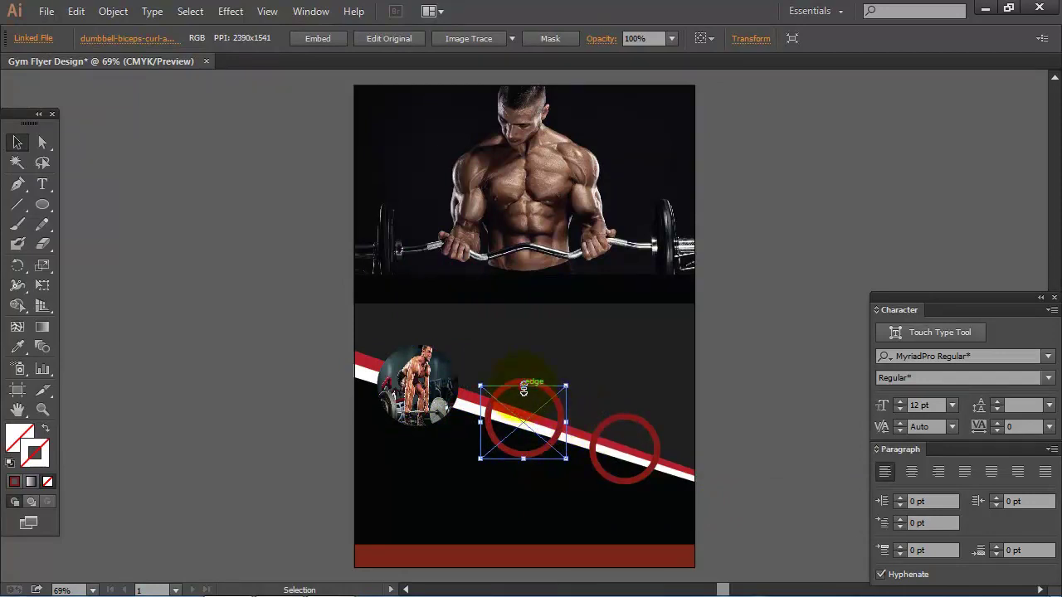
pyautogui.moveTo(524, 386); pyautogui.dragTo(547, 407)
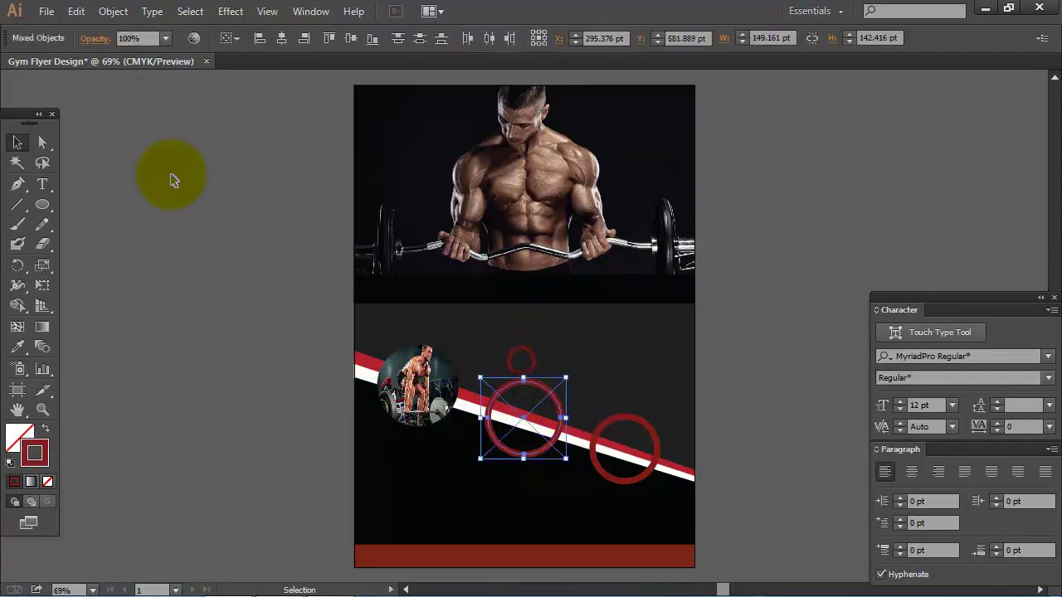
pyautogui.click(113, 11)
pyautogui.click(340, 502)
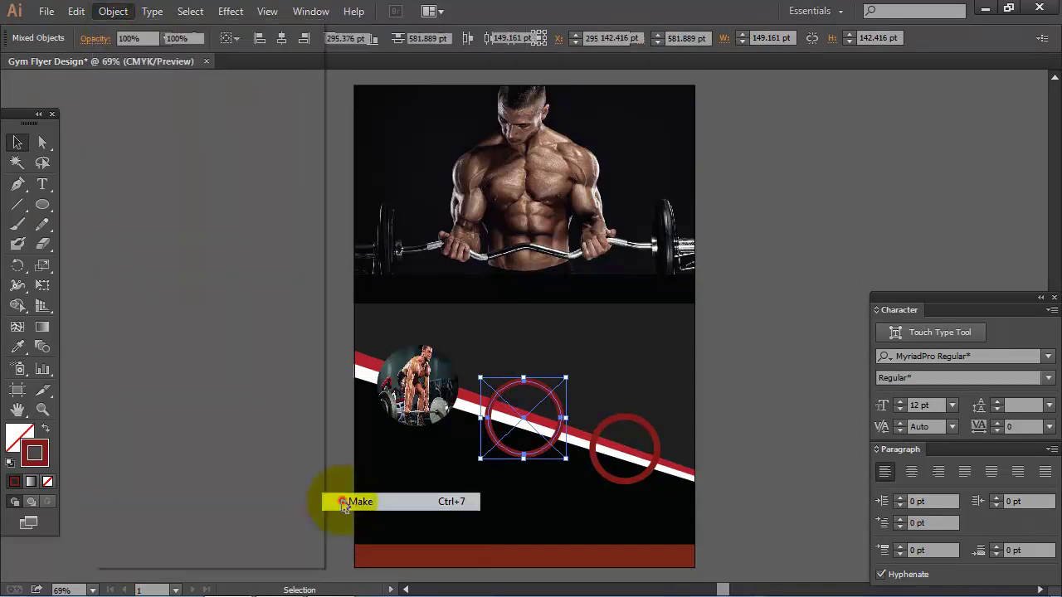
pyautogui.click(277, 393)
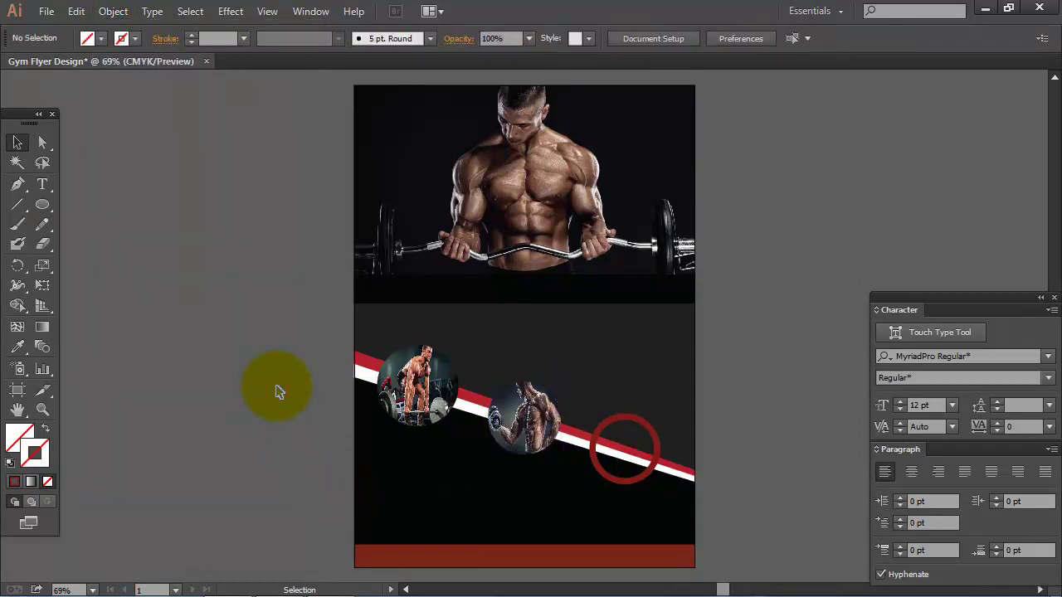
# Step: Place the ez-bar-curl-lean-muscular photo over the third circle
pyautogui.click(47, 11)
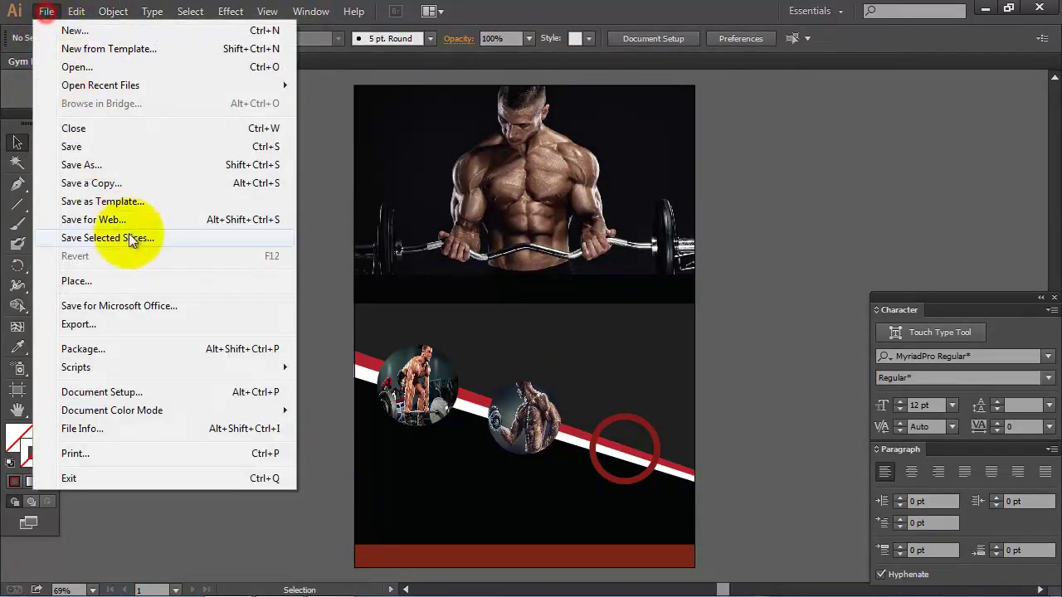
pyautogui.click(170, 282)
pyautogui.click(544, 247)
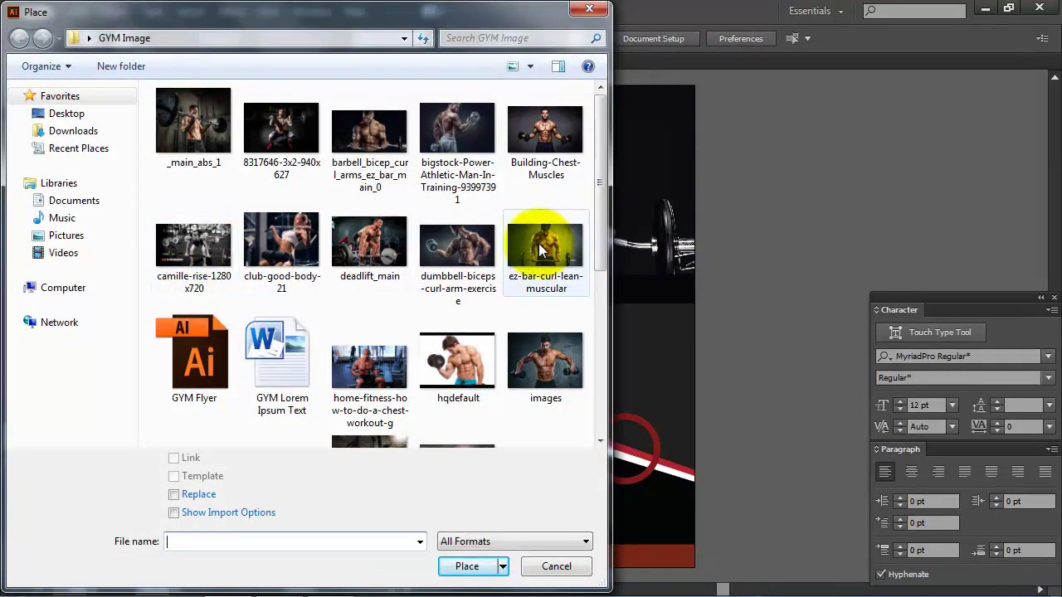
pyautogui.click(467, 566)
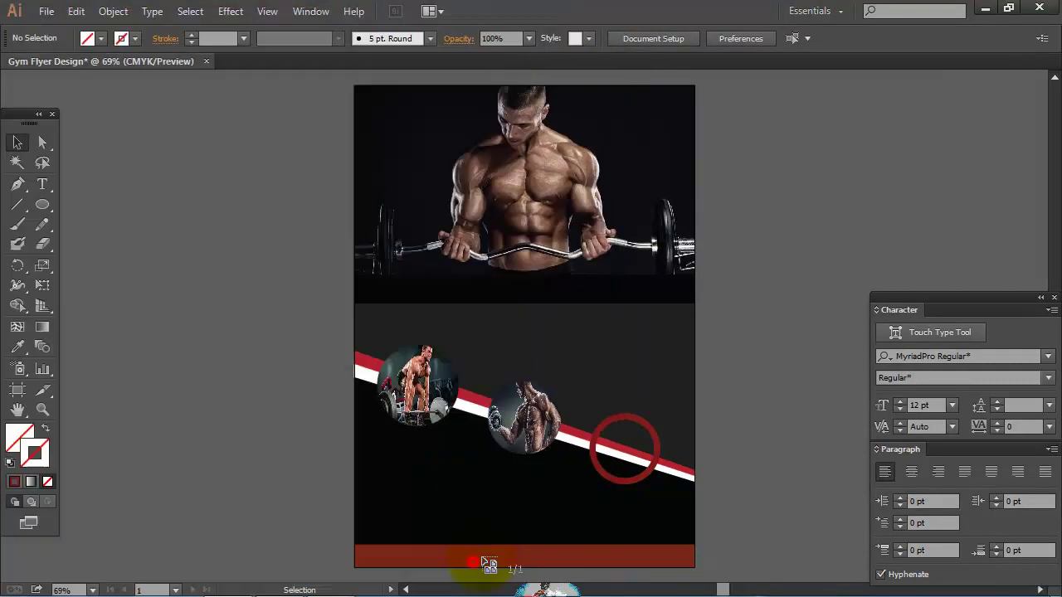
pyautogui.click(339, 256)
pyautogui.moveTo(628, 419); pyautogui.dragTo(628, 442)
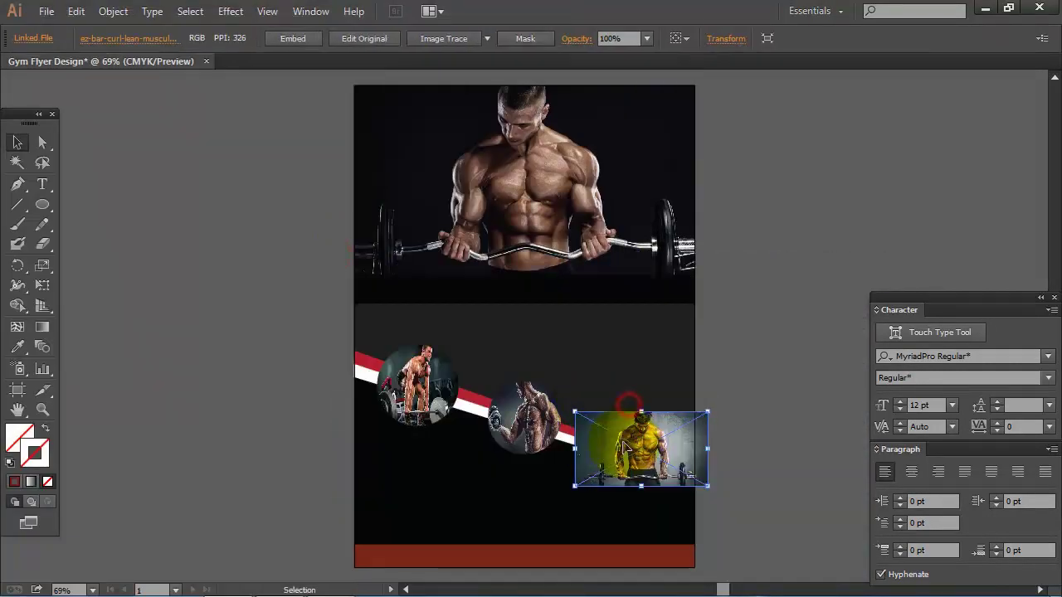
# Step: Send the ez-bar photo to back, shrink it to the third circle, and clip it there
pyautogui.rightClick(624, 445)
pyautogui.click(811, 510)
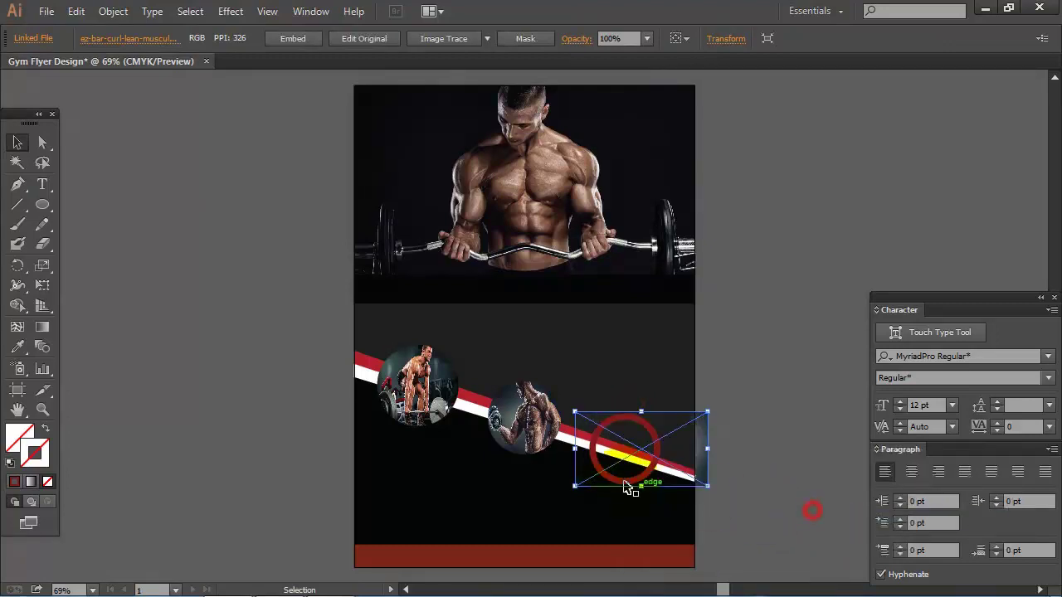
pyautogui.moveTo(576, 450)
pyautogui.mouseDown()
pyautogui.moveTo(704, 450)
pyautogui.moveTo(662, 449)
pyautogui.mouseUp()
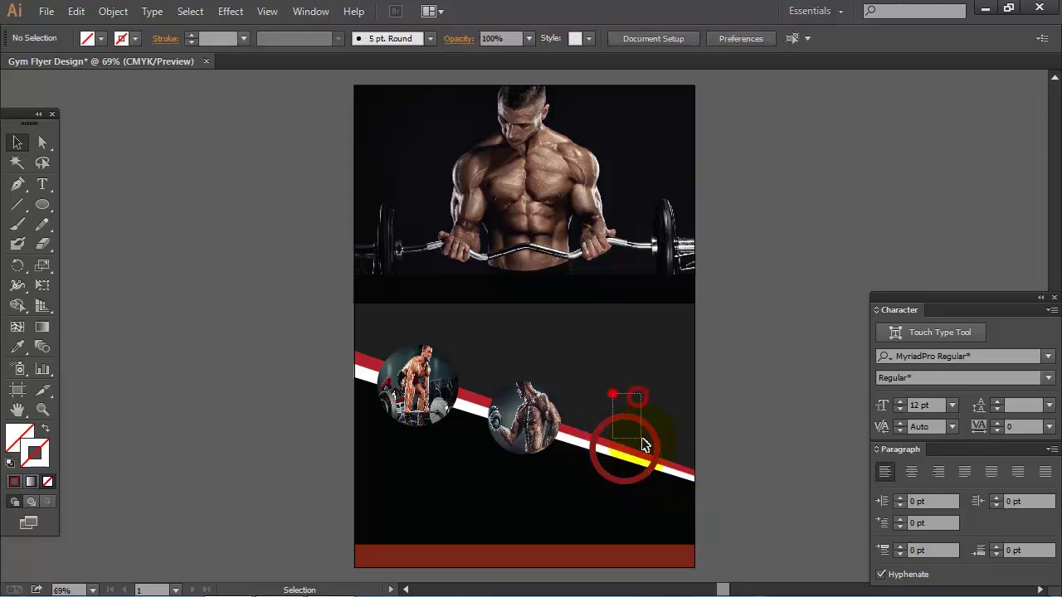
pyautogui.moveTo(612, 392); pyautogui.dragTo(640, 419)
pyautogui.click(113, 11)
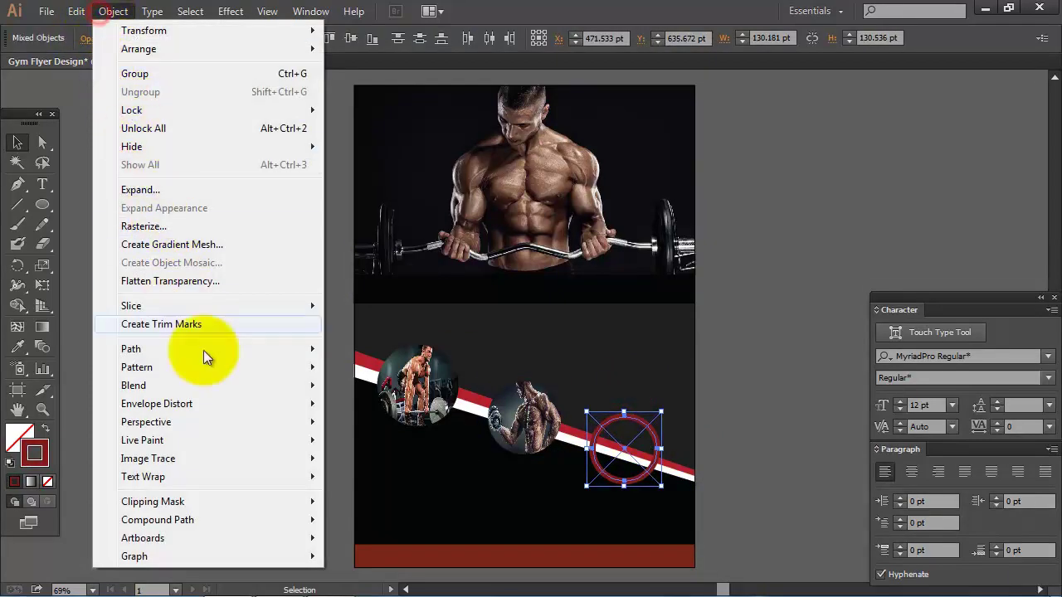
pyautogui.click(336, 501)
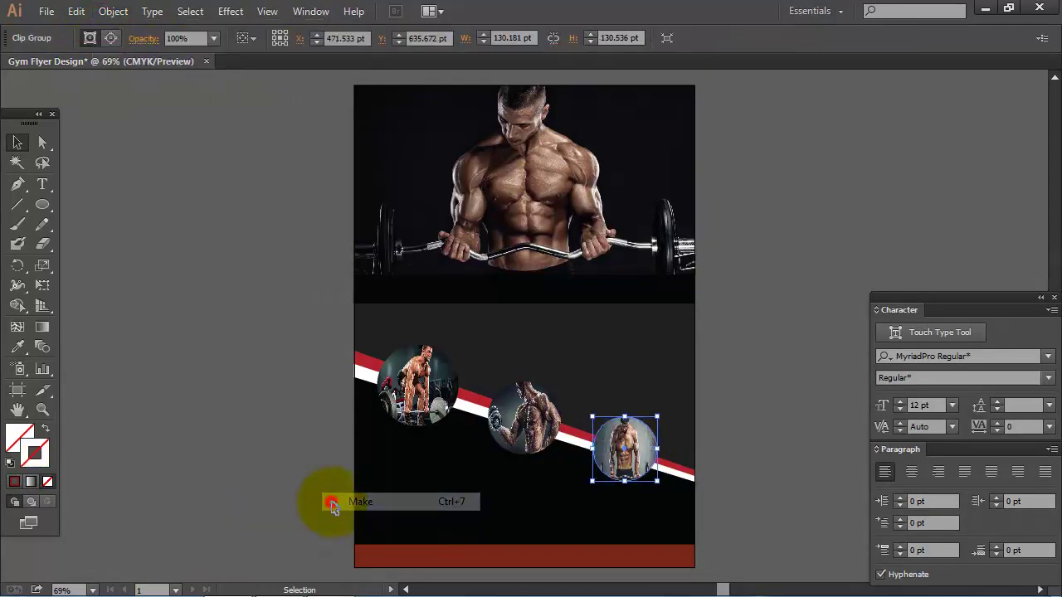
pyautogui.click(305, 433)
# Step: Outline the three photo circles with an 8 pt #b41e2e red stroke
pyautogui.moveTo(386, 335); pyautogui.dragTo(628, 477)
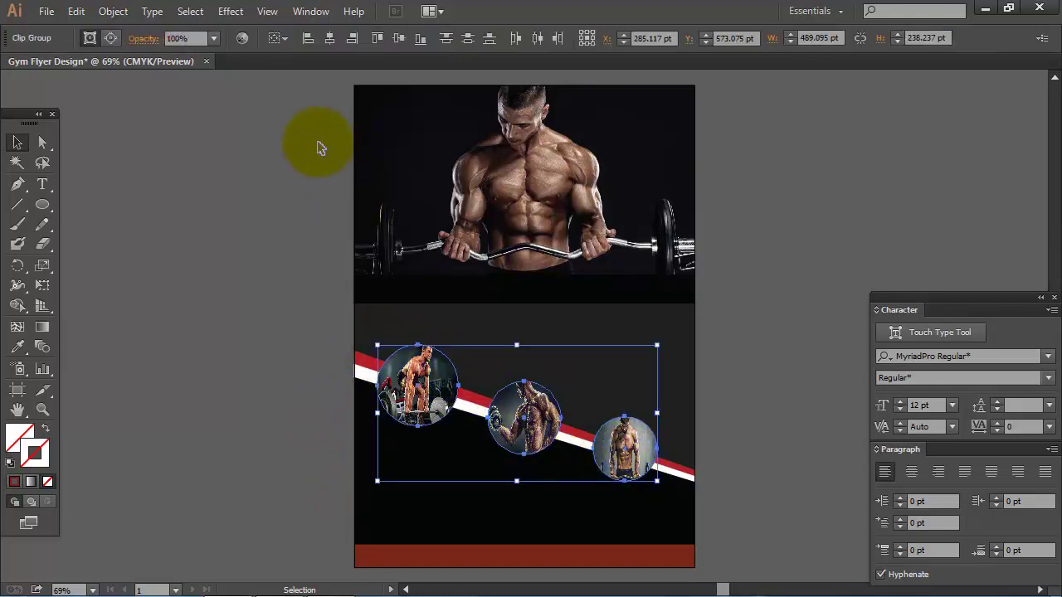
pyautogui.click(296, 18)
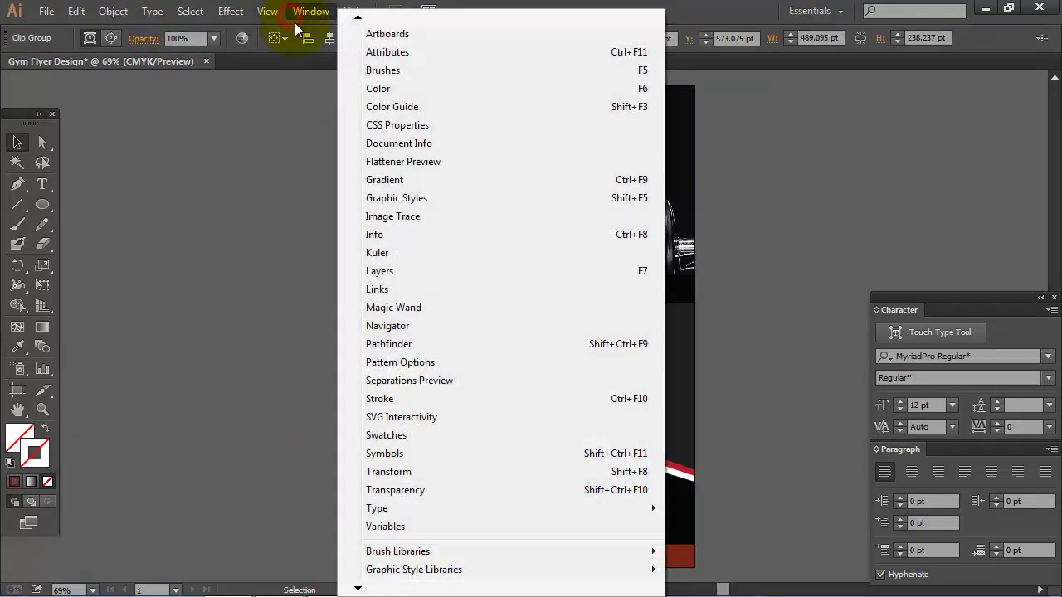
pyautogui.click(482, 396)
pyautogui.moveTo(573, 373)
pyautogui.mouseDown()
pyautogui.moveTo(674, 347)
pyautogui.moveTo(757, 252)
pyautogui.moveTo(774, 249)
pyautogui.mouseUp()
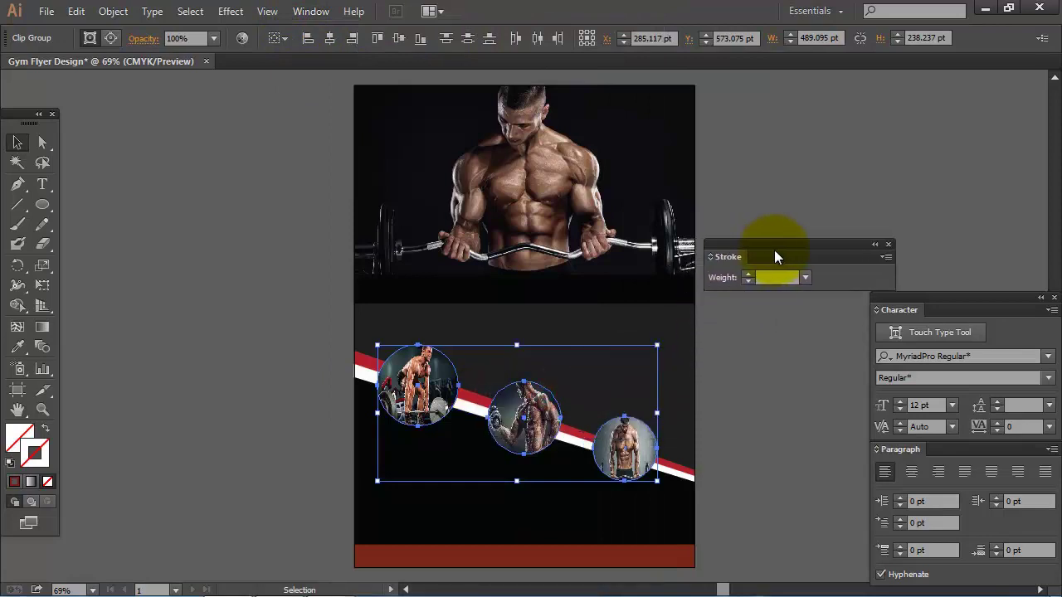
pyautogui.doubleClick(48, 453)
pyautogui.write('b41e2e')
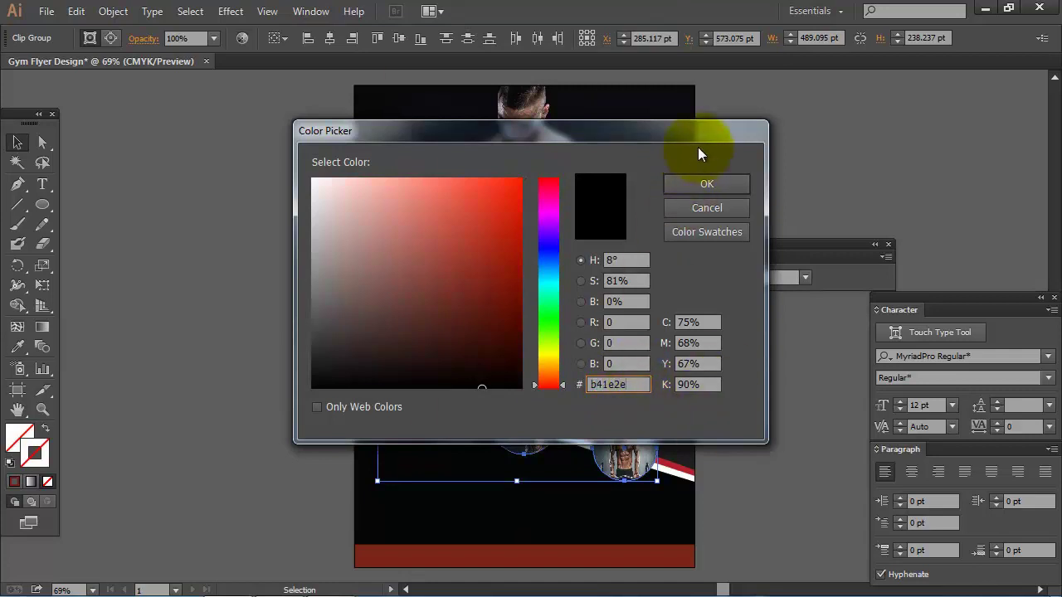
pyautogui.click(703, 183)
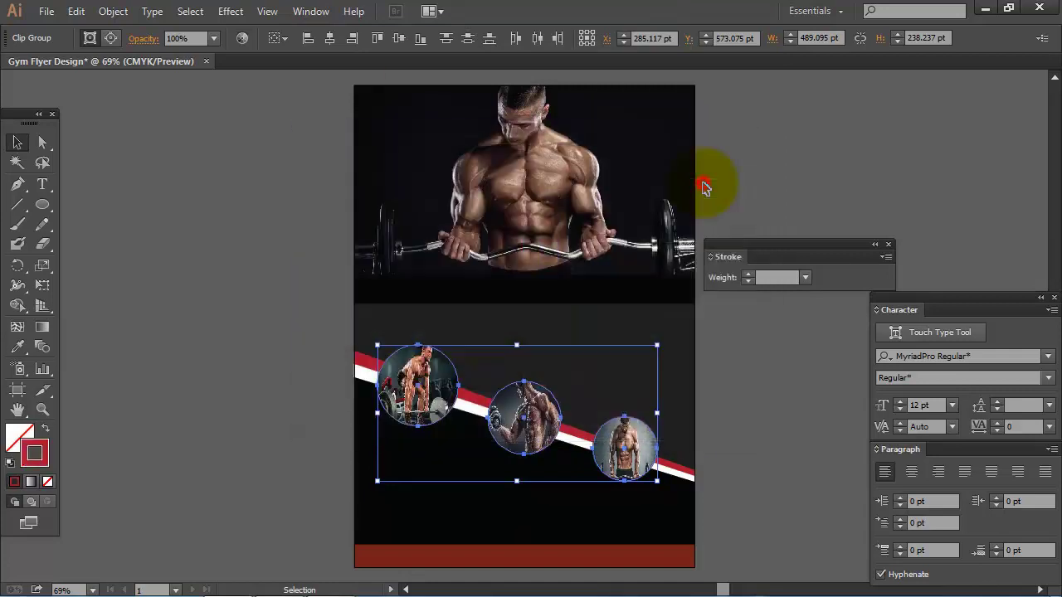
pyautogui.doubleClick(767, 277)
pyautogui.write('8')
pyautogui.press('Return')
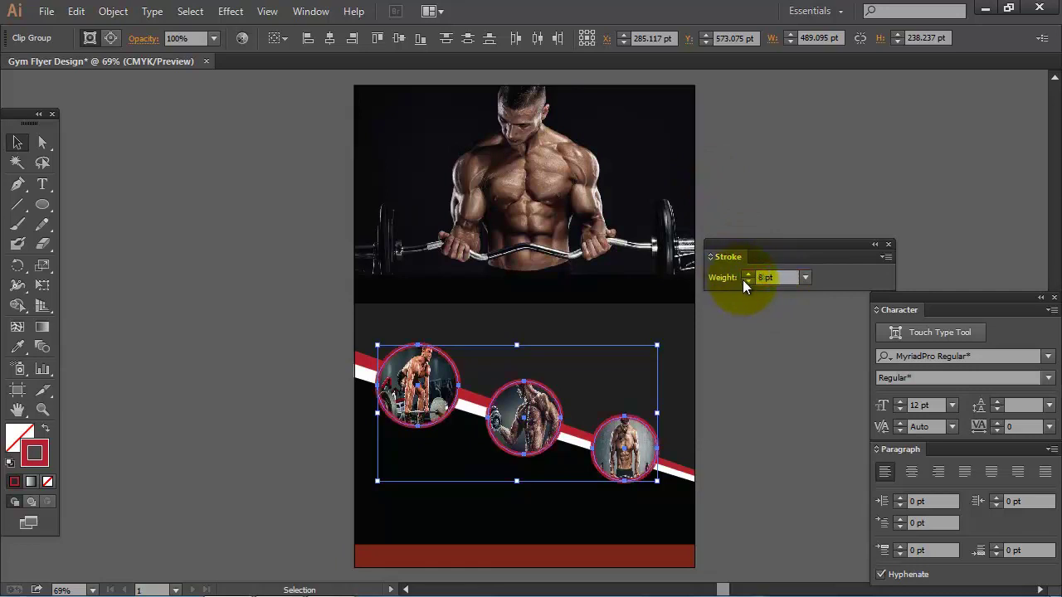
pyautogui.click(888, 244)
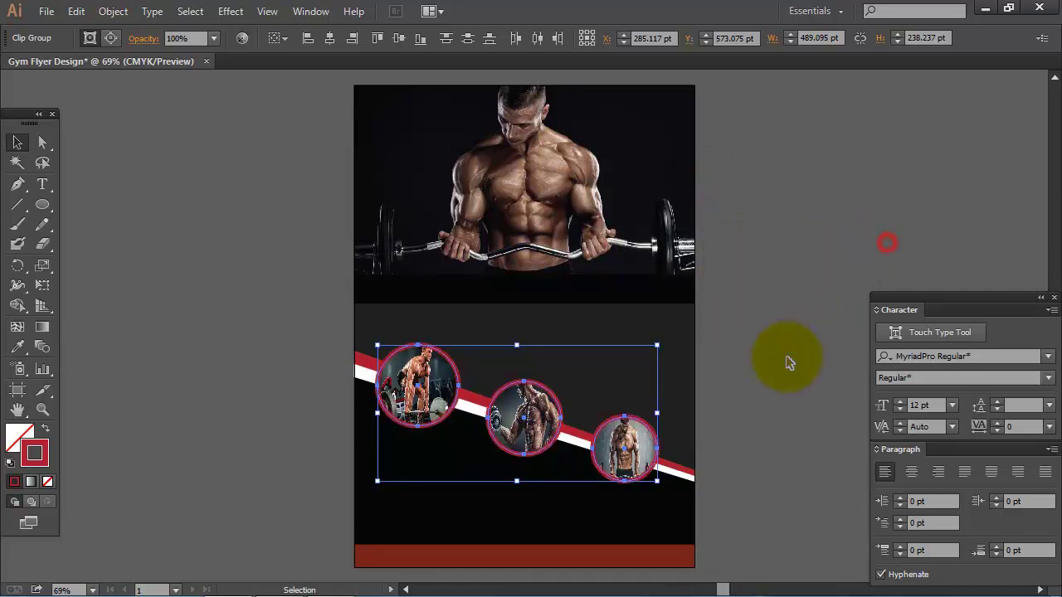
pyautogui.click(788, 359)
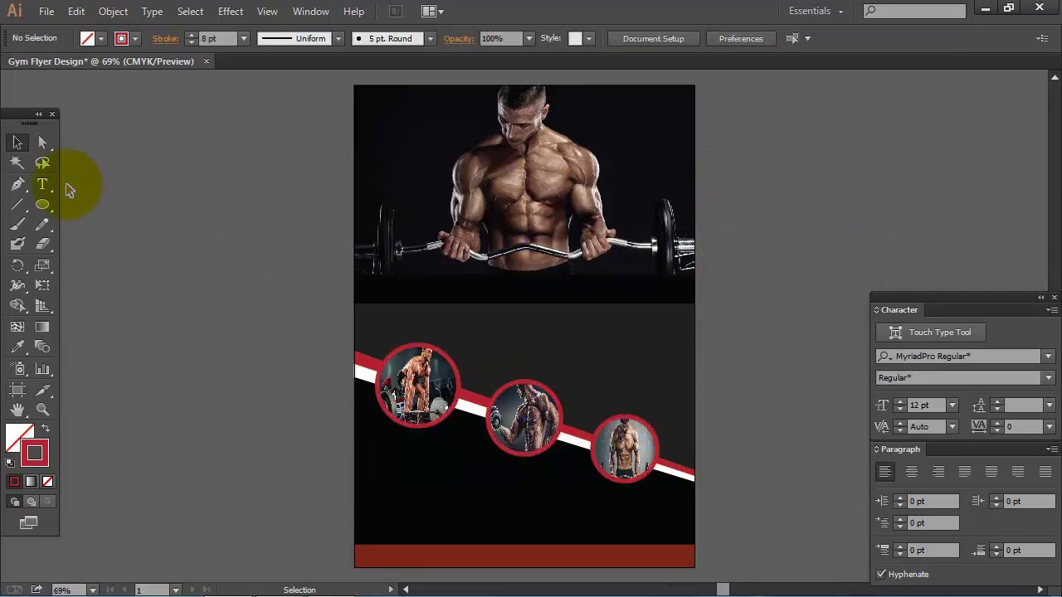
pyautogui.moveTo(42, 184); pyautogui.dragTo(83, 178)
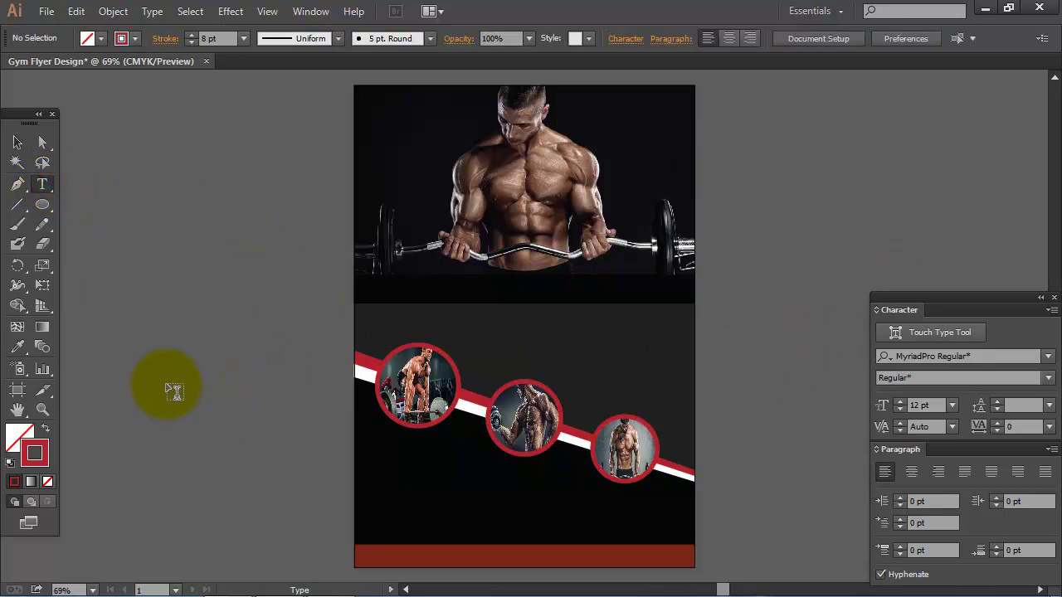
# Step: Finish the AR FITNESS & GYM title, move it below the photo, and make it white
pyautogui.click(190, 381)
pyautogui.write('AR FITNESS & G')
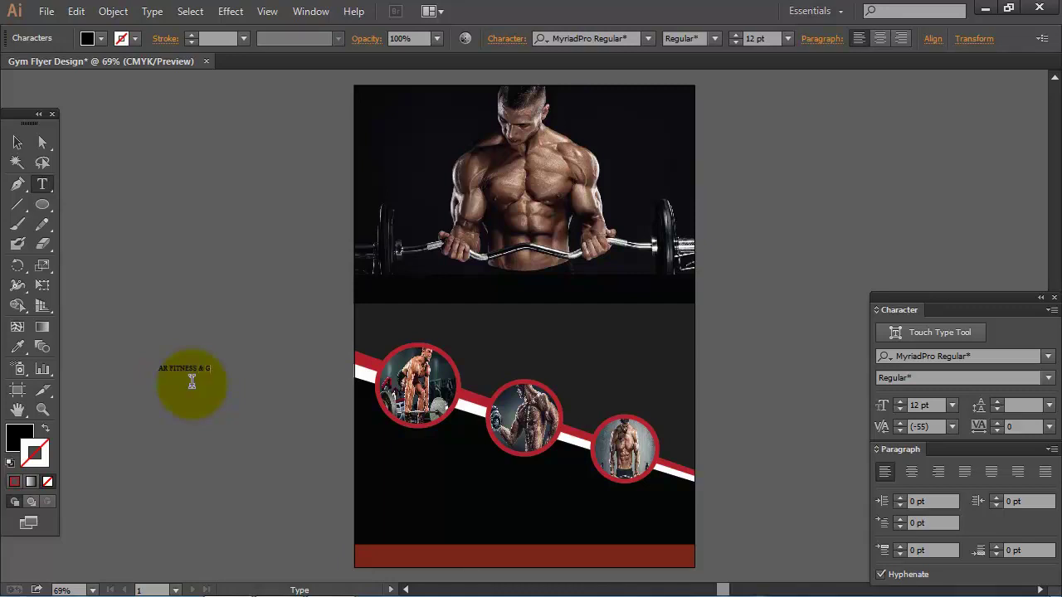
pyautogui.write('YM')
pyautogui.click(17, 142)
pyautogui.moveTo(203, 368); pyautogui.dragTo(540, 296)
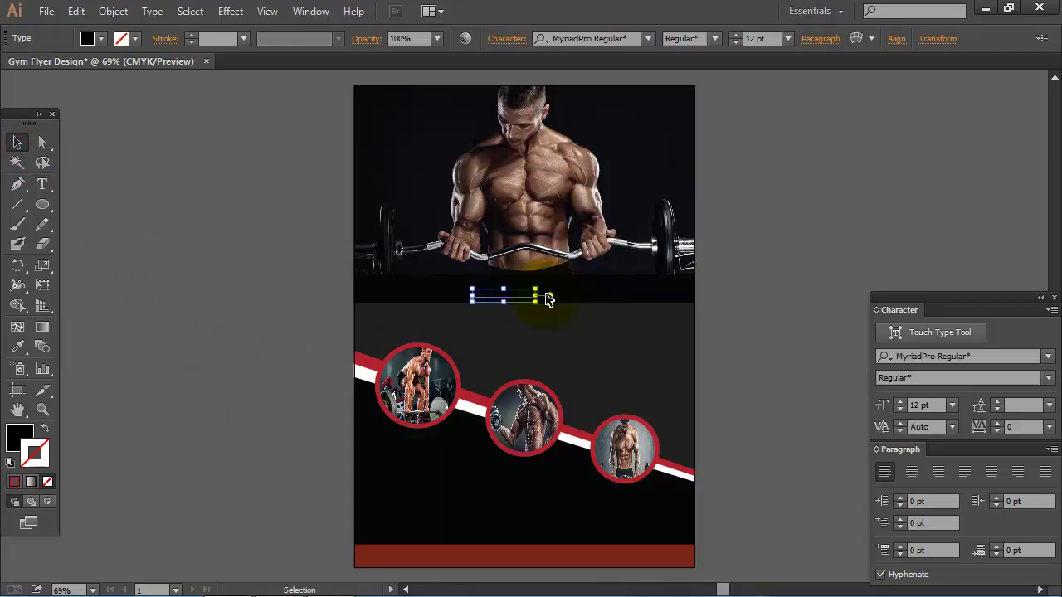
pyautogui.click(100, 38)
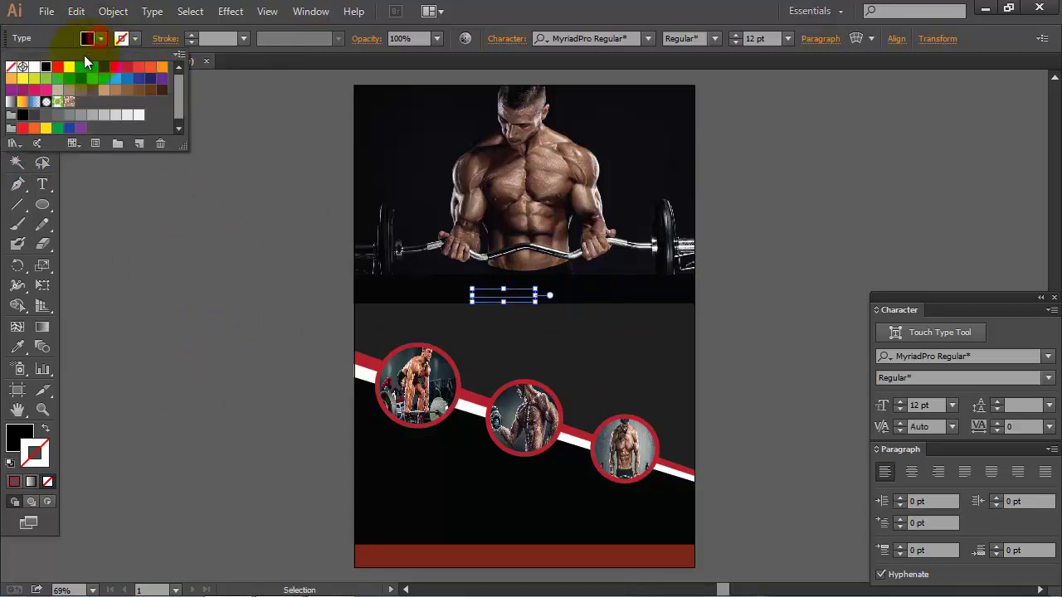
pyautogui.click(36, 67)
pyautogui.click(282, 209)
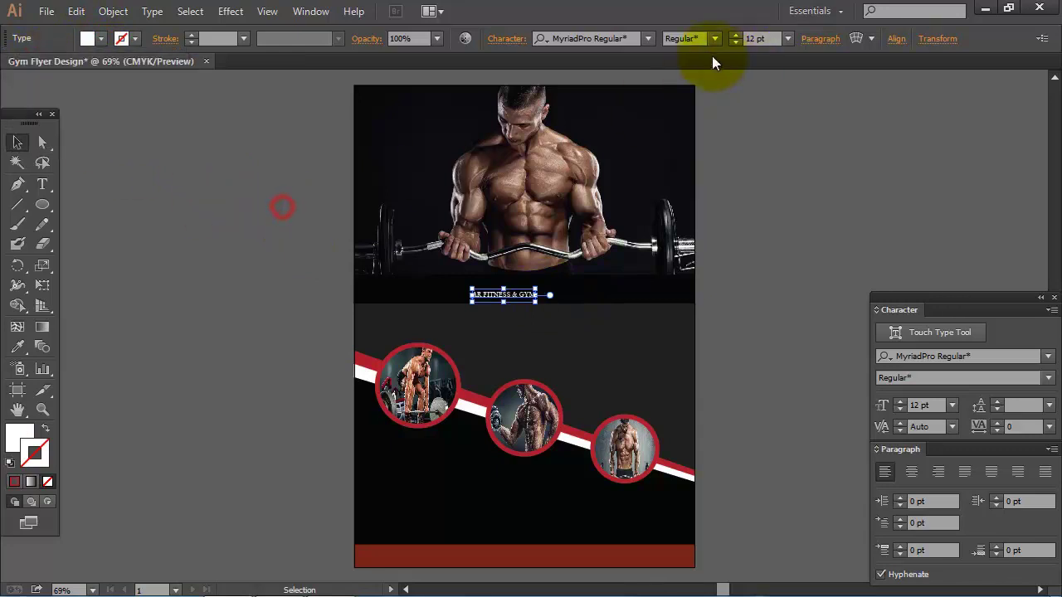
# Step: Set the headline to Arial Bold 27 pt and nudge it left to centre it in the bar
pyautogui.click(629, 38)
pyautogui.write('A')
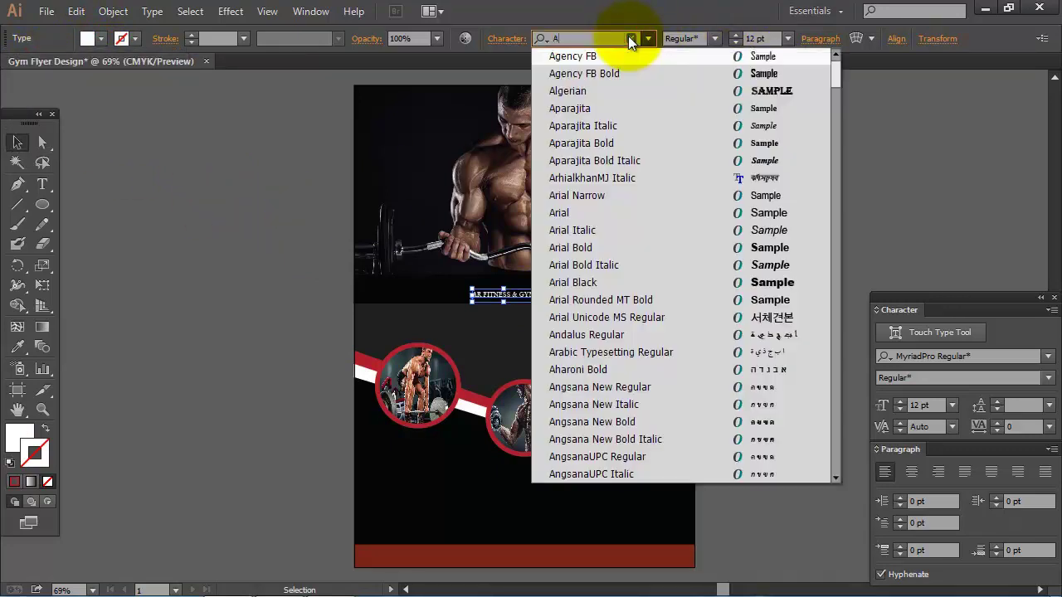
pyautogui.write('RI')
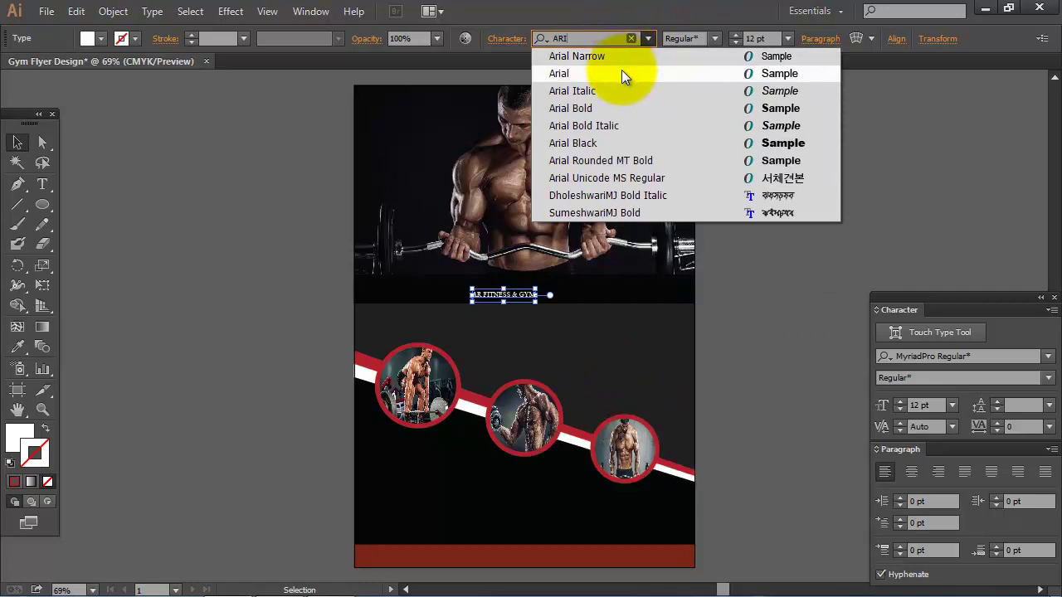
pyautogui.click(623, 72)
pyautogui.click(715, 39)
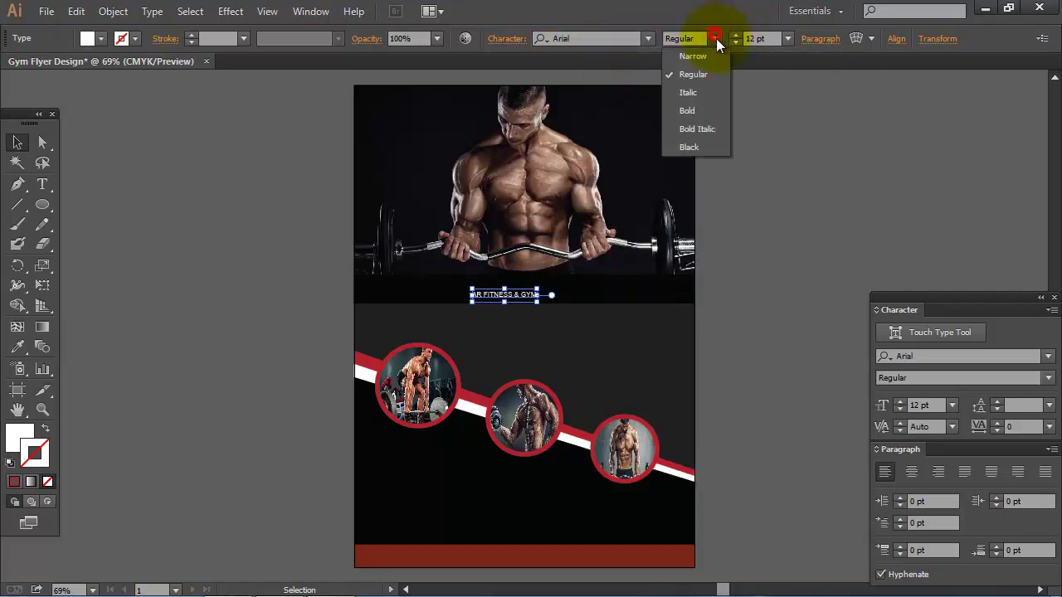
pyautogui.click(701, 110)
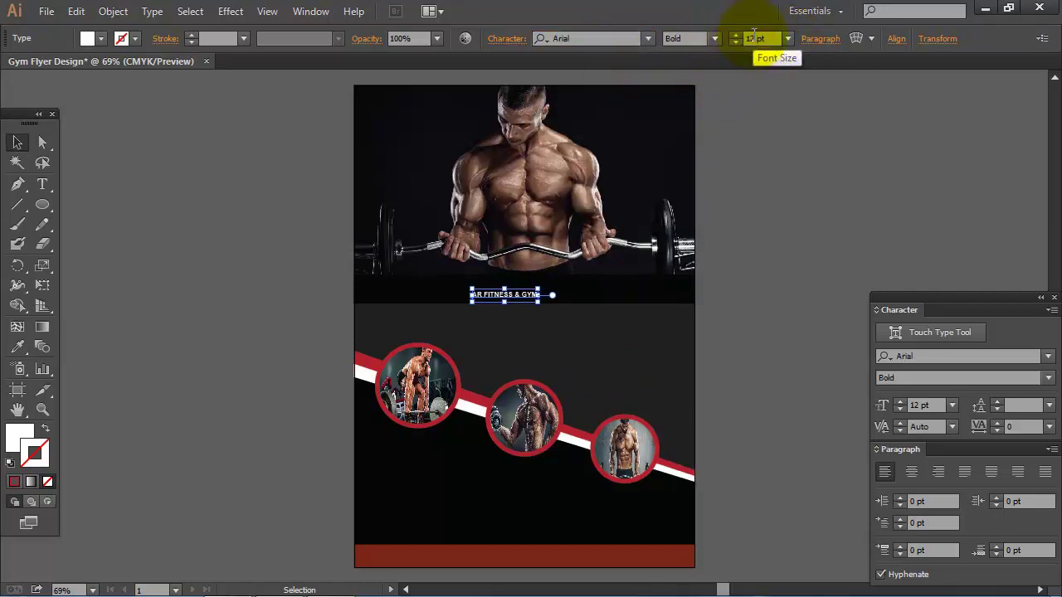
pyautogui.click(751, 38)
pyautogui.write('27')
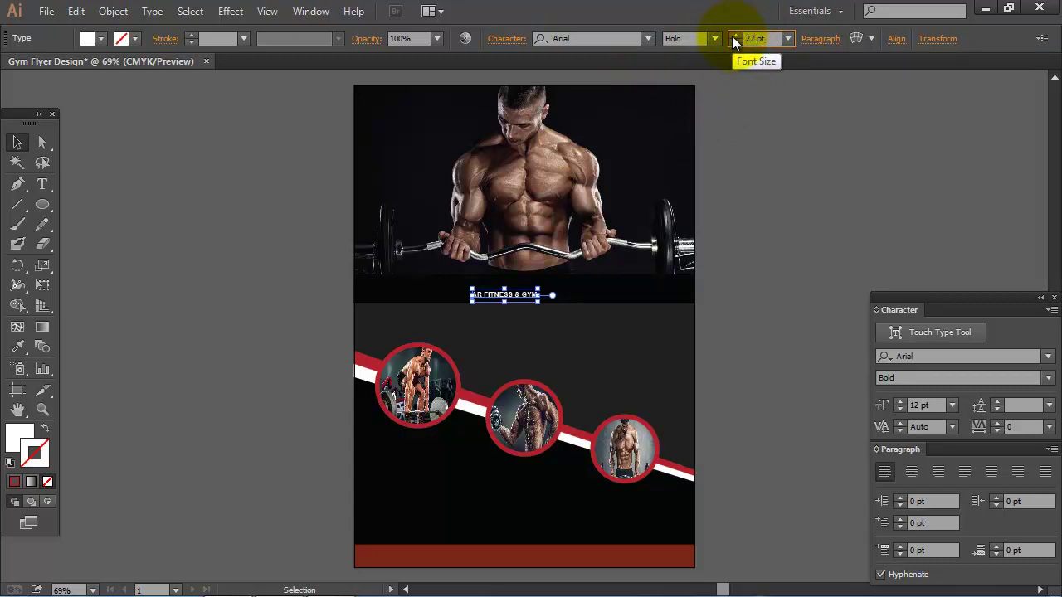
pyautogui.press('Return')
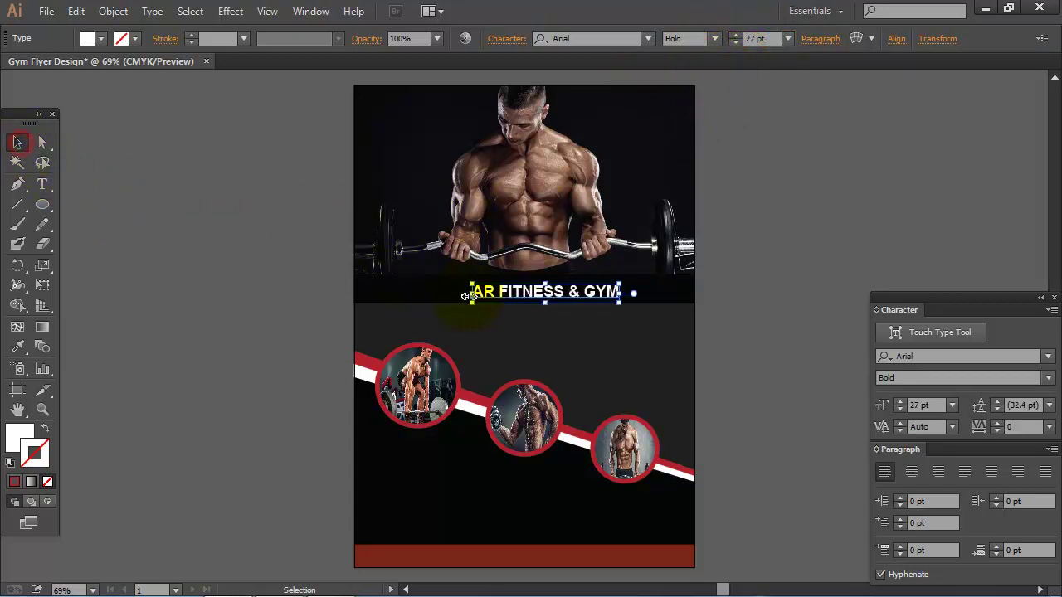
pyautogui.moveTo(466, 296); pyautogui.dragTo(457, 297)
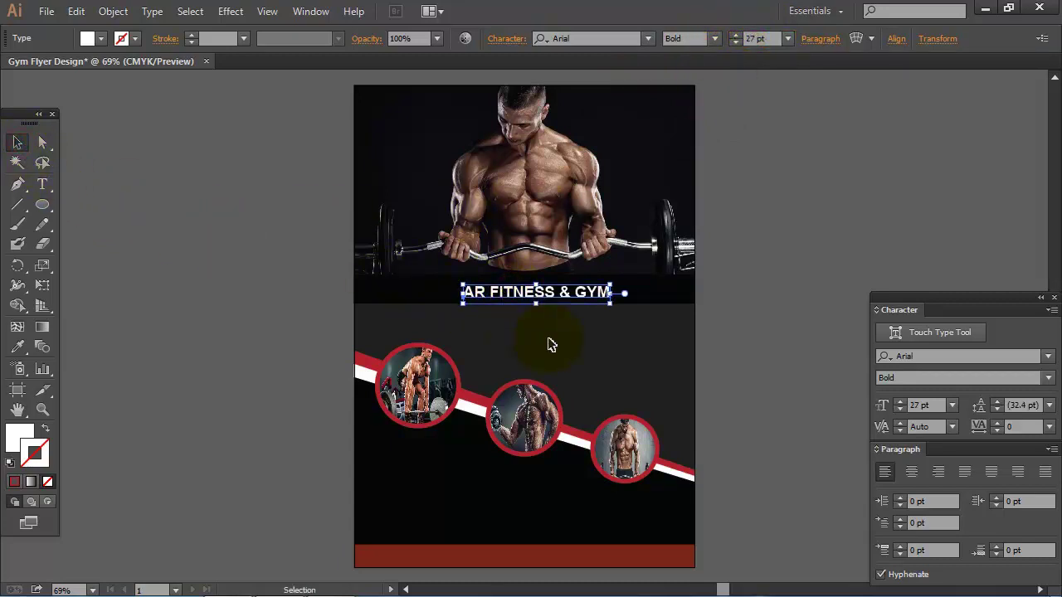
pyautogui.press('Left')
pyautogui.press('Left')
pyautogui.press('Left')
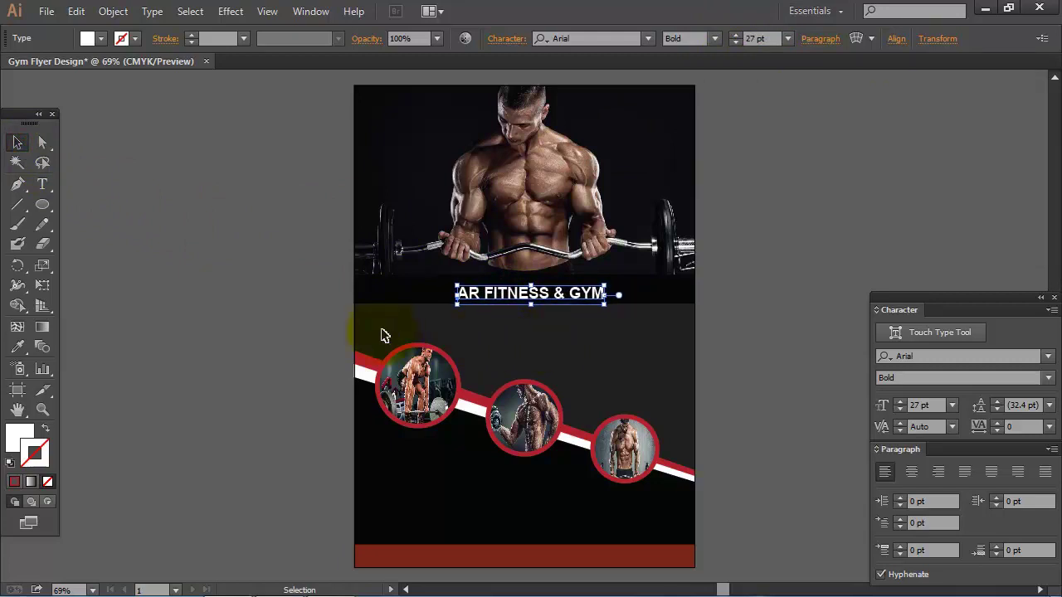
pyautogui.click(305, 312)
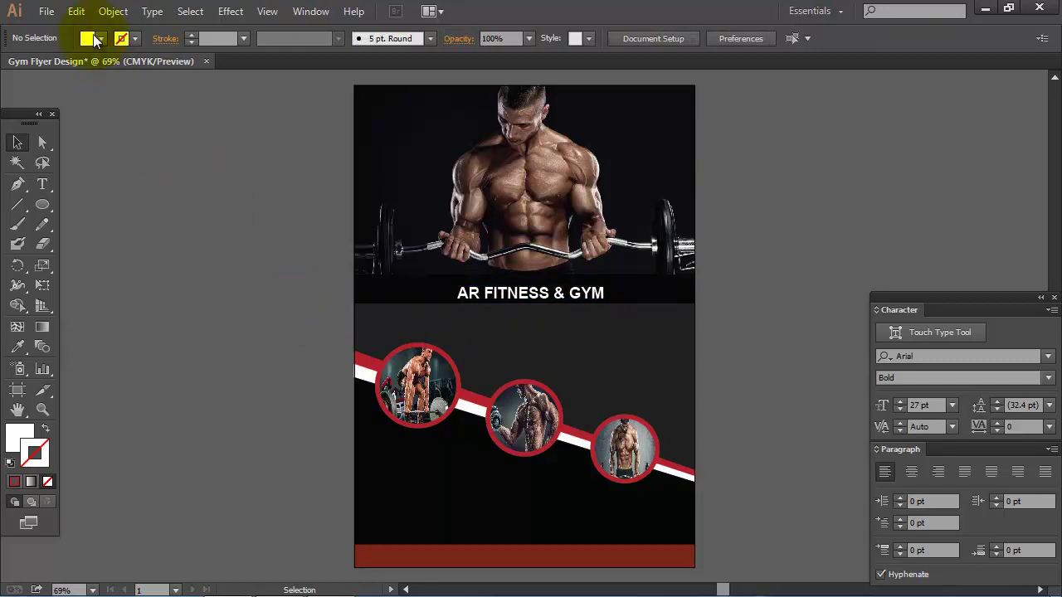
# Step: Unlock all artwork, then lock only the background rectangle
pyautogui.click(113, 11)
pyautogui.click(157, 131)
pyautogui.click(266, 292)
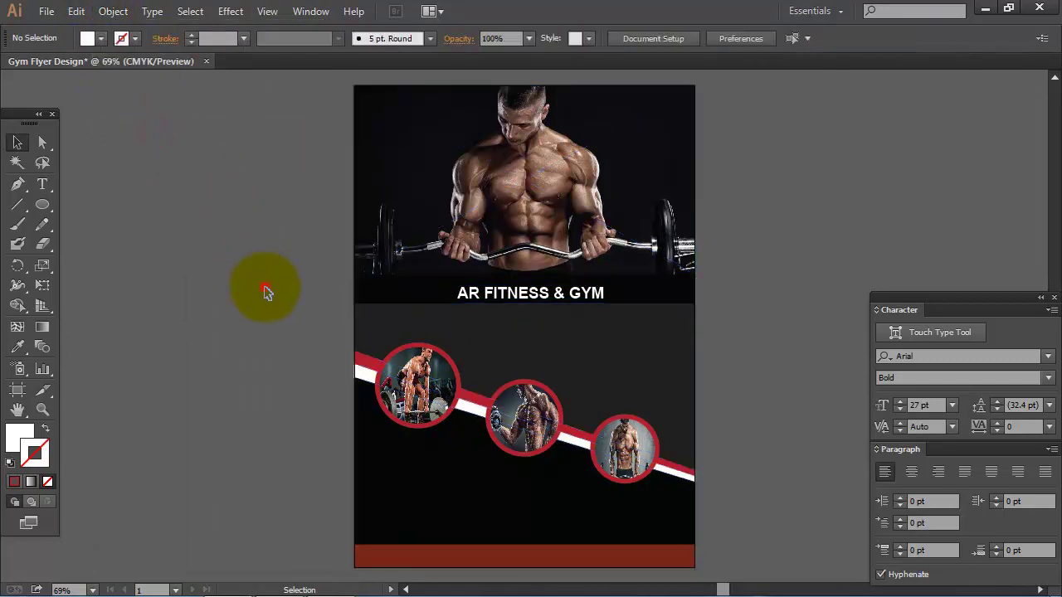
pyautogui.click(512, 329)
pyautogui.click(114, 11)
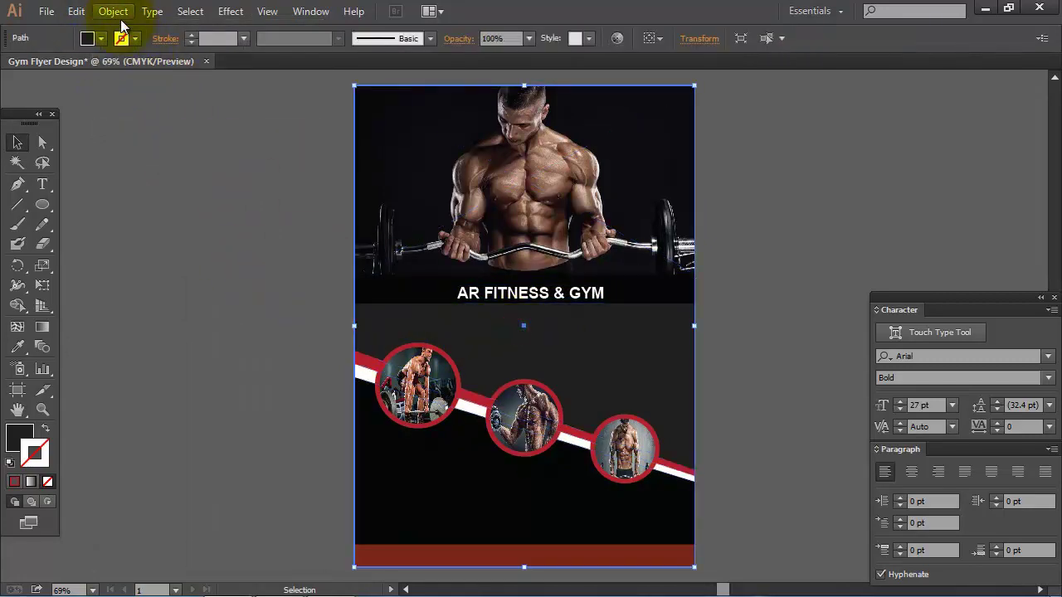
pyautogui.moveTo(160, 110)
pyautogui.click(335, 112)
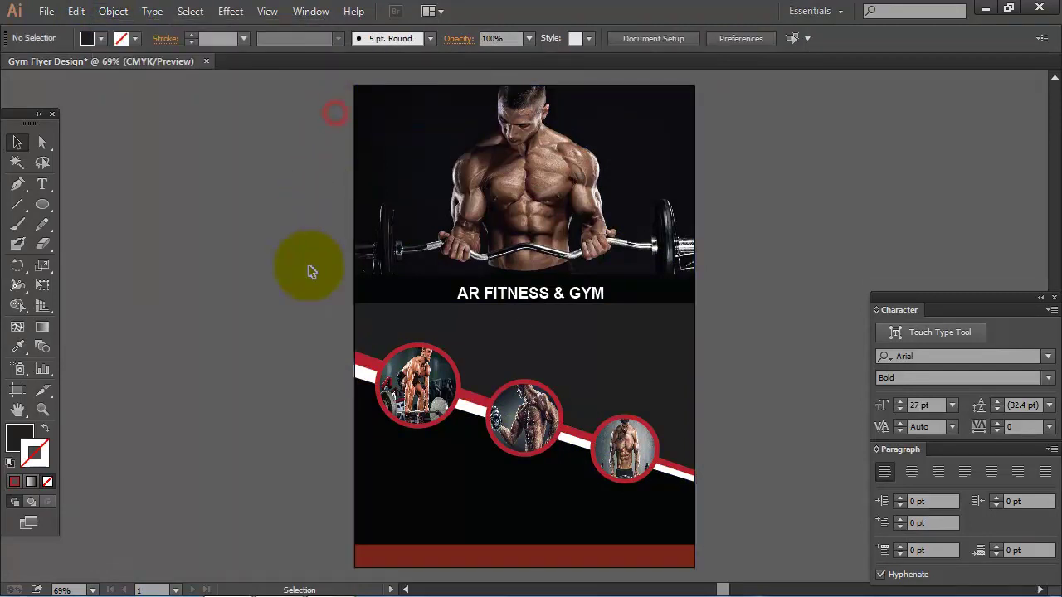
# Step: Vertically centre-align the headline bar with the top photo
pyautogui.moveTo(339, 287)
pyautogui.mouseDown()
pyautogui.moveTo(446, 295)
pyautogui.moveTo(434, 166)
pyautogui.mouseUp()
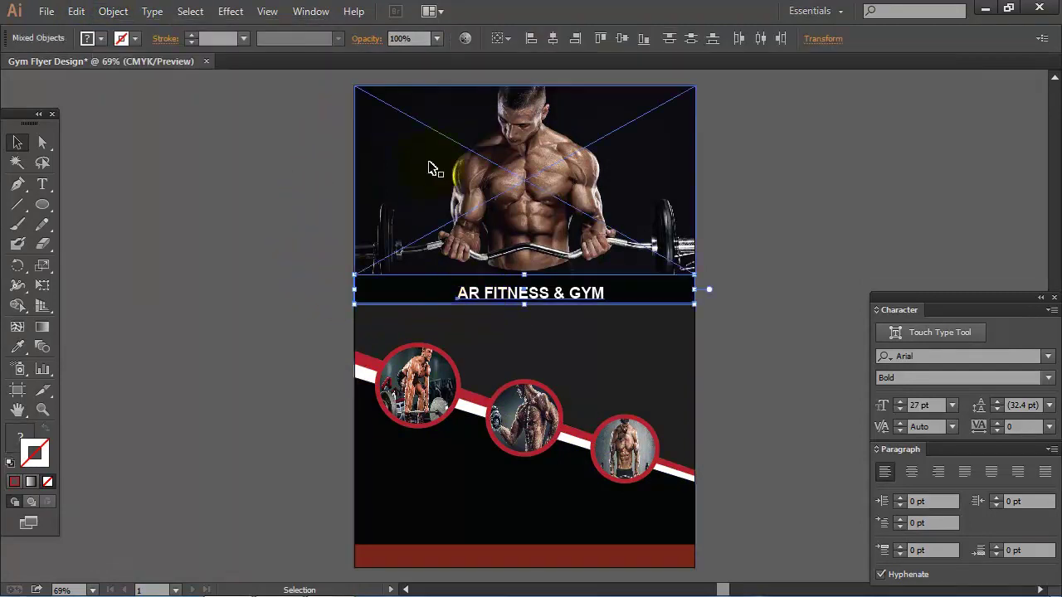
pyautogui.click(311, 11)
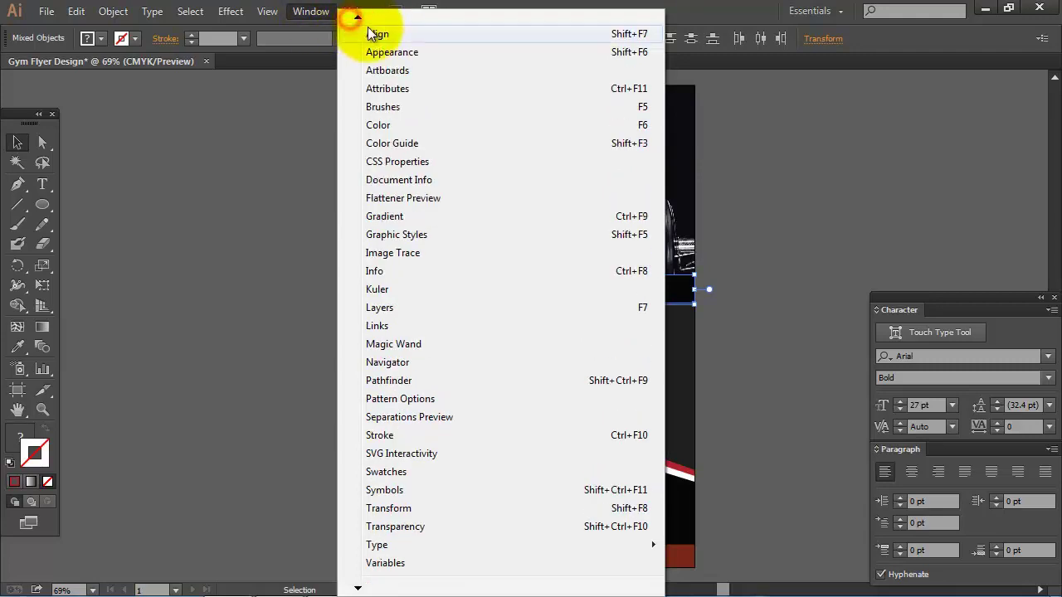
pyautogui.click(373, 33)
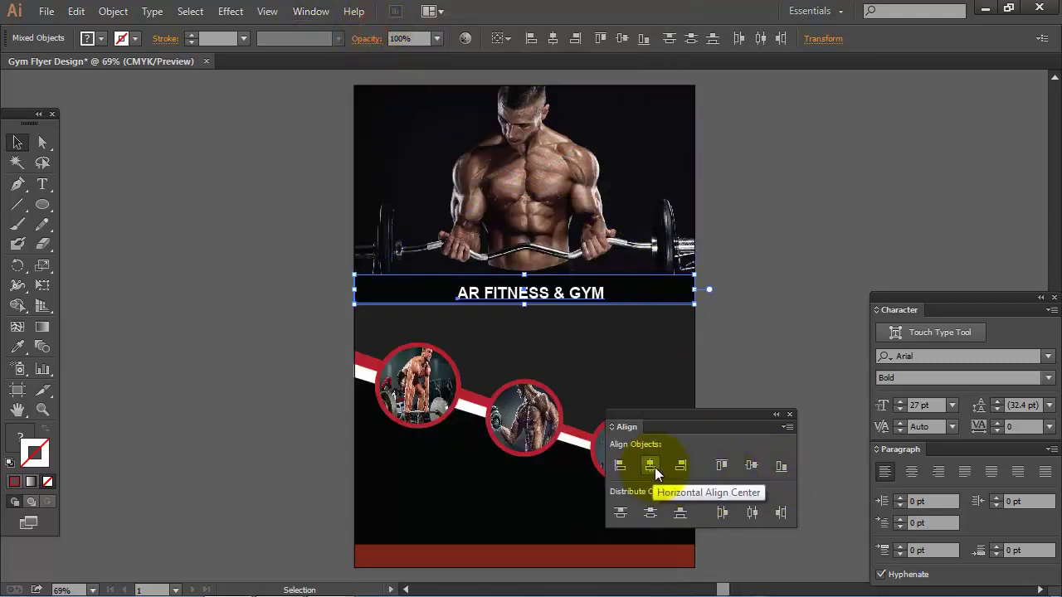
pyautogui.click(750, 467)
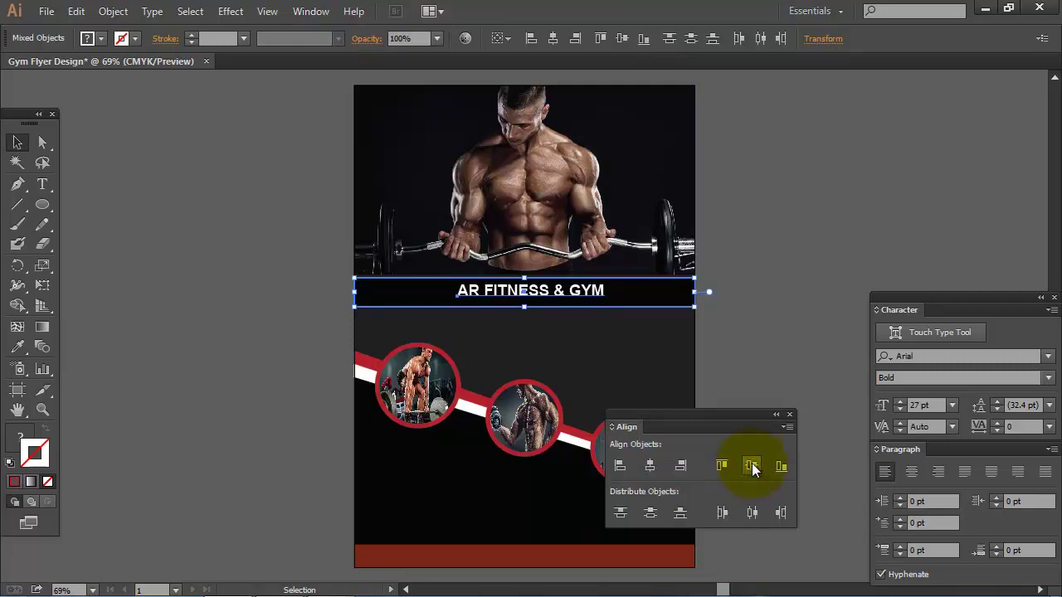
pyautogui.click(789, 414)
pyautogui.click(749, 360)
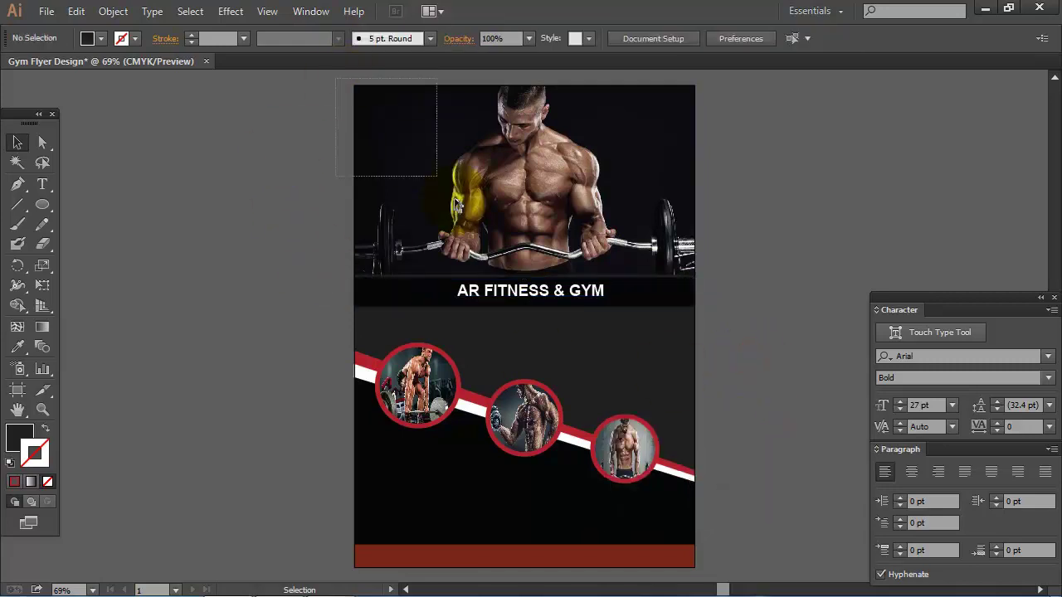
# Step: Lock all the flyer artwork
pyautogui.moveTo(438, 177); pyautogui.dragTo(711, 576)
pyautogui.click(98, 12)
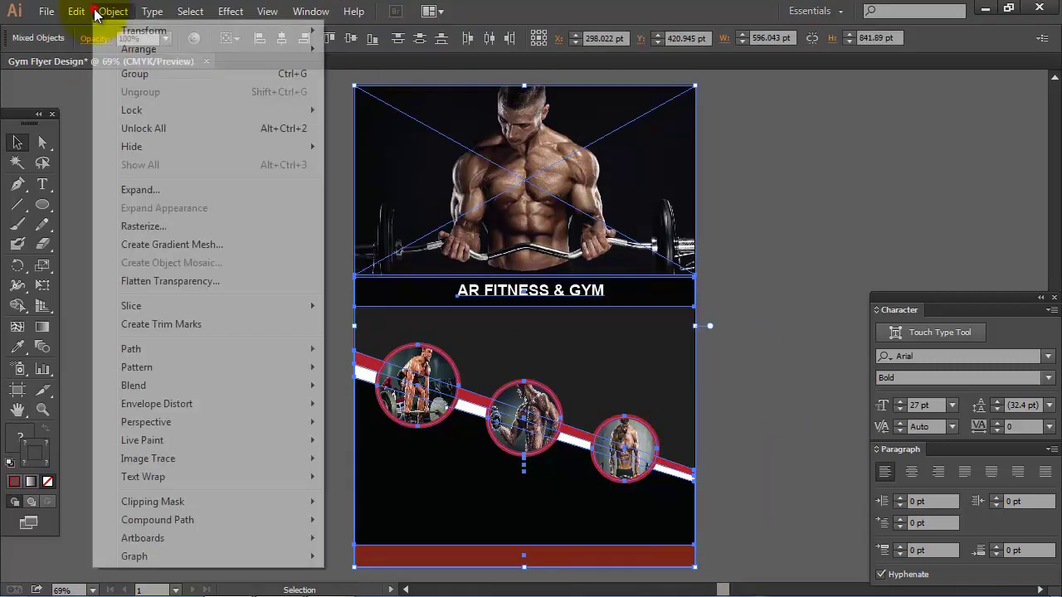
pyautogui.moveTo(132, 110)
pyautogui.click(340, 109)
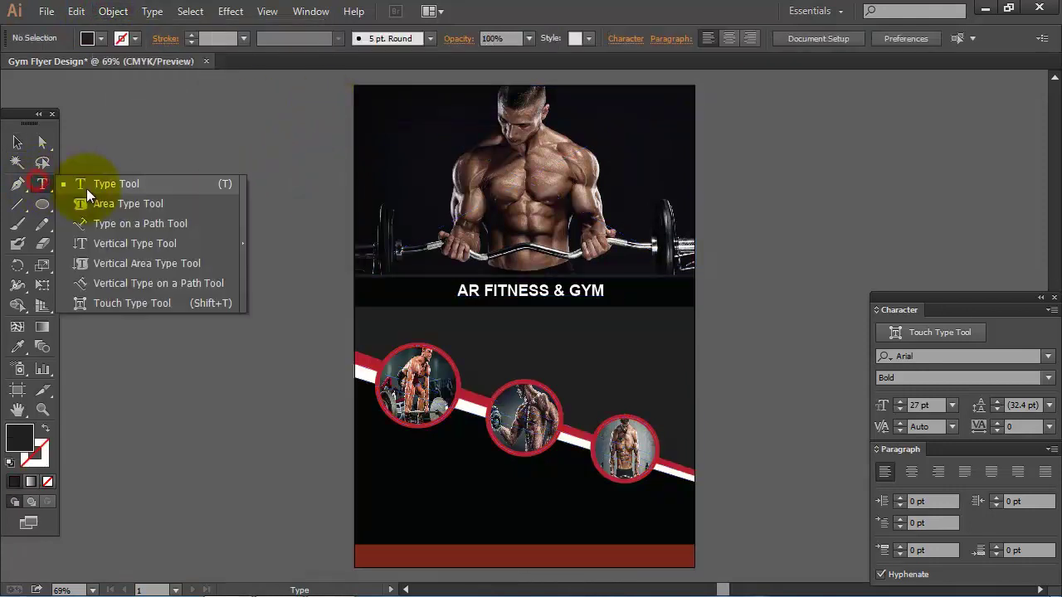
# Step: Add the YOUR FITNESS PARTNER tagline in white
pyautogui.moveTo(39, 187); pyautogui.dragTo(91, 182)
pyautogui.click(511, 344)
pyautogui.write('YOUR FITNESS PARTNER')
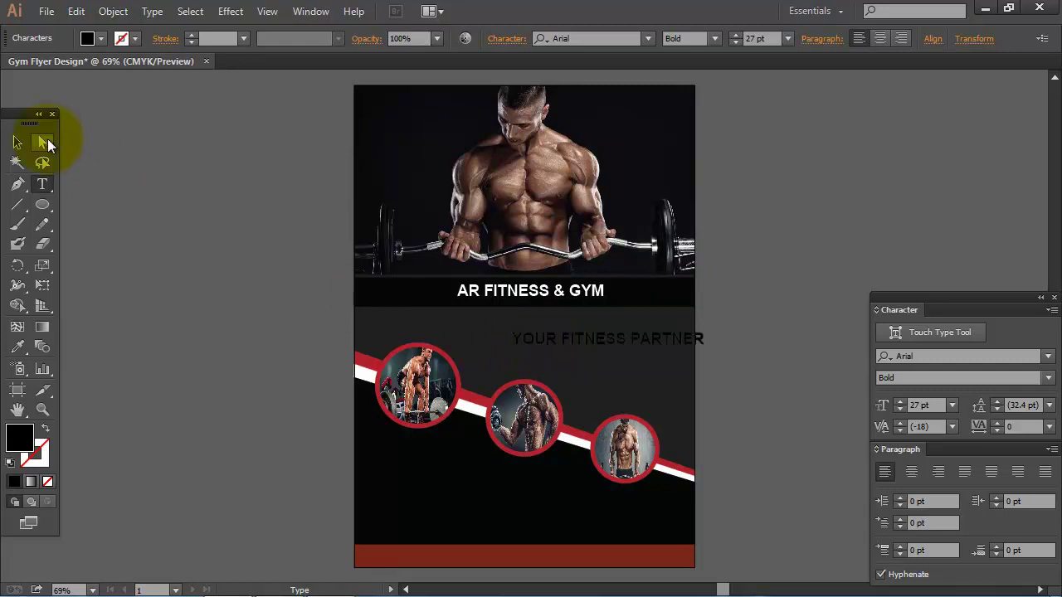
pyautogui.click(43, 143)
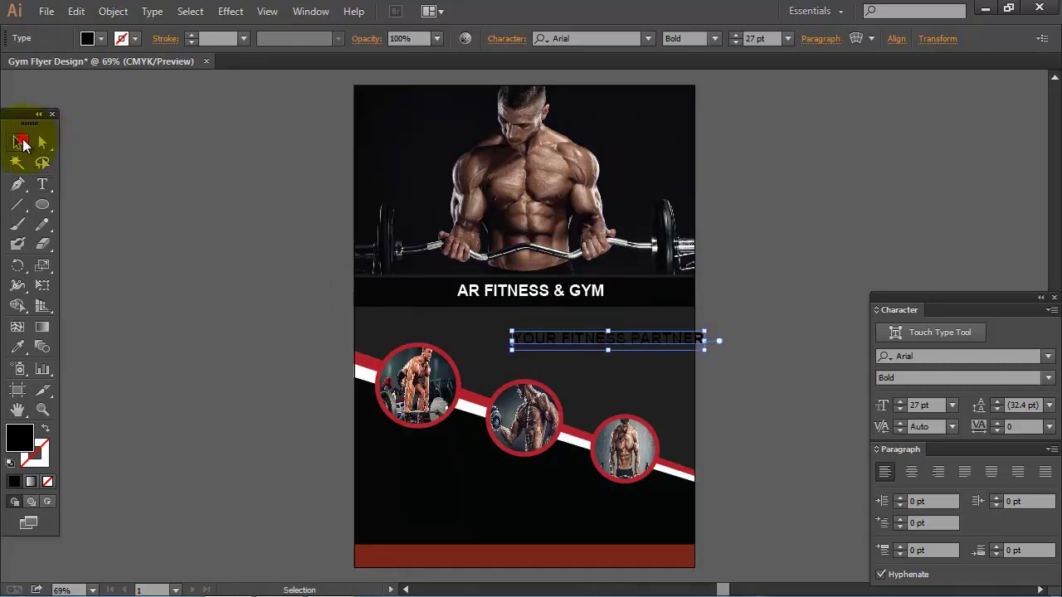
pyautogui.click(100, 38)
pyautogui.click(35, 70)
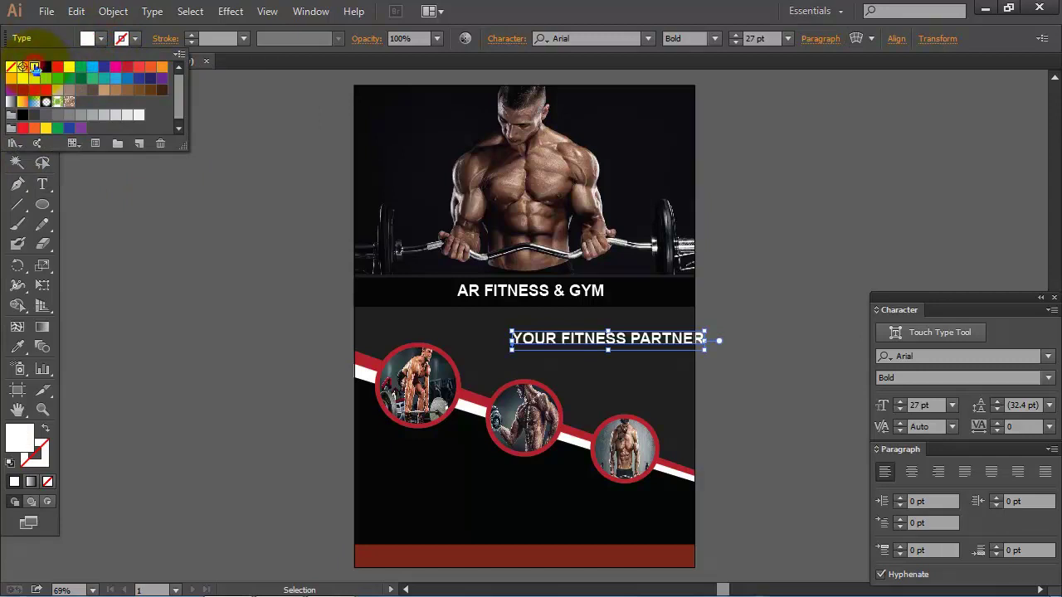
pyautogui.click(101, 40)
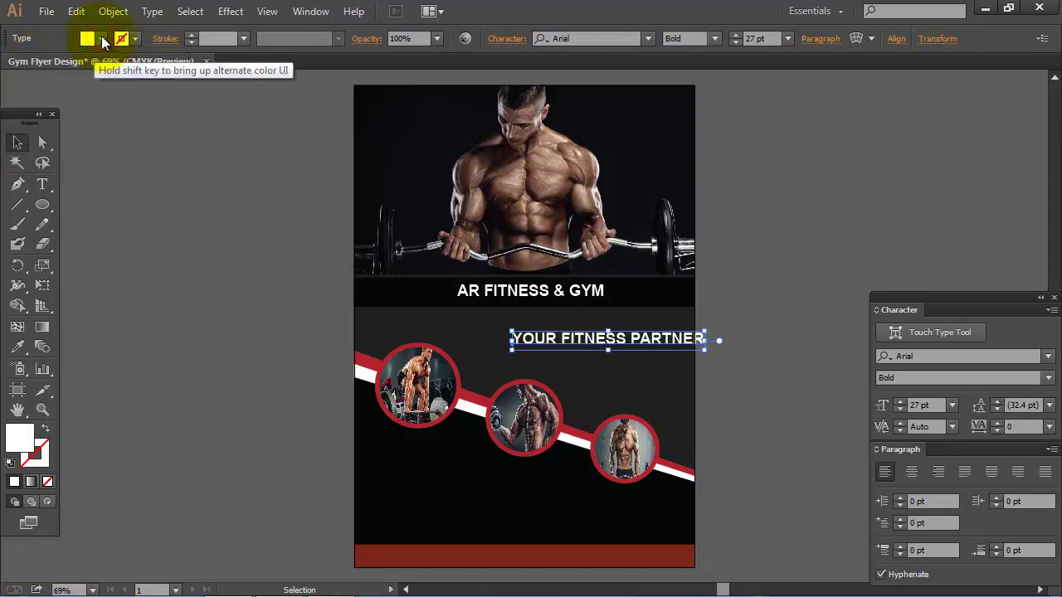
# Step: Set the tagline to Impact 20 pt and move it up to the right side
pyautogui.click(581, 38)
pyautogui.write('IM')
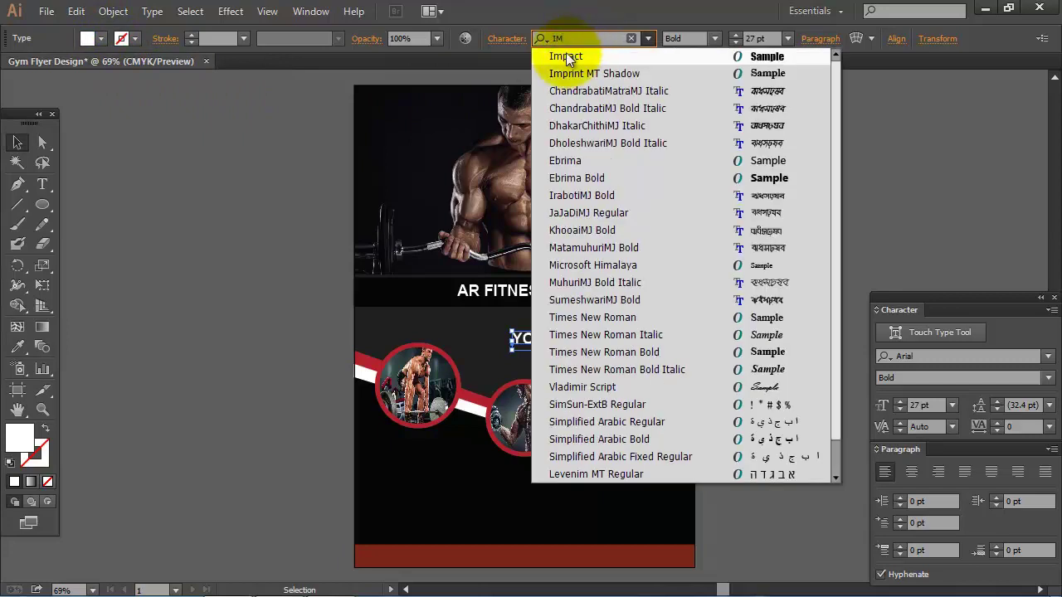
pyautogui.click(570, 55)
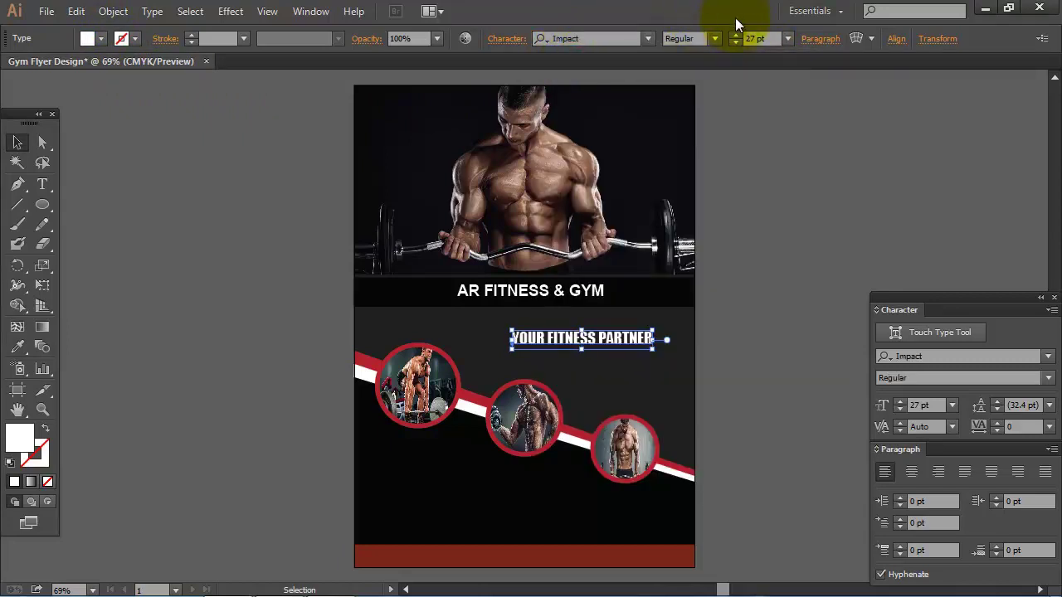
pyautogui.write('20')
pyautogui.press('Return')
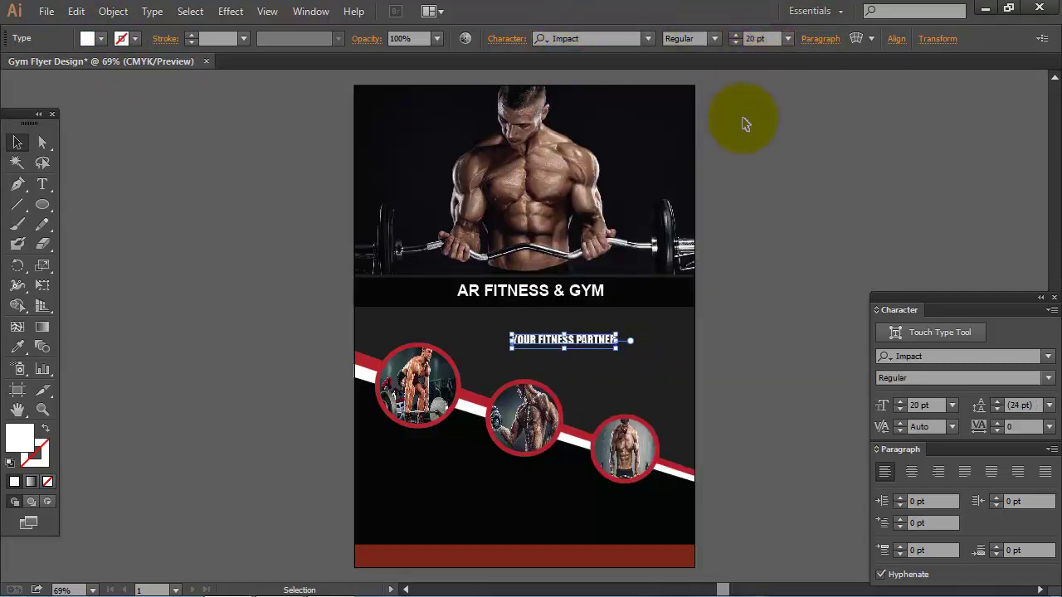
pyautogui.moveTo(595, 342); pyautogui.dragTo(662, 328)
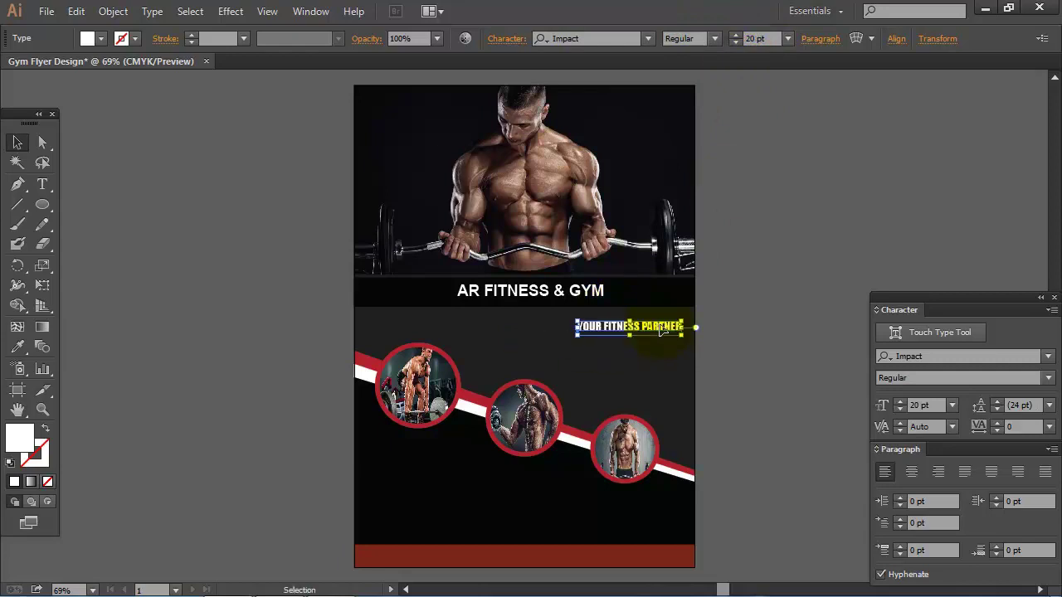
pyautogui.click(645, 360)
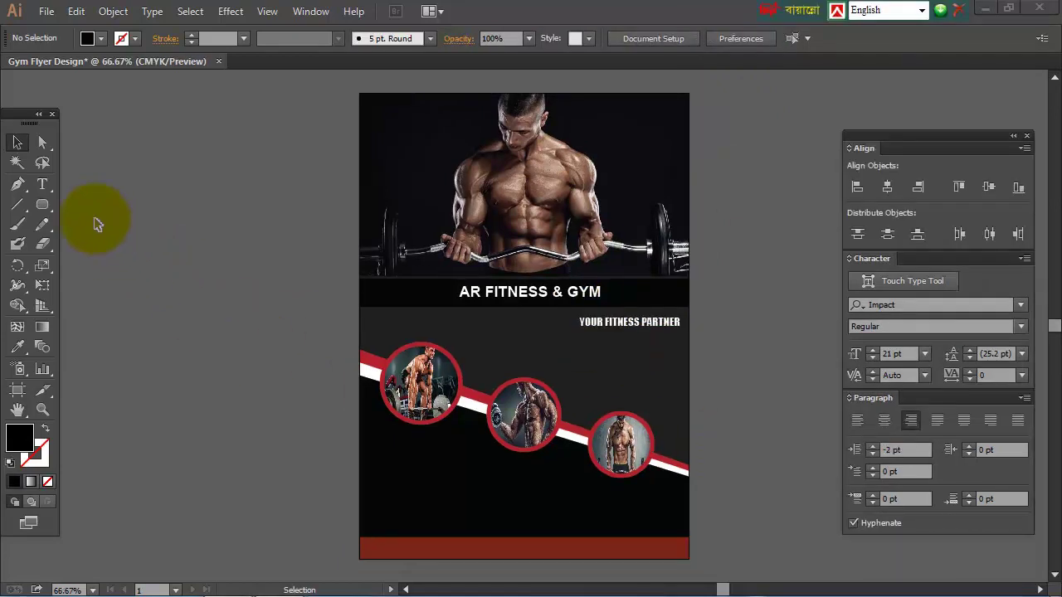
# Step: Paste the body text paragraph, right-align it with the tagline, and nudge both down
pyautogui.click(42, 184)
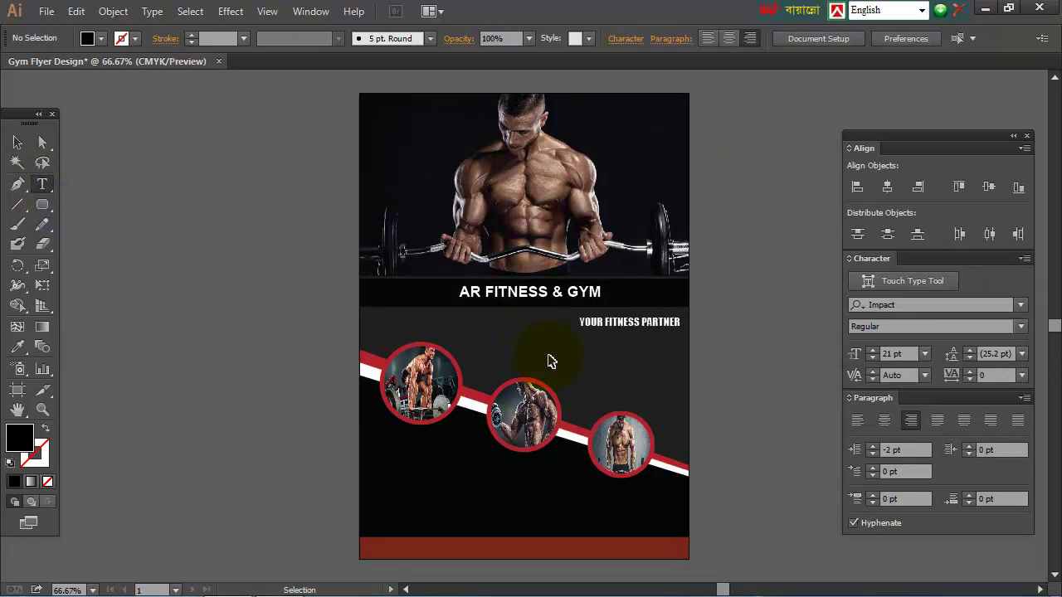
pyautogui.hotkey('ctrl', 'v')
pyautogui.press('Escape')
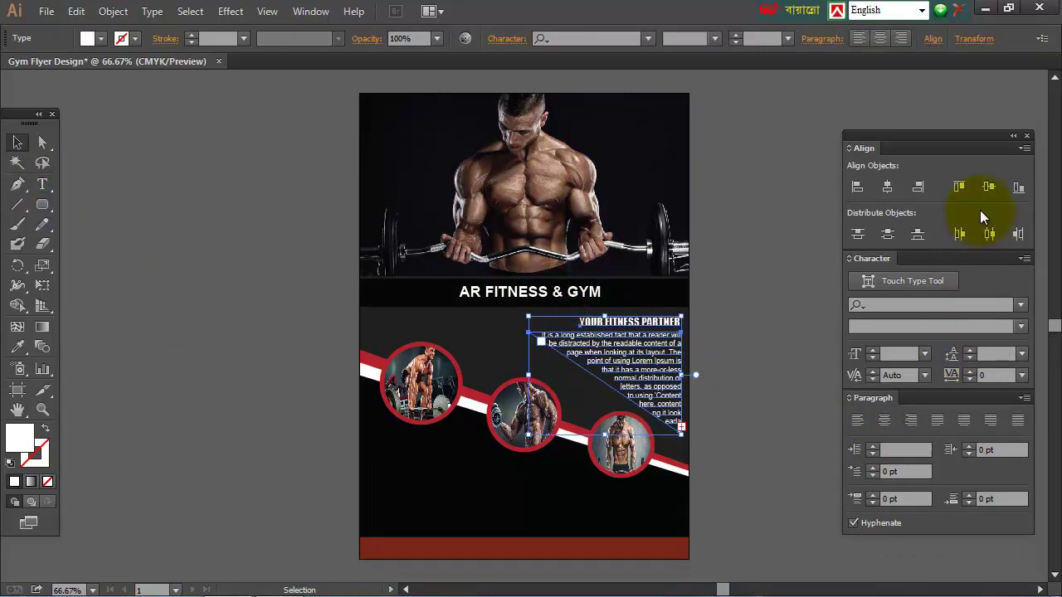
pyautogui.click(919, 187)
pyautogui.press('Down')
pyautogui.press('Down')
pyautogui.press('Down')
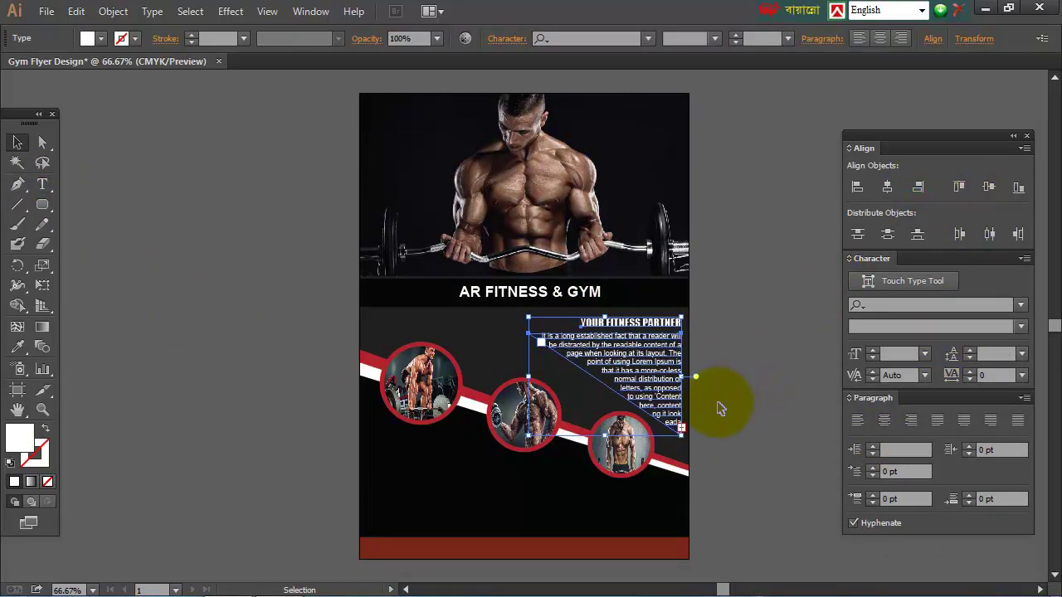
pyautogui.press('Down')
pyautogui.press('Down')
pyautogui.press('Down')
pyautogui.click(722, 403)
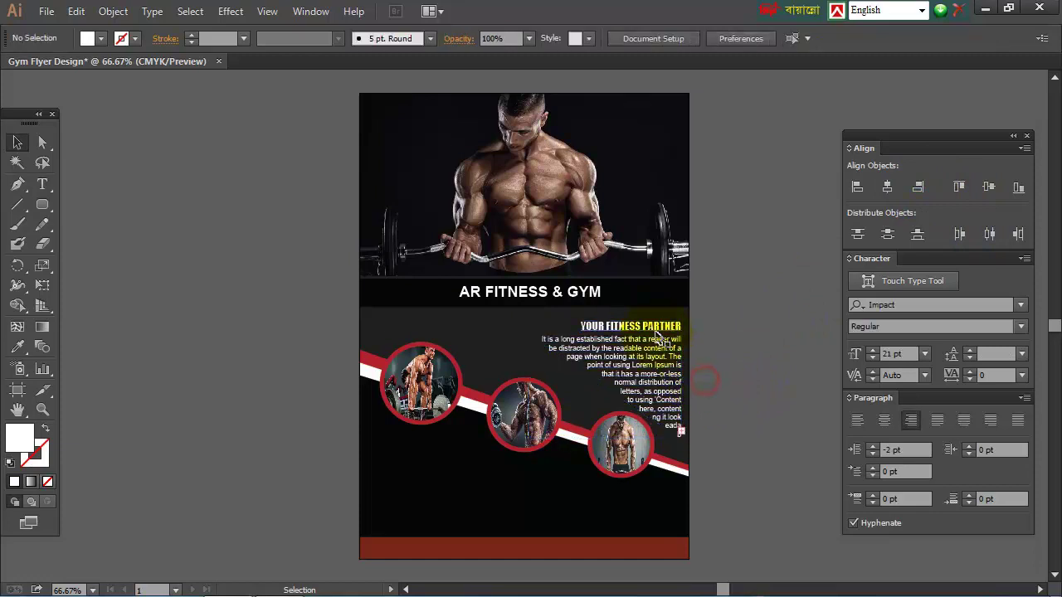
# Step: Nudge the YOUR FITNESS PARTNER tagline up two steps
pyautogui.click(672, 325)
pyautogui.press('Up')
pyautogui.press('Up')
pyautogui.press('Up')
pyautogui.press('Up')
pyautogui.press('Up')
pyautogui.press('Up')
pyautogui.press('Up')
pyautogui.press('Up')
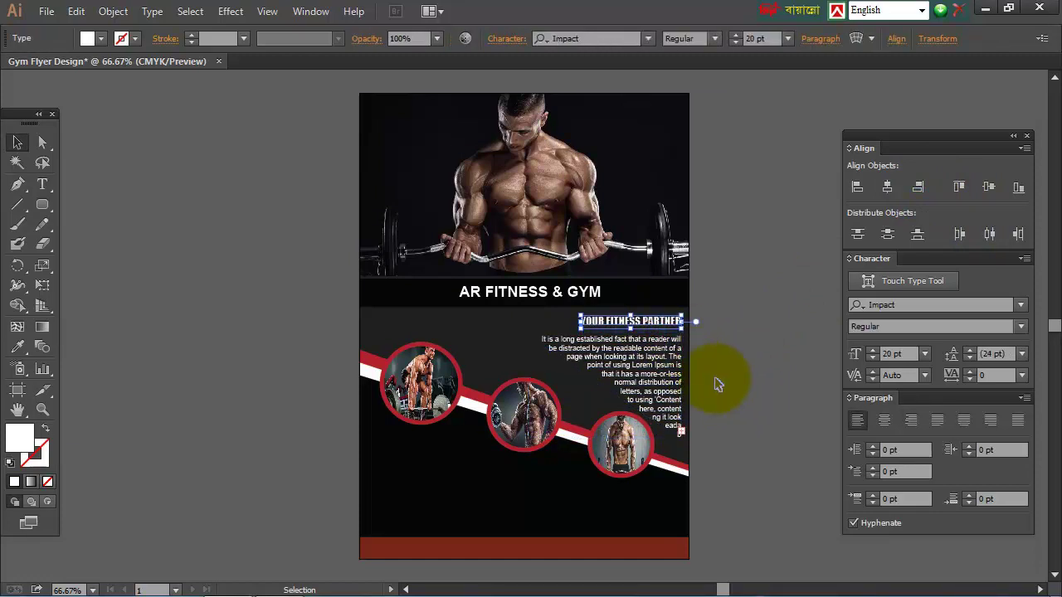
pyautogui.press('Up')
pyautogui.press('Up')
pyautogui.click(718, 383)
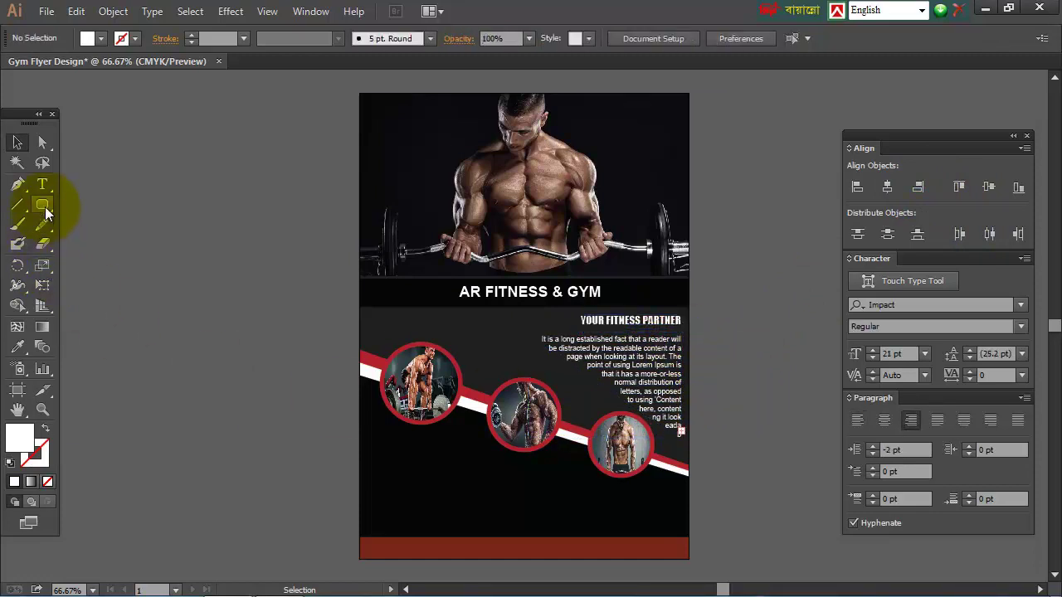
# Step: Draw a rounded-rectangle badge below the first photo circle
pyautogui.moveTo(43, 204); pyautogui.dragTo(88, 225)
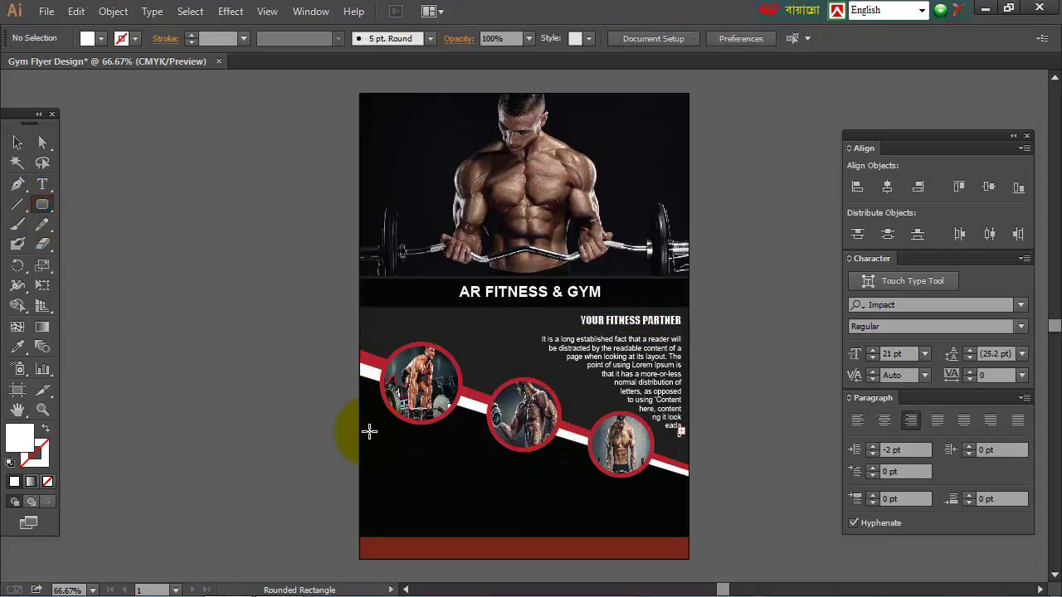
pyautogui.moveTo(369, 432); pyautogui.dragTo(422, 451)
pyautogui.click(14, 143)
pyautogui.click(227, 345)
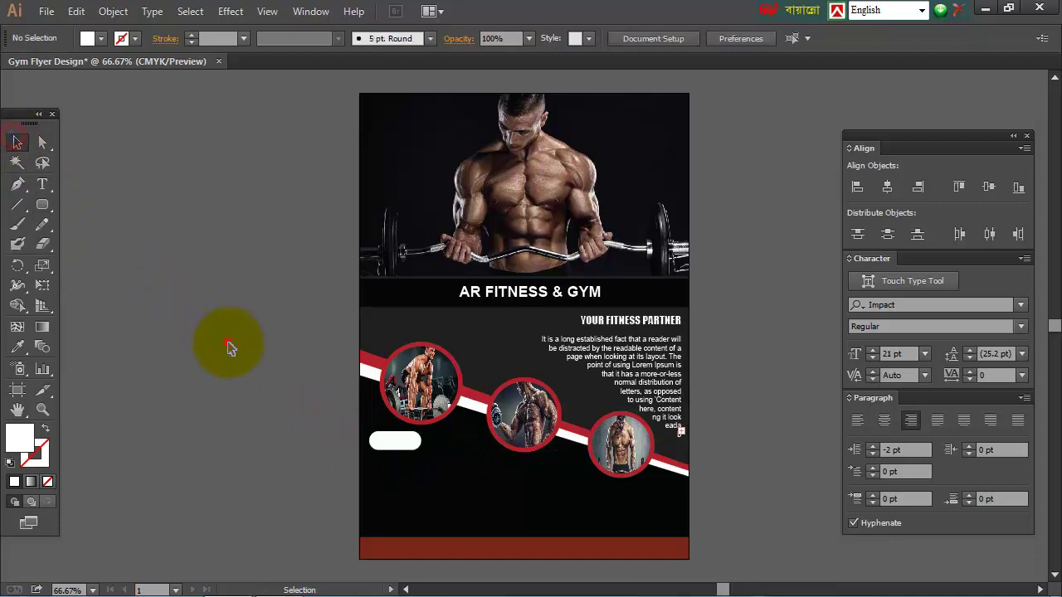
# Step: Type 50%OFF and move it onto the badge
pyautogui.moveTo(42, 183); pyautogui.dragTo(92, 180)
pyautogui.click(222, 427)
pyautogui.write('50%OFF')
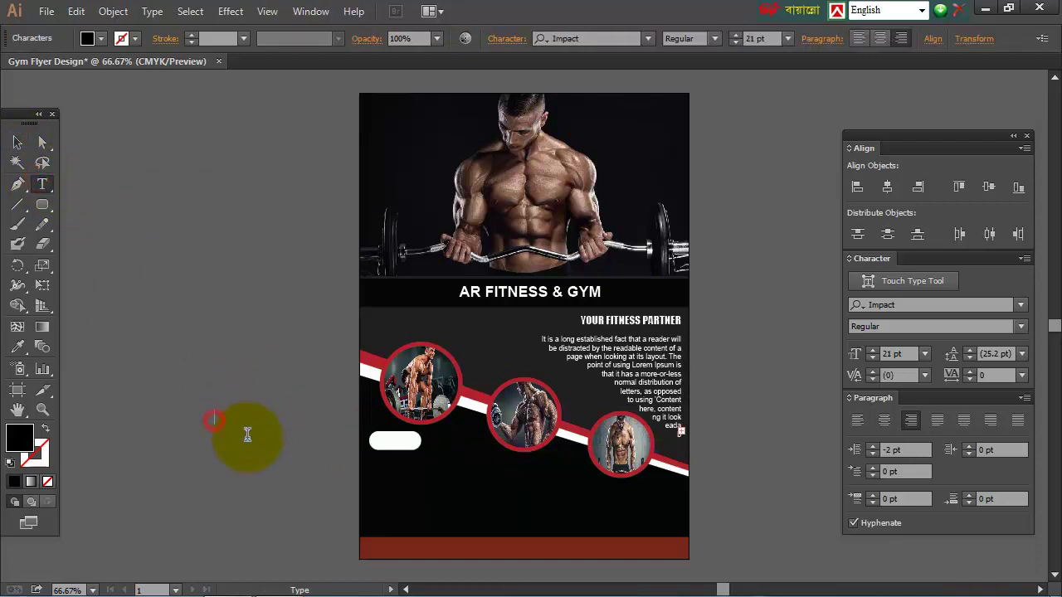
pyautogui.press('Escape')
pyautogui.moveTo(192, 418); pyautogui.dragTo(399, 446)
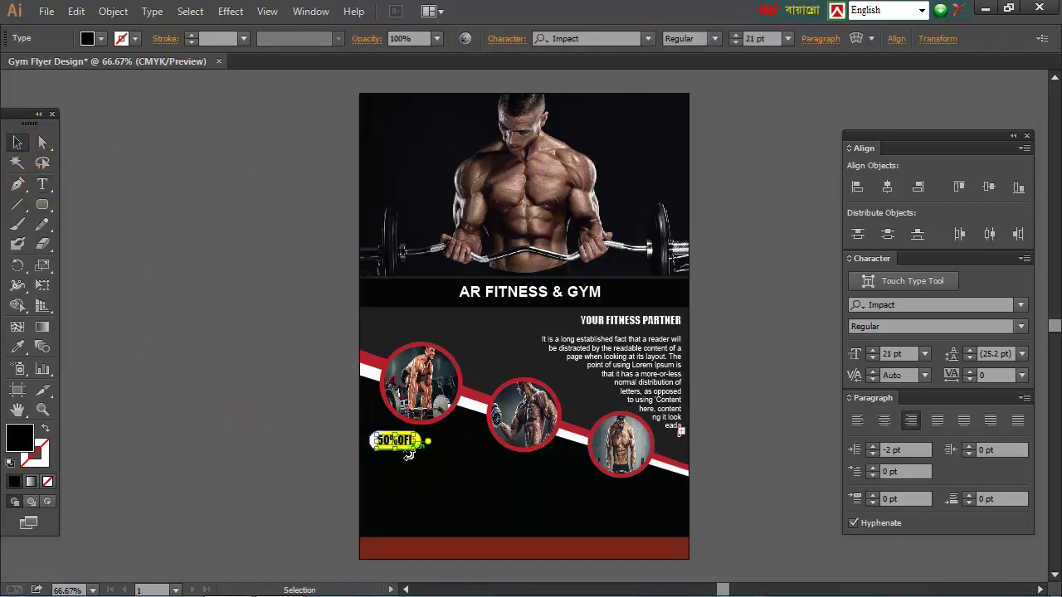
pyautogui.click(329, 459)
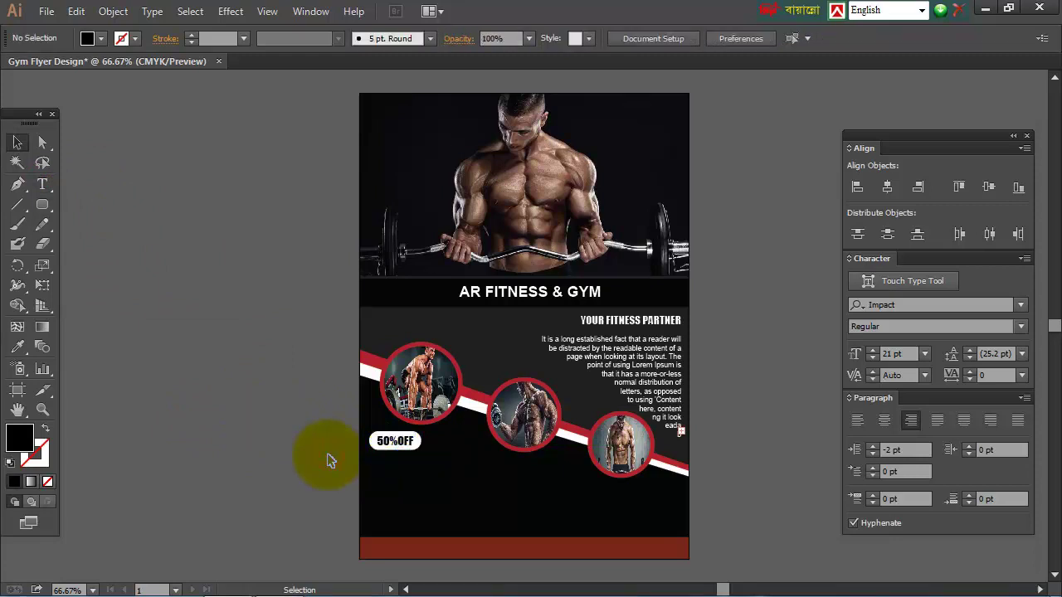
pyautogui.click(42, 184)
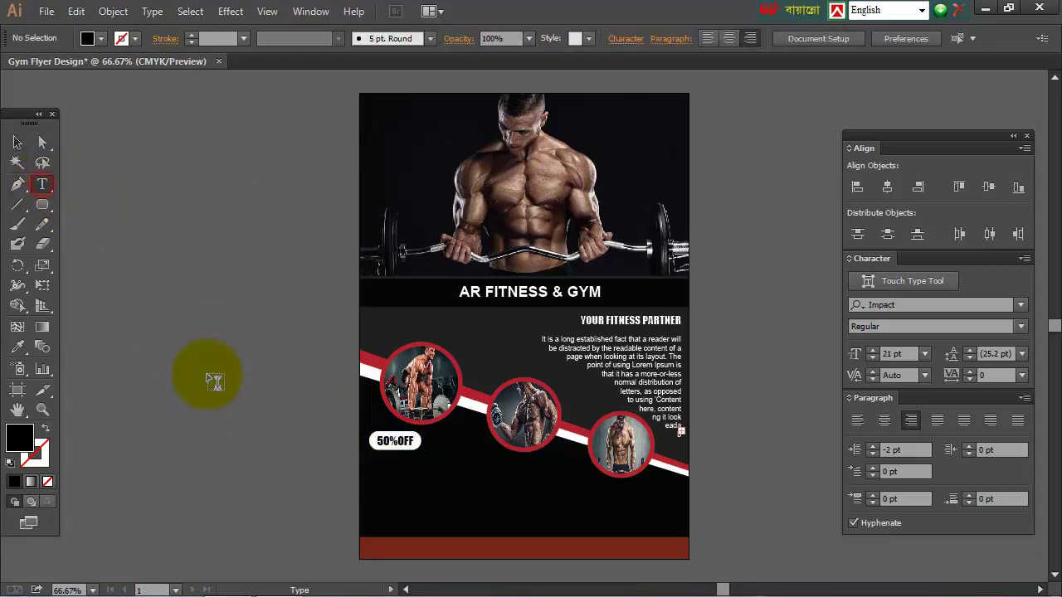
# Step: Add a white WHAT WE OFFER heading just below the badge
pyautogui.click(407, 493)
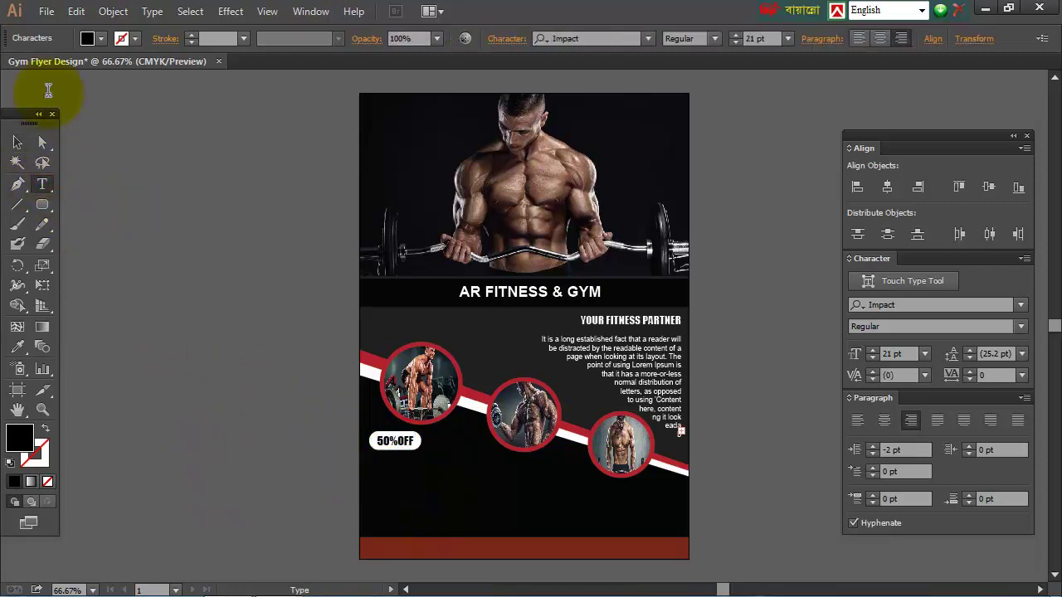
pyautogui.click(100, 41)
pyautogui.click(34, 67)
pyautogui.write('WHAT WE OFFER')
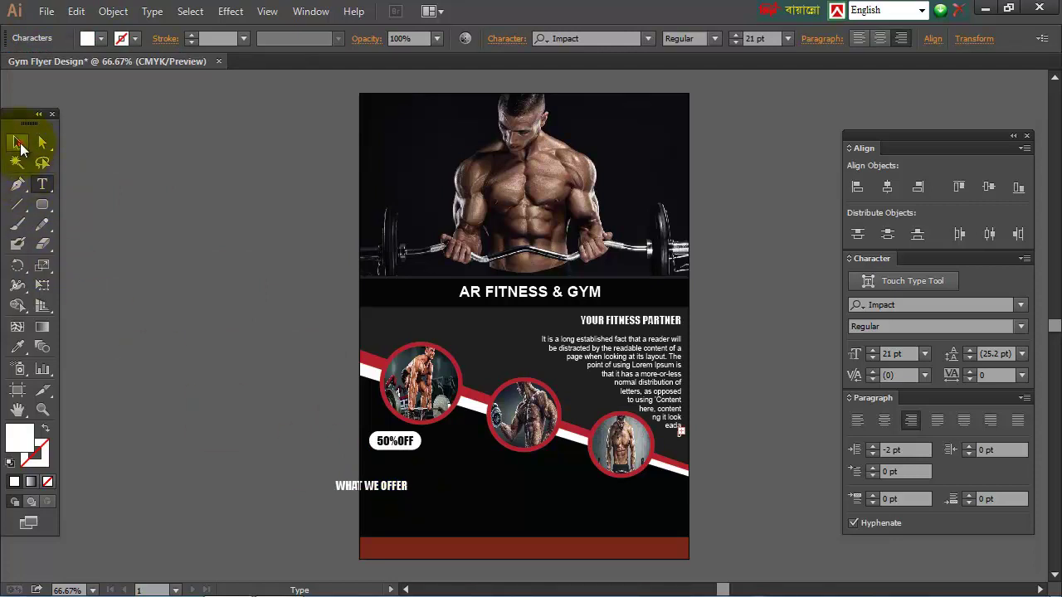
pyautogui.click(18, 142)
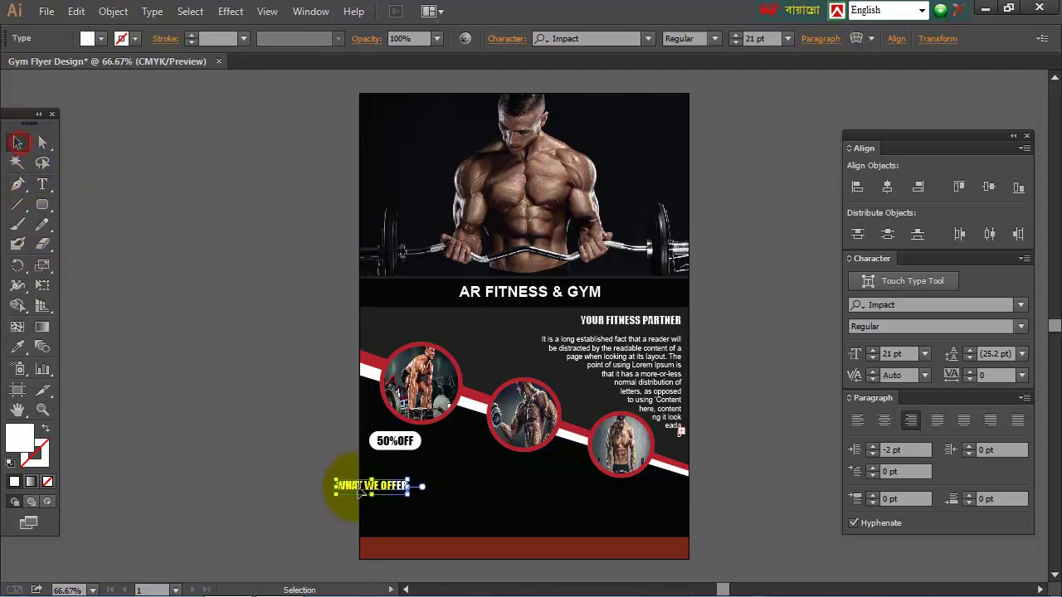
pyautogui.moveTo(390, 487); pyautogui.dragTo(423, 471)
pyautogui.click(315, 488)
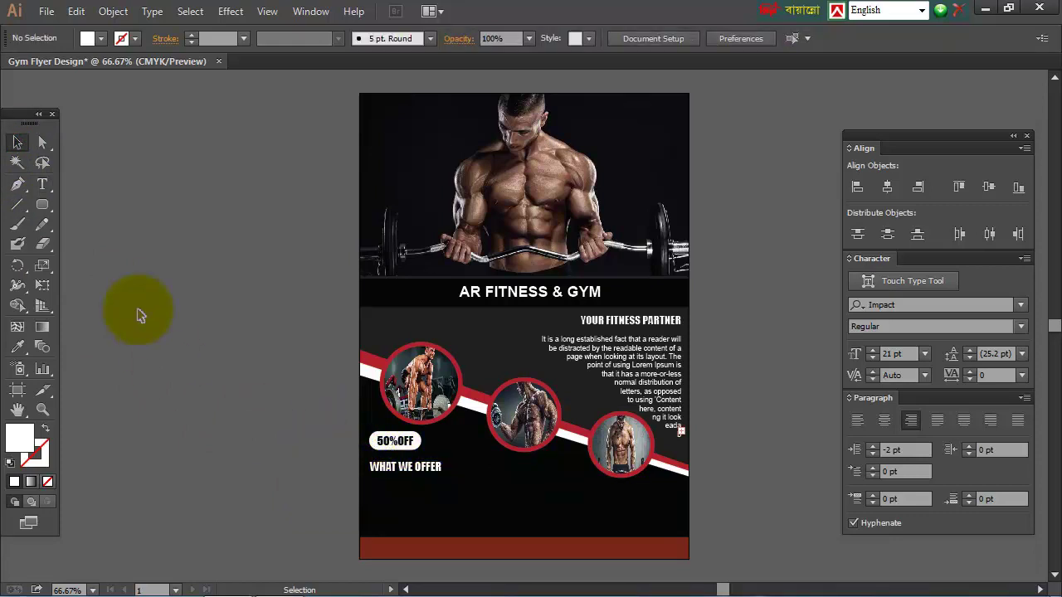
# Step: Draw a small bullet dot below the heading
pyautogui.moveTo(42, 204); pyautogui.dragTo(94, 239)
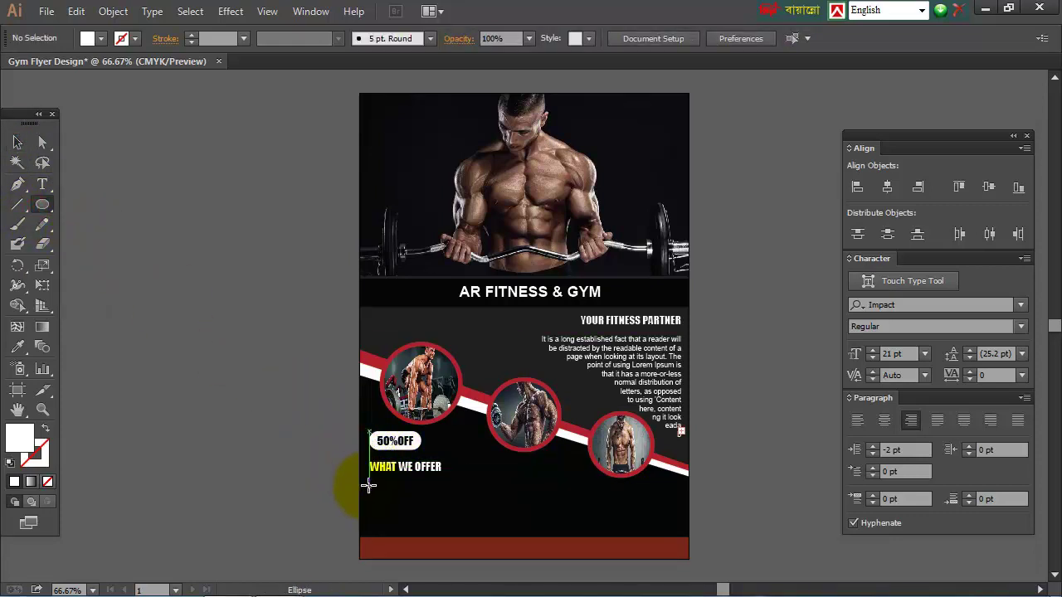
pyautogui.moveTo(360, 479); pyautogui.dragTo(379, 494)
pyautogui.click(17, 142)
pyautogui.click(296, 441)
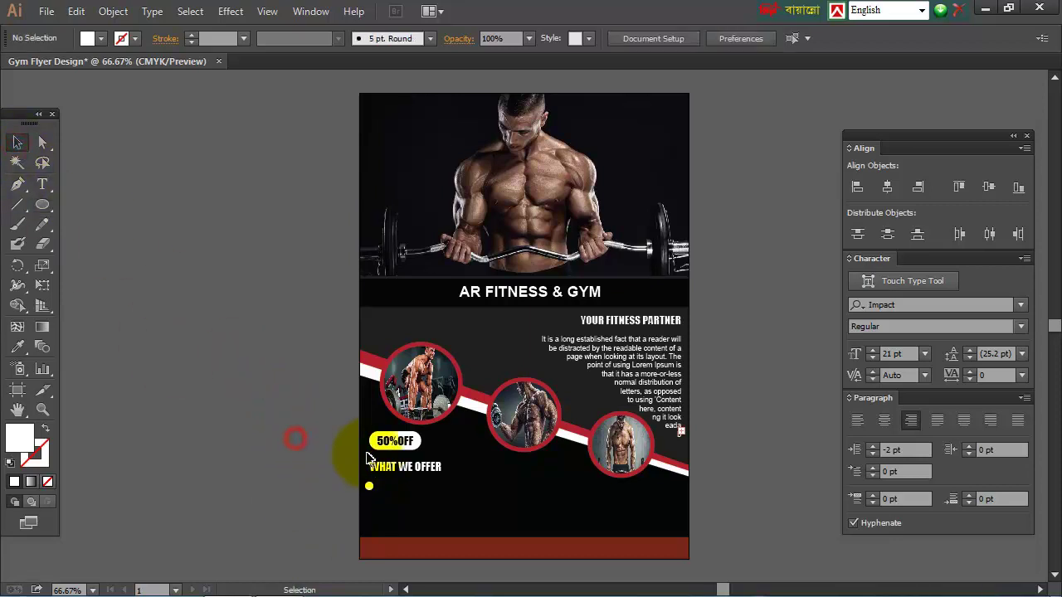
# Step: Group the 50%OFF badge and left-align it with the heading, nudging both into place
pyautogui.rightClick(389, 438)
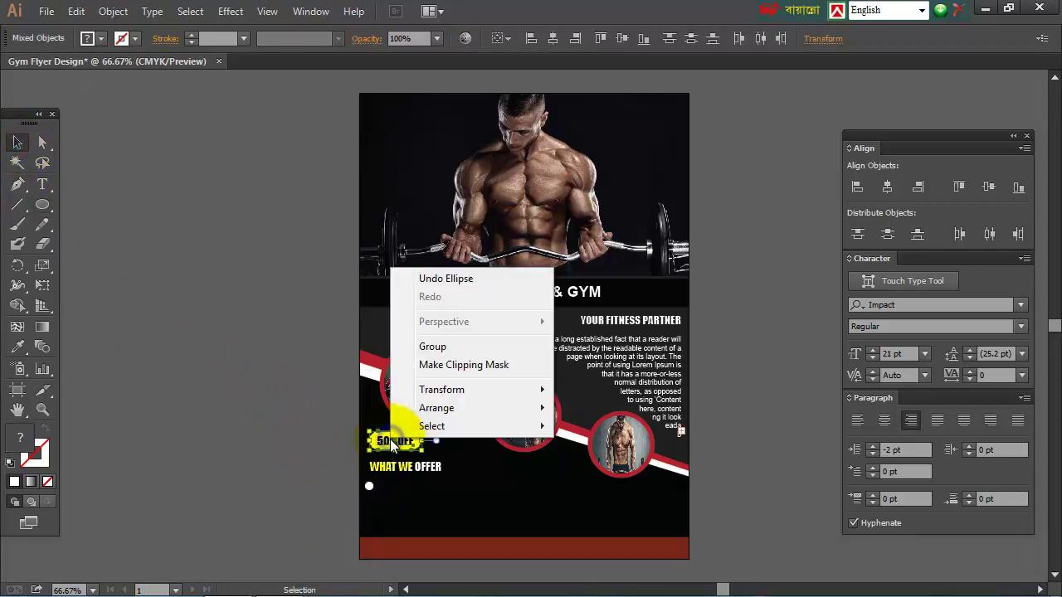
pyautogui.click(432, 347)
pyautogui.click(332, 448)
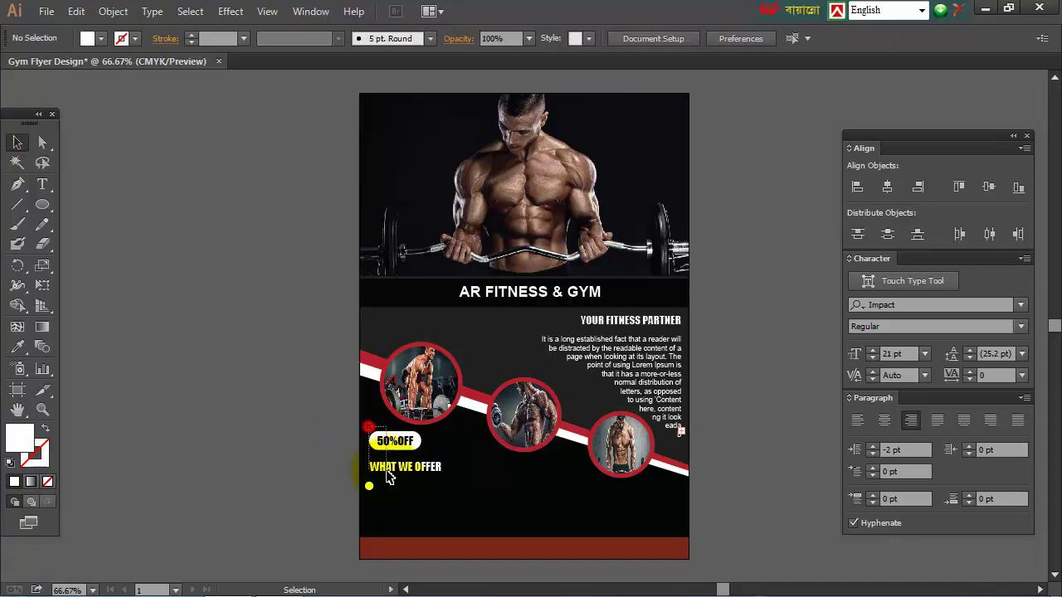
pyautogui.moveTo(390, 494); pyautogui.dragTo(362, 419)
pyautogui.click(857, 187)
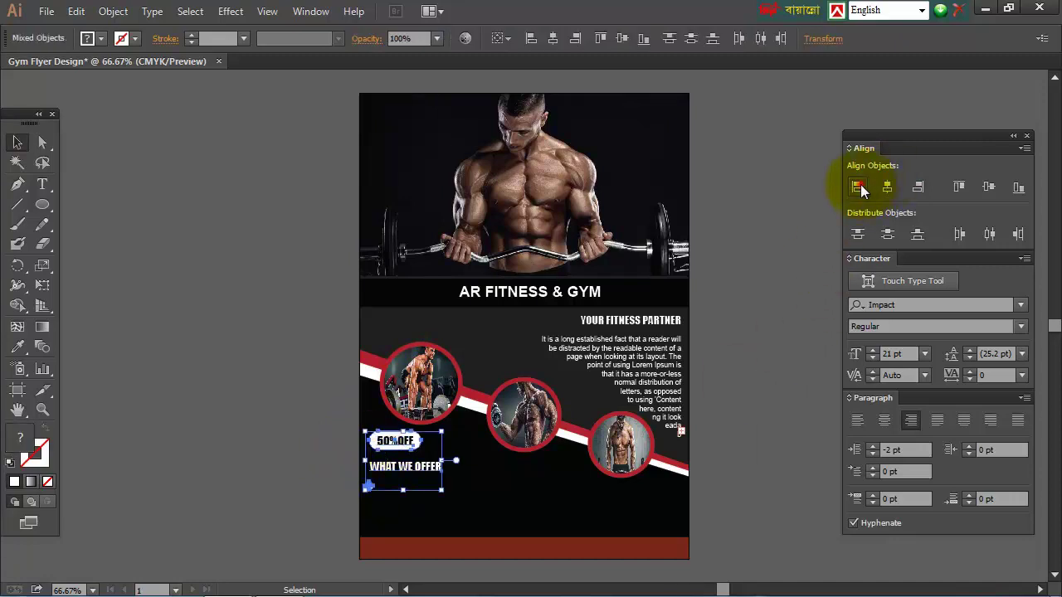
pyautogui.press('Right')
pyautogui.press('Right')
pyautogui.press('Right')
pyautogui.press('Down')
pyautogui.press('Down')
pyautogui.press('Down')
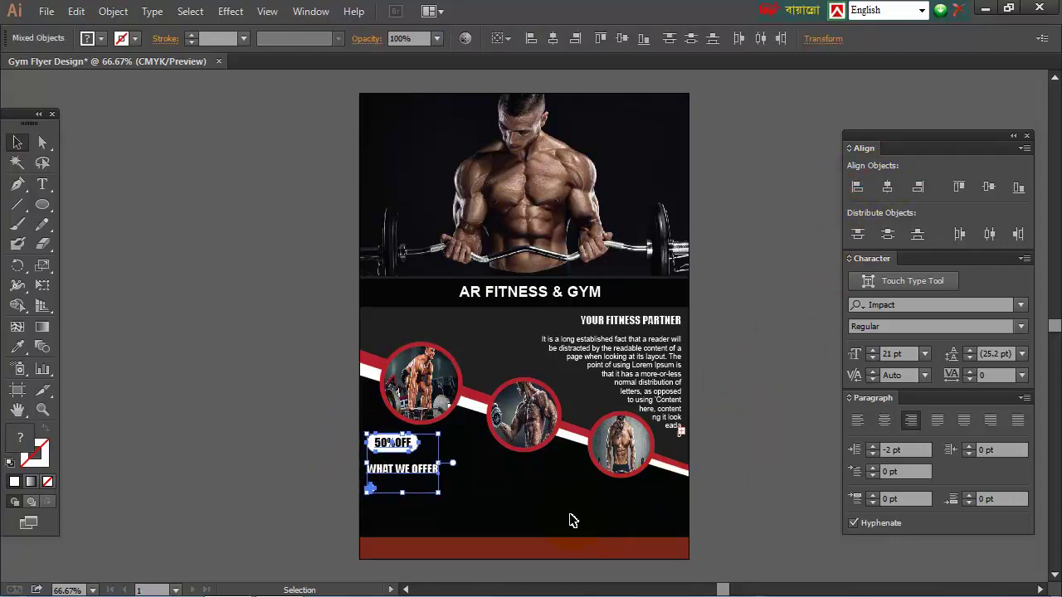
pyautogui.click(556, 515)
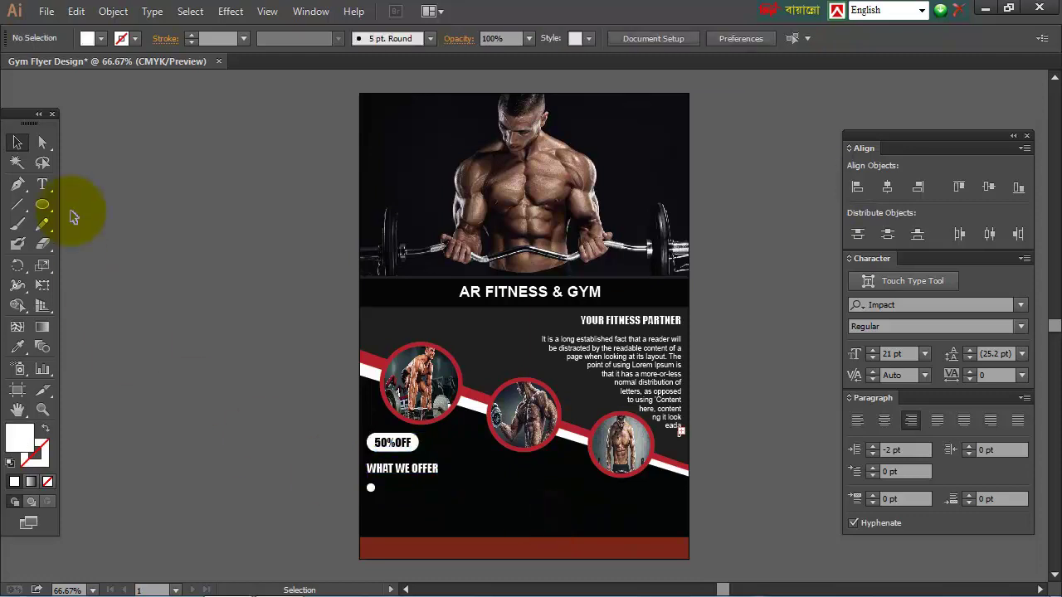
pyautogui.click(43, 184)
# Step: Create the first 'Personal Training' service text in white 12 pt Arial
pyautogui.click(386, 493)
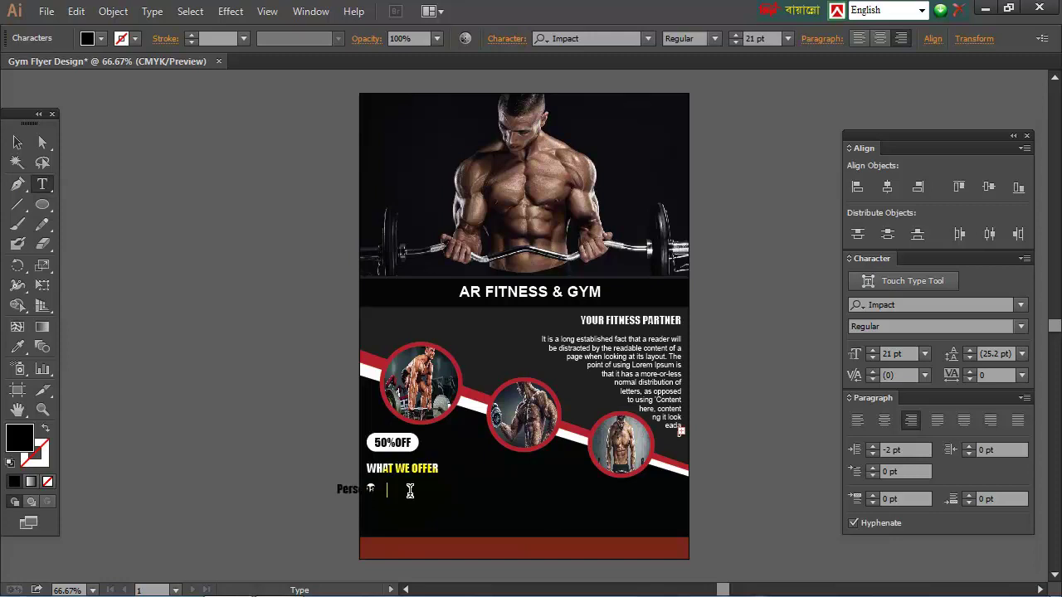
pyautogui.click(18, 143)
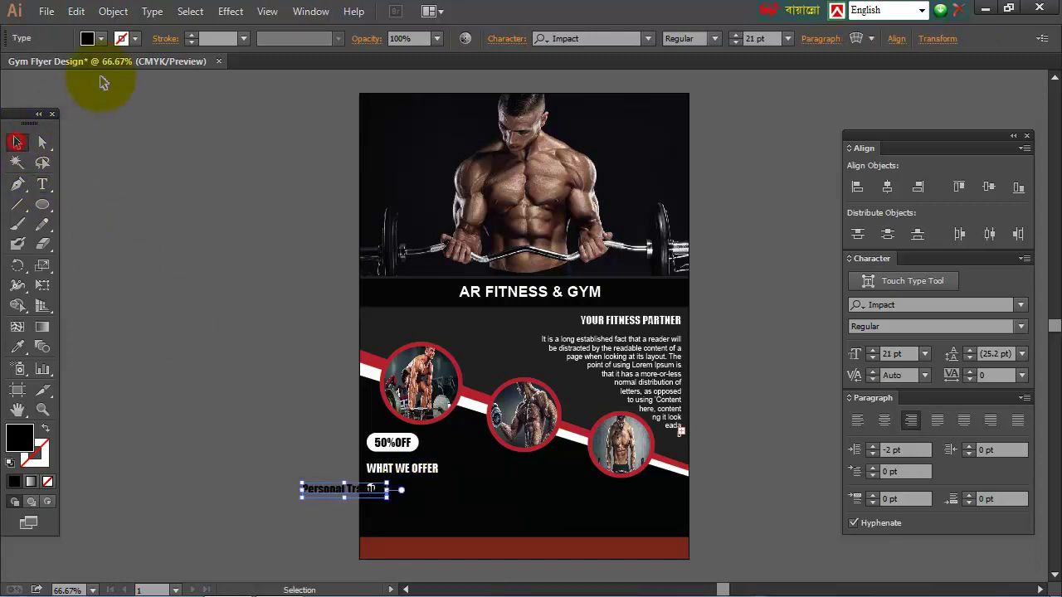
pyautogui.click(100, 38)
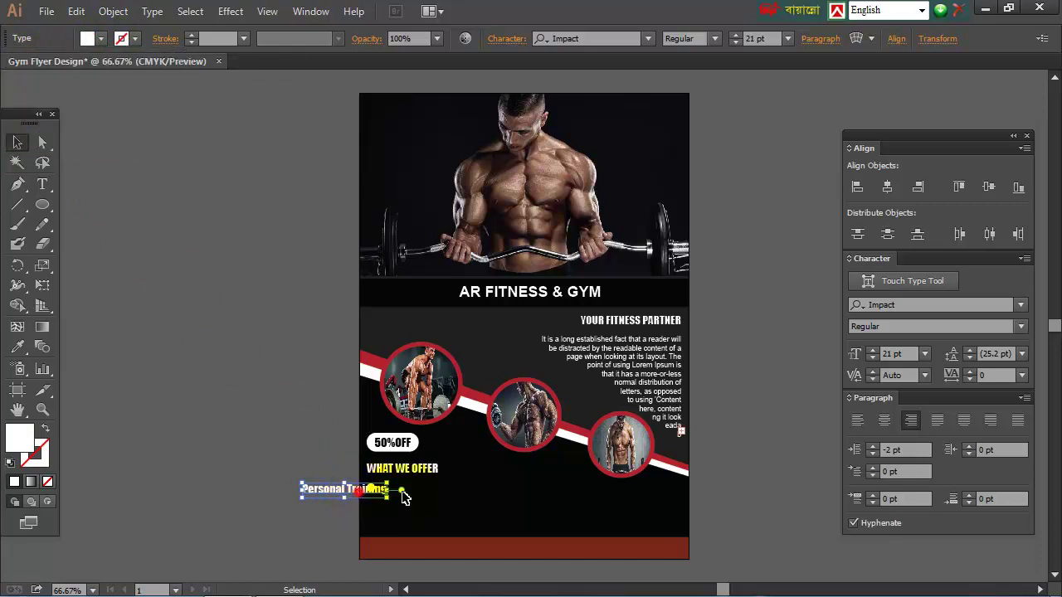
pyautogui.moveTo(376, 490); pyautogui.dragTo(456, 492)
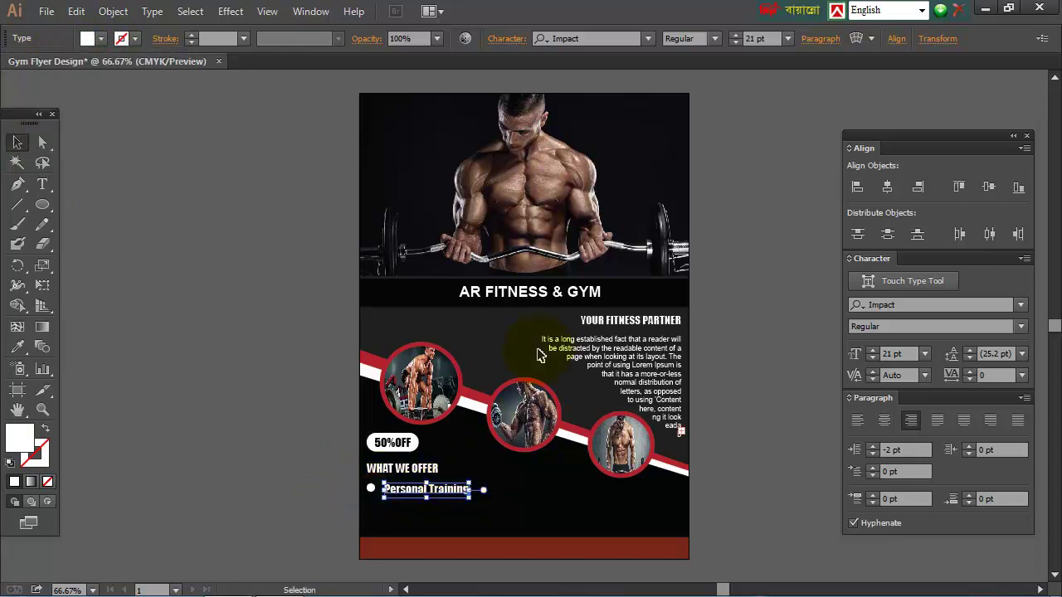
pyautogui.click(585, 39)
pyautogui.write('a')
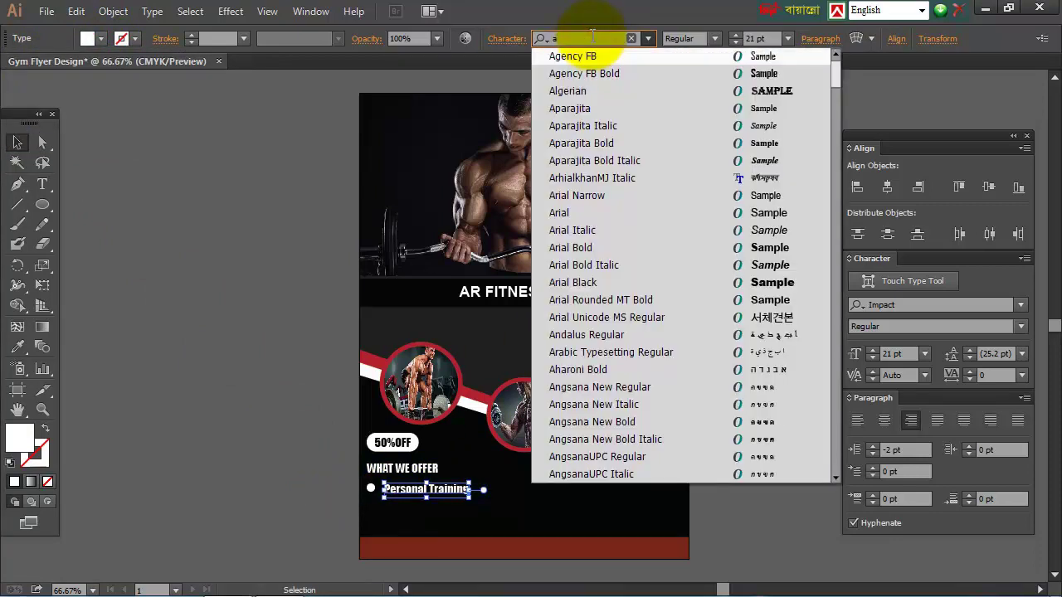
pyautogui.write('rial')
pyautogui.click(594, 76)
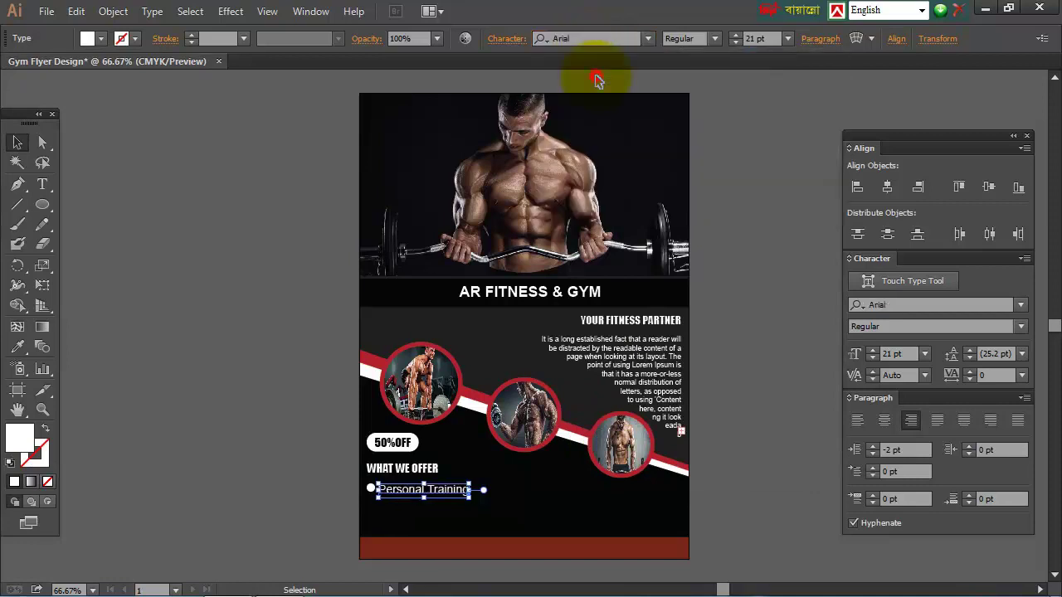
pyautogui.click(753, 38)
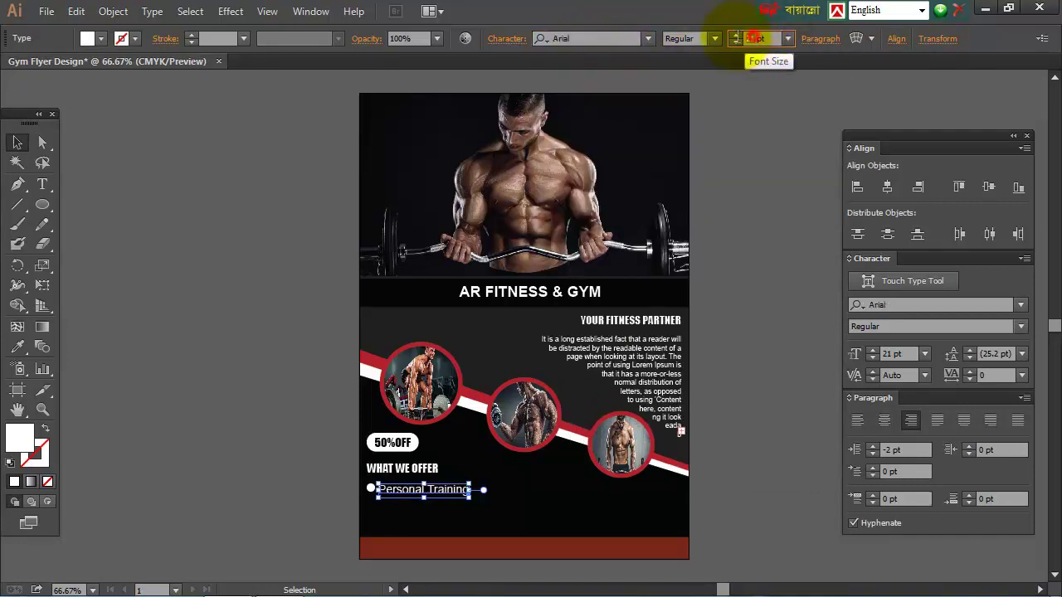
pyautogui.write('12')
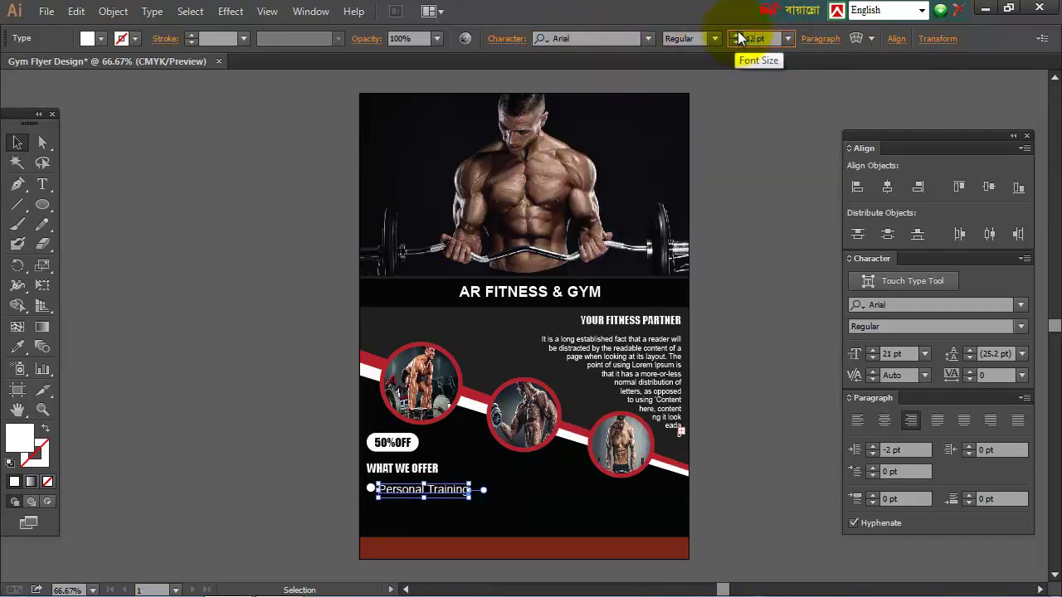
pyautogui.press('Return')
# Step: Align the text with its bullet and repeat the item into four evenly spaced rows
pyautogui.moveTo(461, 492)
pyautogui.mouseDown()
pyautogui.moveTo(392, 490)
pyautogui.moveTo(397, 508)
pyautogui.mouseUp()
pyautogui.click(353, 494)
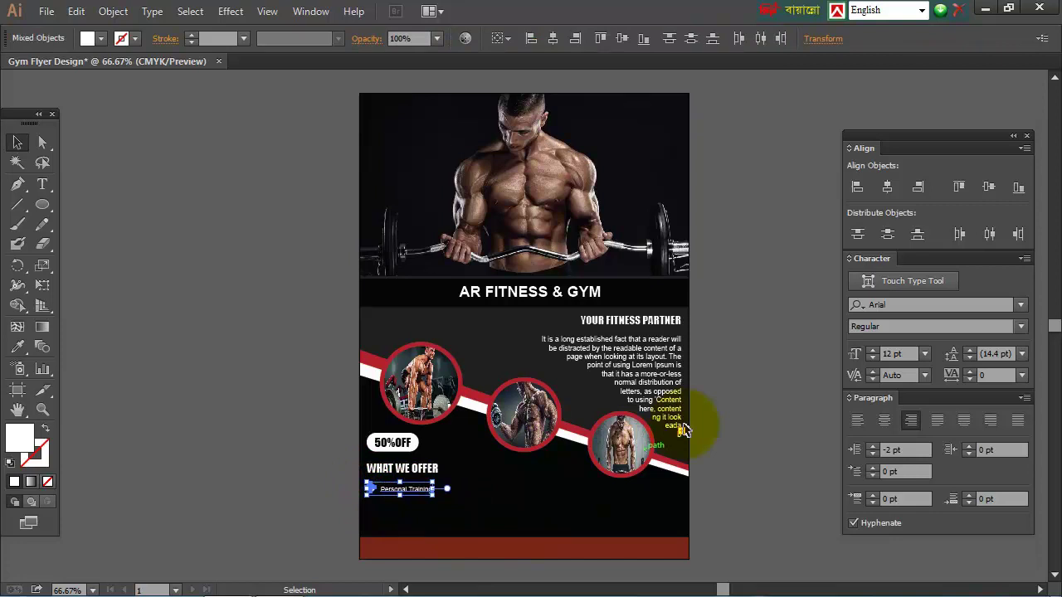
pyautogui.click(986, 187)
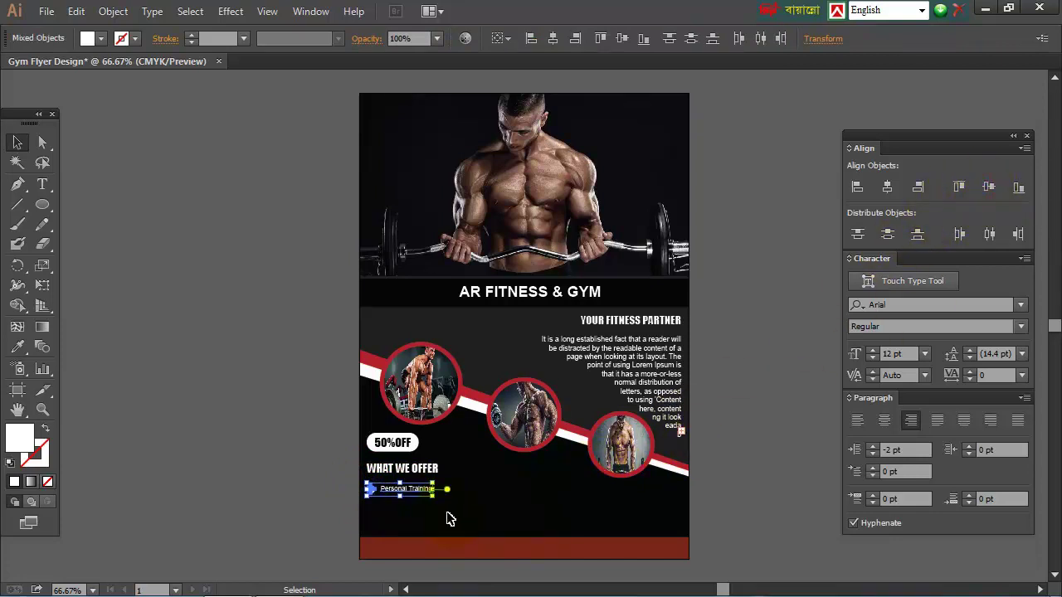
pyautogui.moveTo(418, 495); pyautogui.dragTo(420, 509)
pyautogui.hotkey('ctrl', 'd')
pyautogui.hotkey('ctrl', 'd')
pyautogui.click(488, 519)
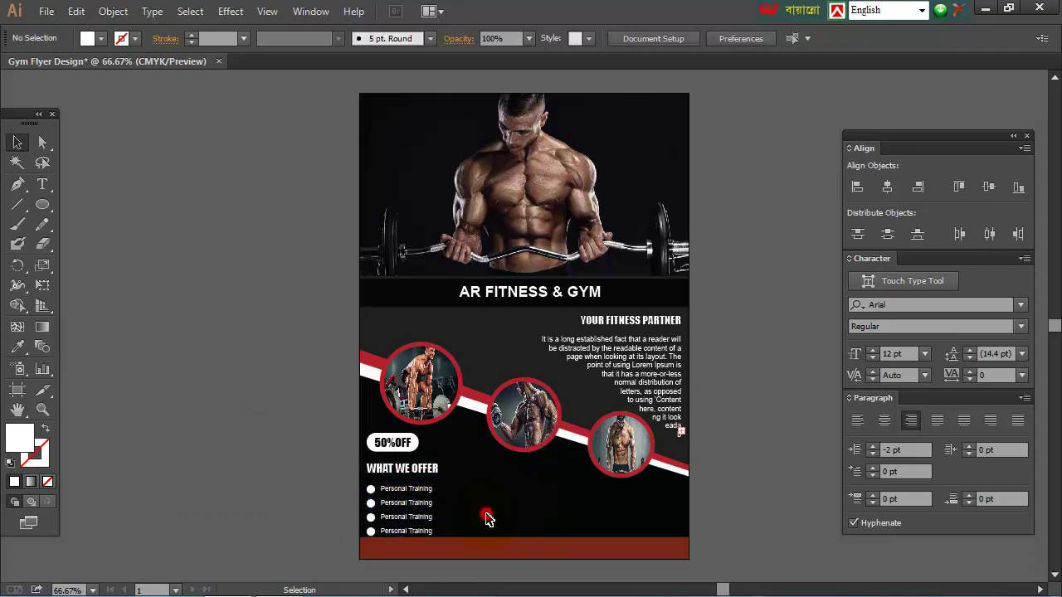
pyautogui.moveTo(343, 481); pyautogui.dragTo(449, 535)
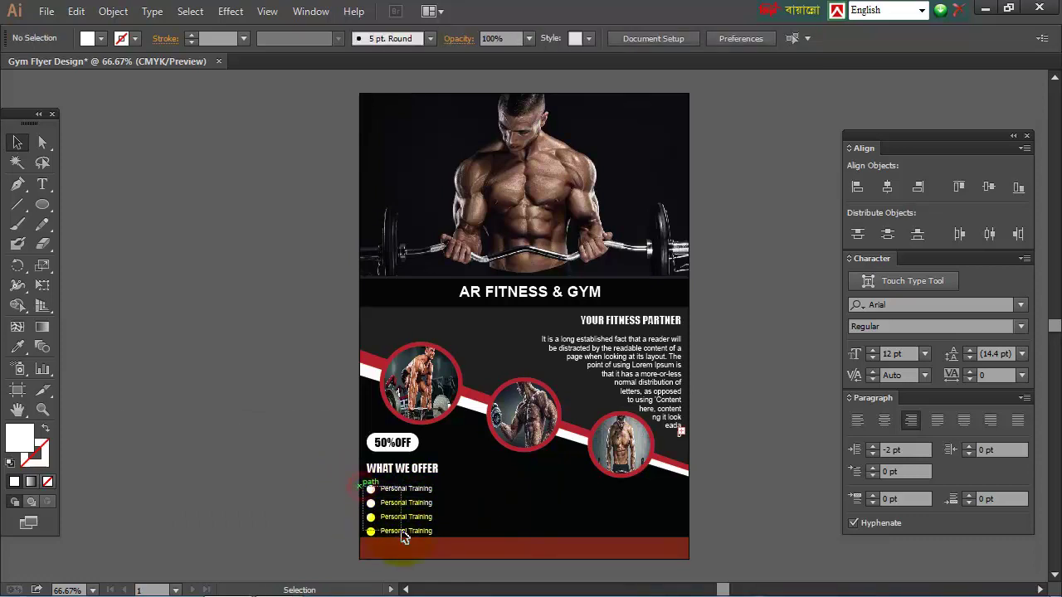
pyautogui.click(467, 515)
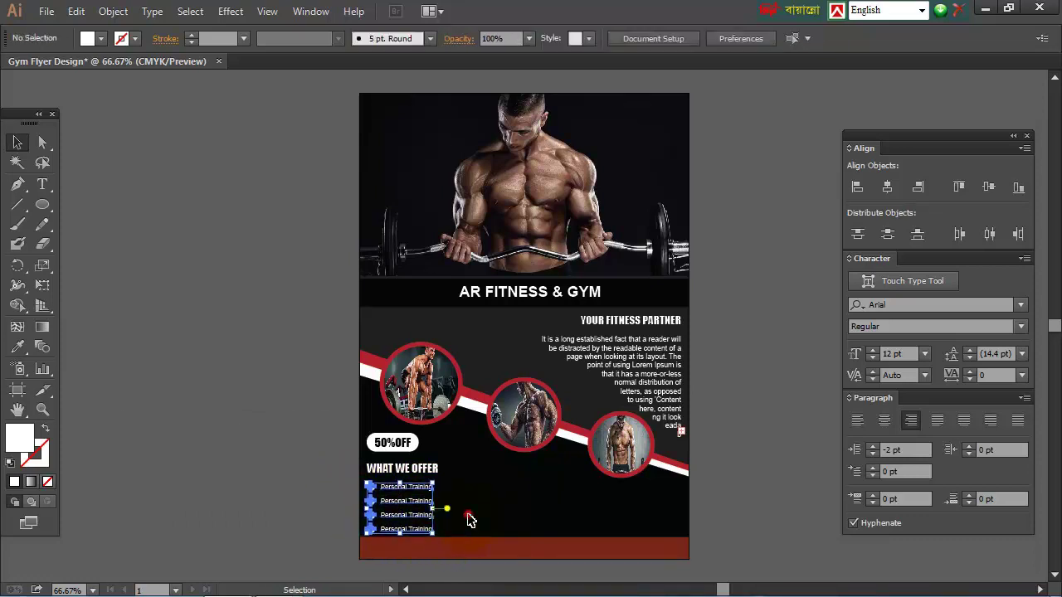
pyautogui.moveTo(42, 183); pyautogui.dragTo(91, 180)
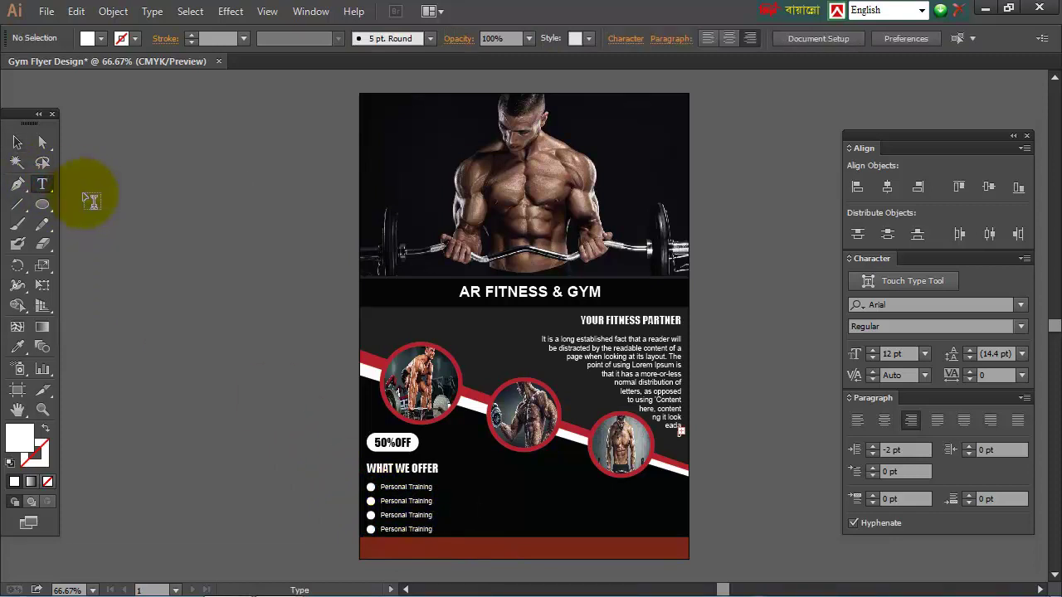
# Step: Retype the list lines as Personal Training, Body Pump, Weight Training and nutrition Solutions
pyautogui.tripleClick(409, 503)
pyautogui.write('Body Pump')
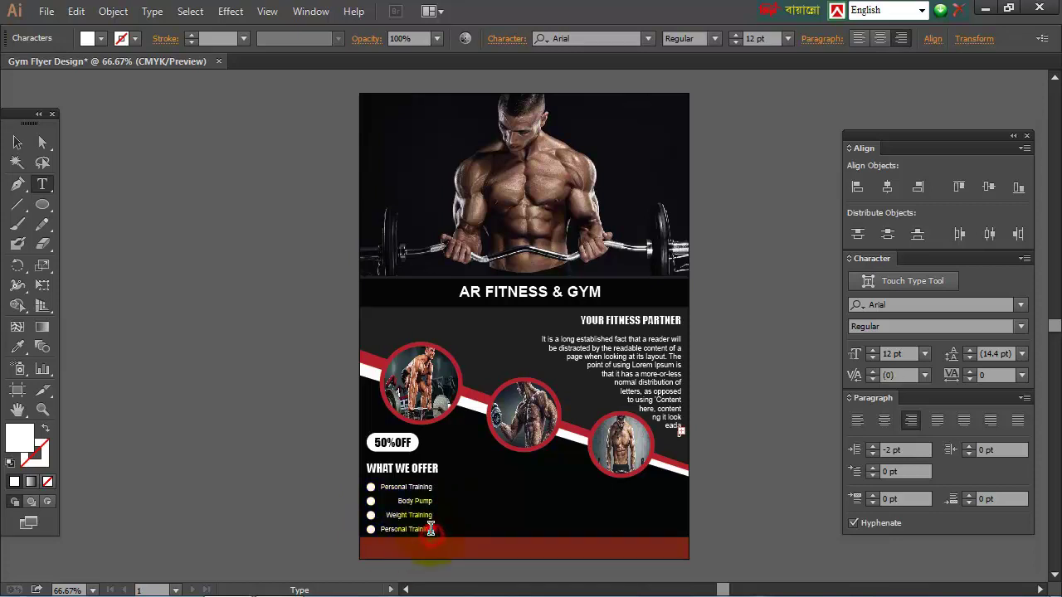
pyautogui.moveTo(431, 529); pyautogui.dragTo(397, 511)
pyautogui.write('Nutrition Solution')
pyautogui.click(17, 142)
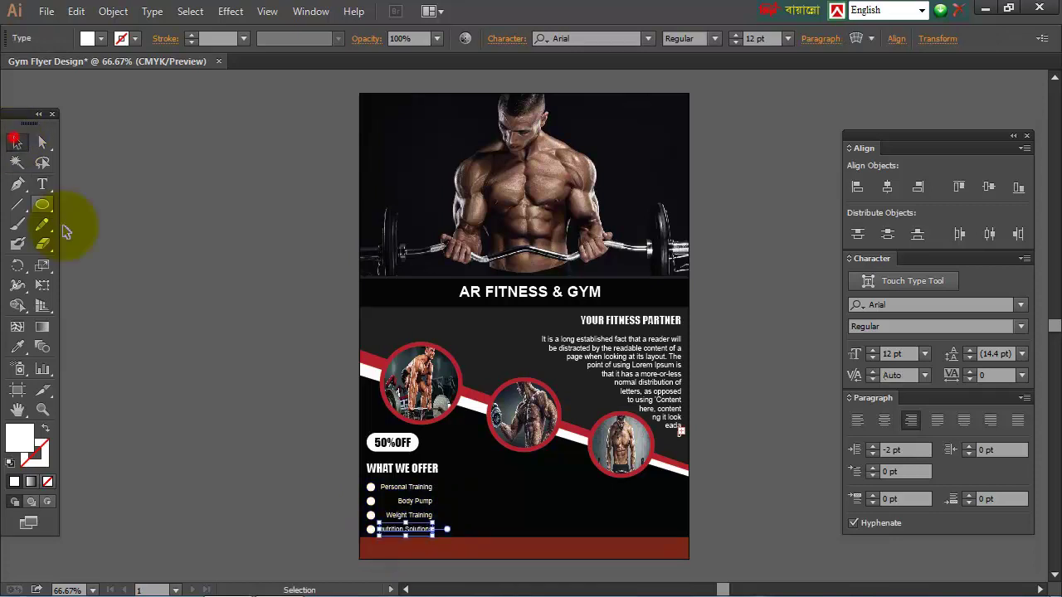
pyautogui.click(259, 481)
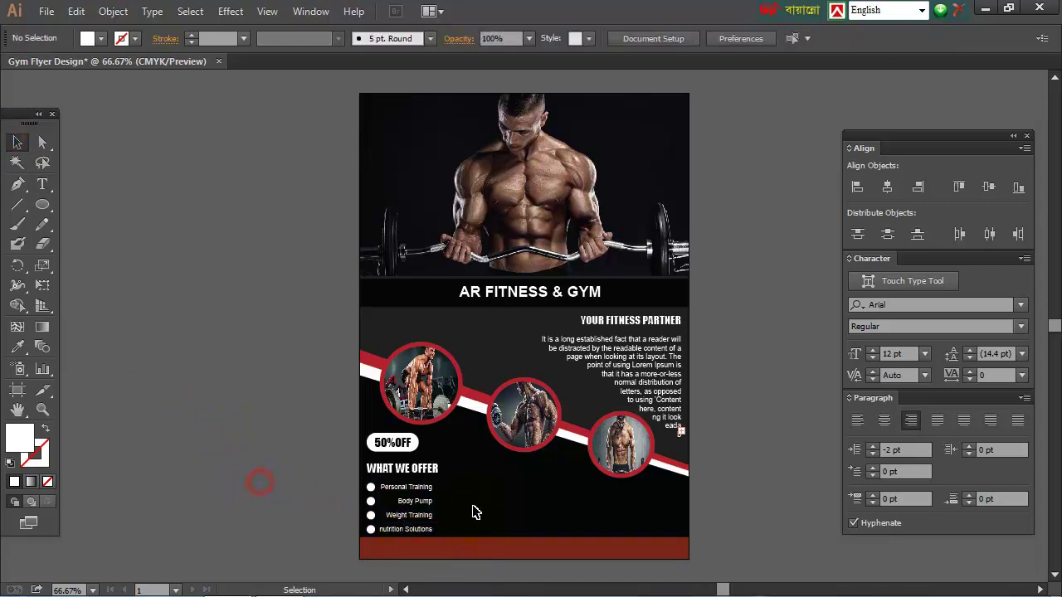
# Step: Left-align the services list and duplicate the bulleted column to the right
pyautogui.click(433, 531)
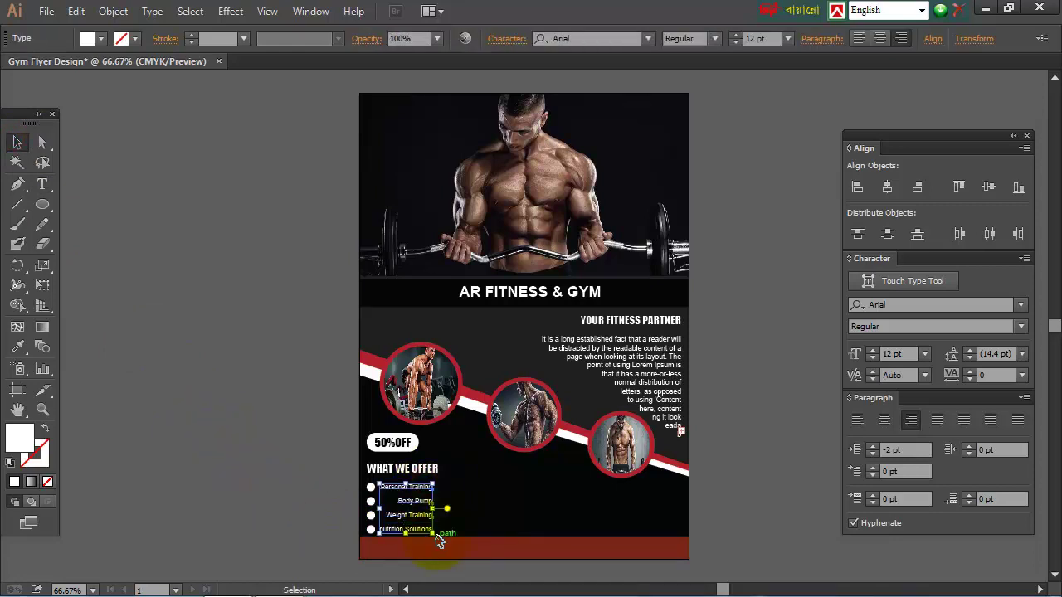
pyautogui.click(857, 188)
pyautogui.click(537, 515)
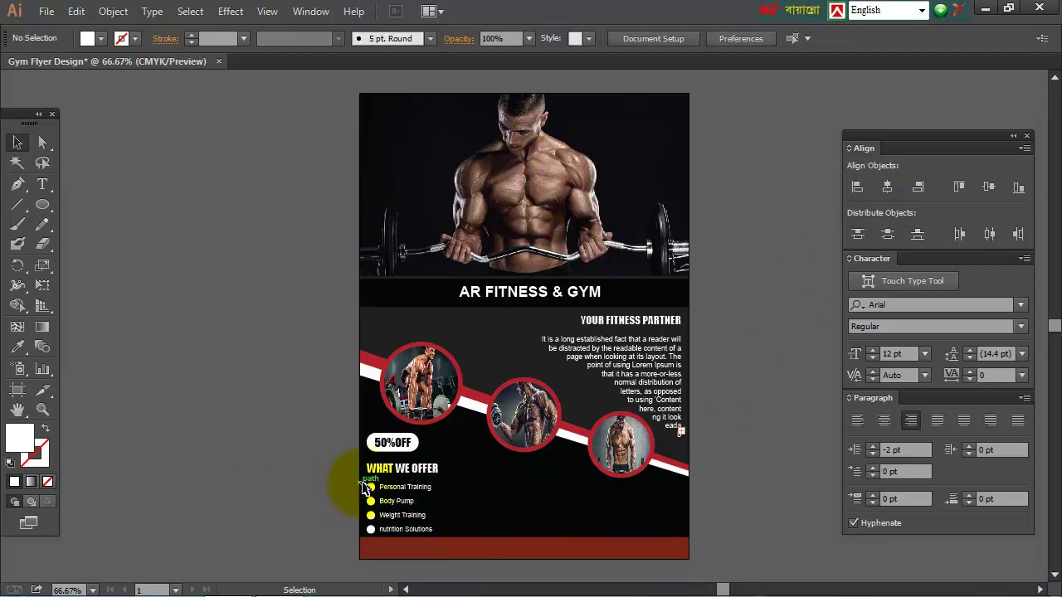
pyautogui.moveTo(395, 540); pyautogui.dragTo(489, 508)
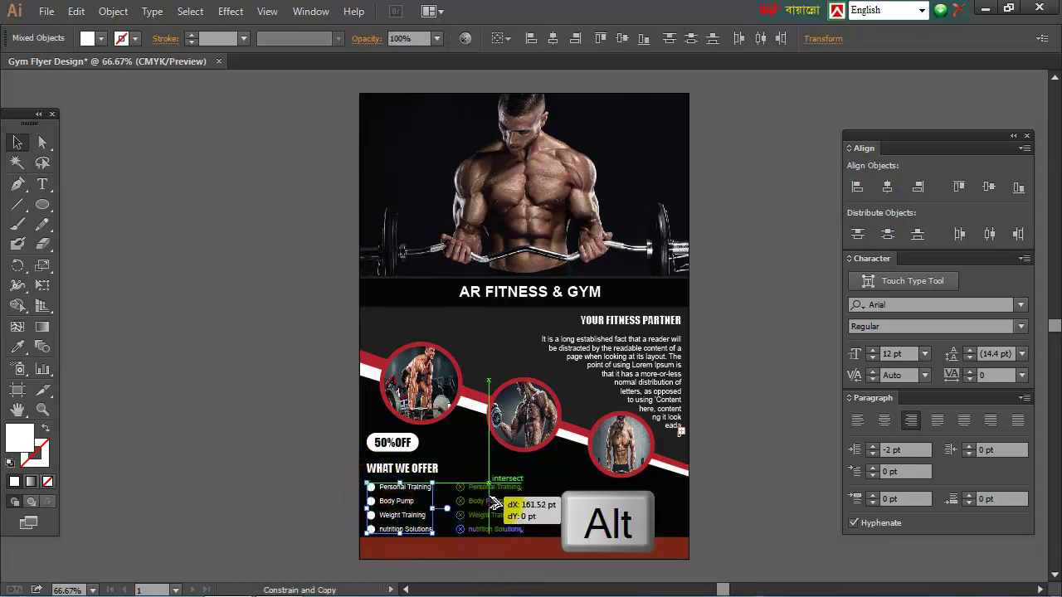
pyautogui.click(603, 509)
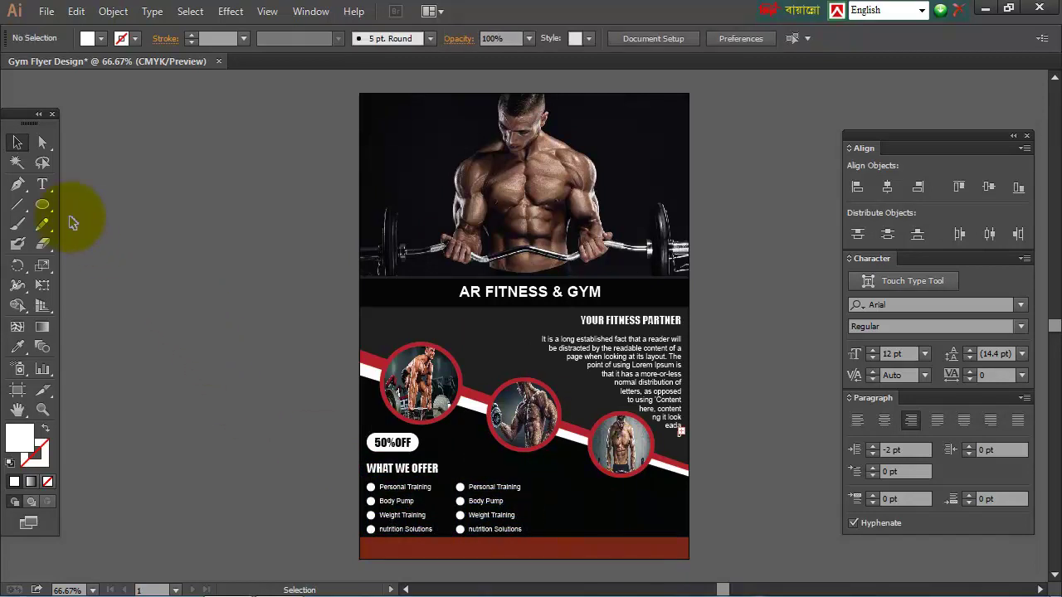
pyautogui.click(42, 184)
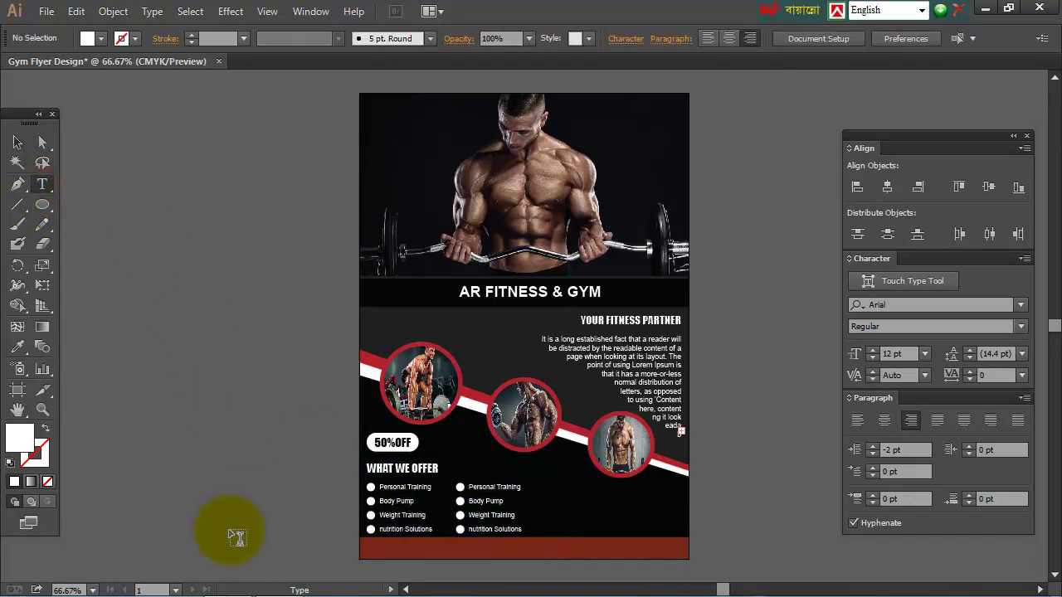
# Step: Add a 13 pt white 'Call Us:' phone line and move it onto the red bottom bar
pyautogui.click(232, 531)
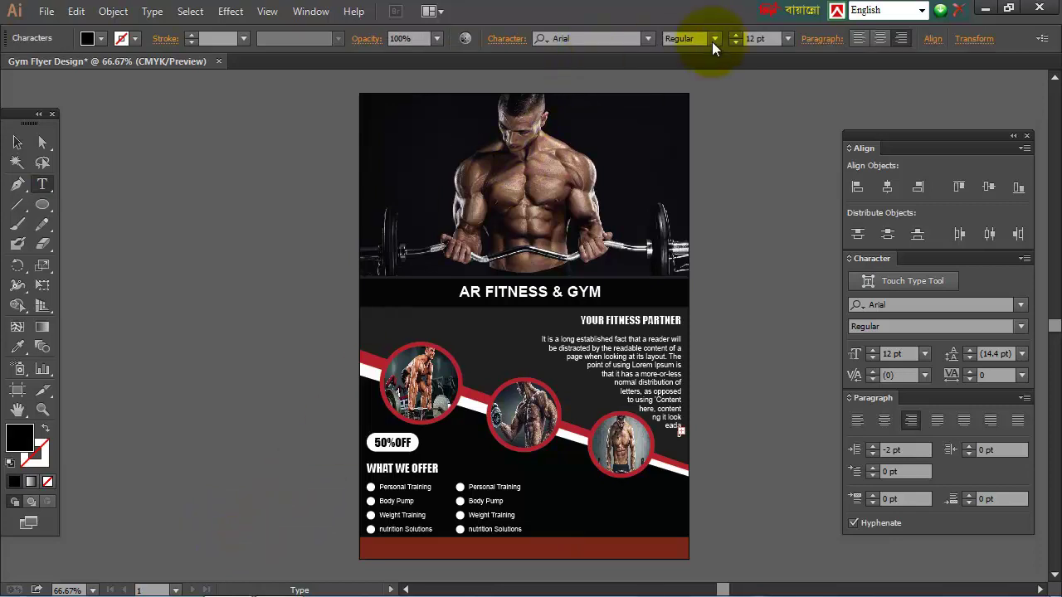
pyautogui.click(735, 35)
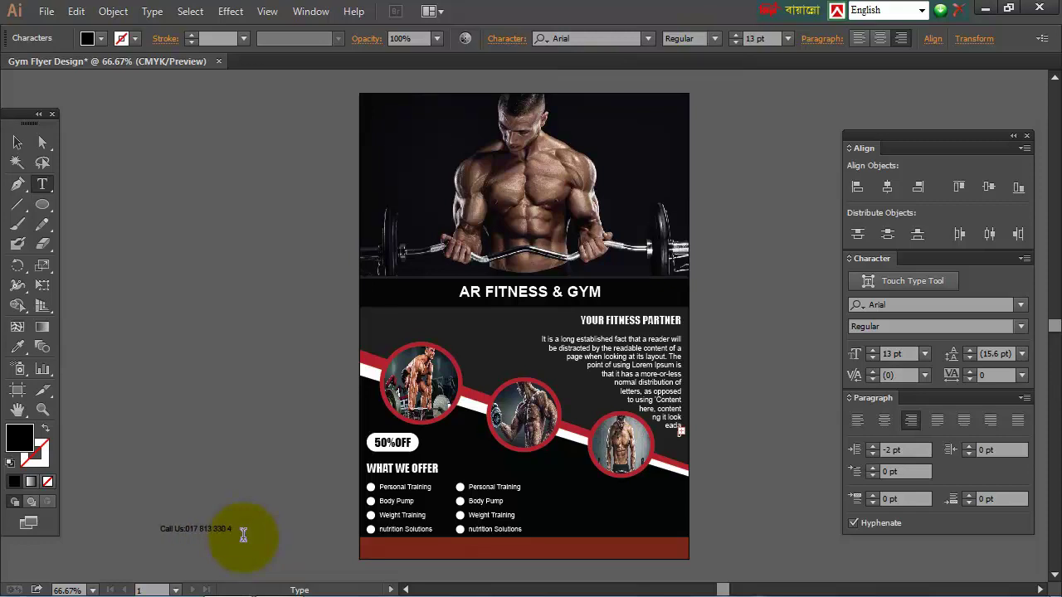
pyautogui.click(17, 142)
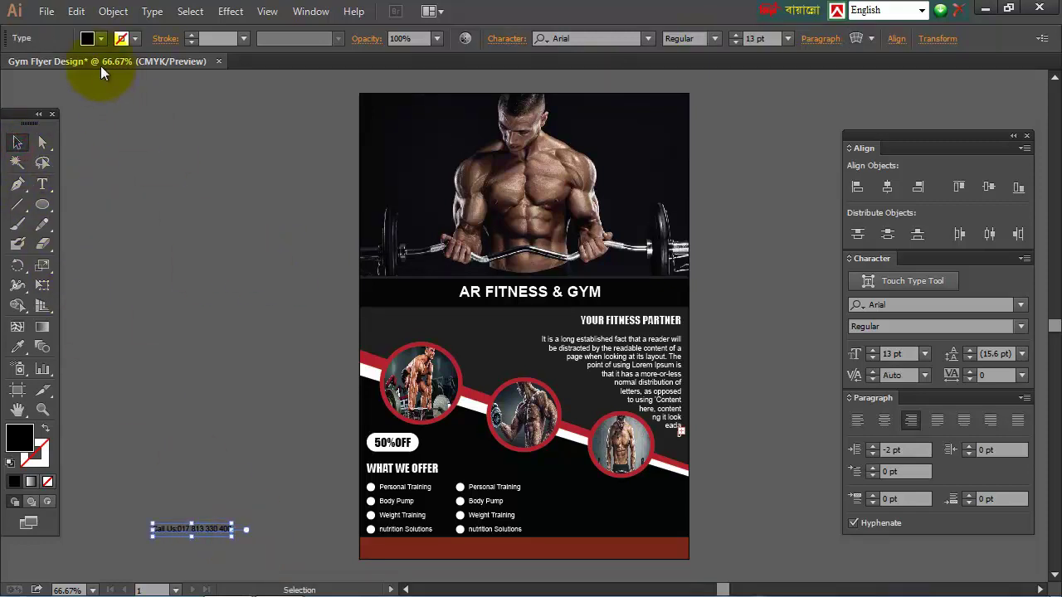
pyautogui.click(100, 39)
pyautogui.click(34, 67)
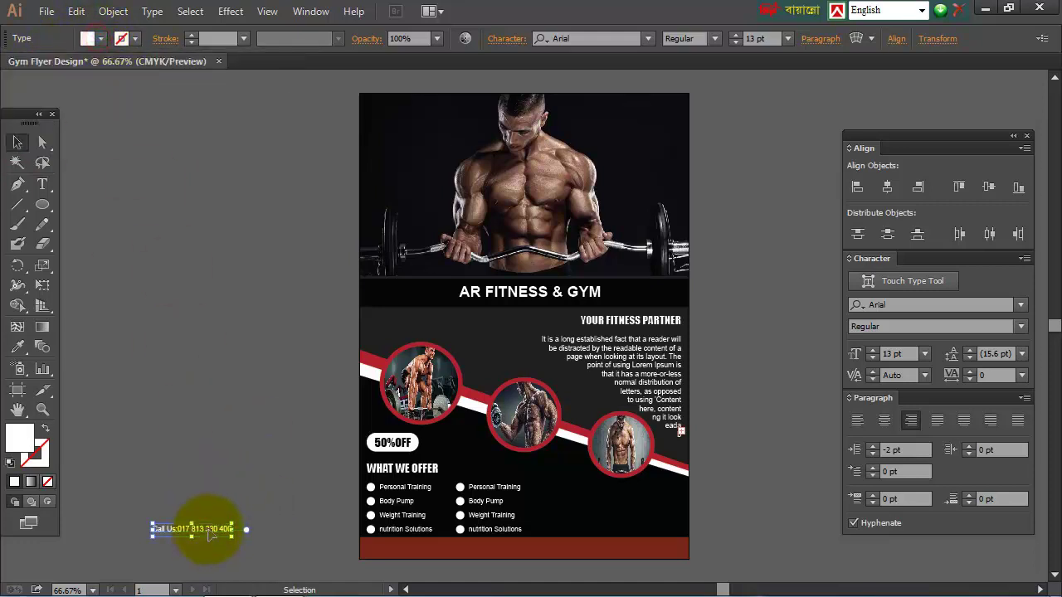
pyautogui.moveTo(214, 529)
pyautogui.mouseDown()
pyautogui.moveTo(398, 564)
pyautogui.moveTo(435, 551)
pyautogui.mouseUp()
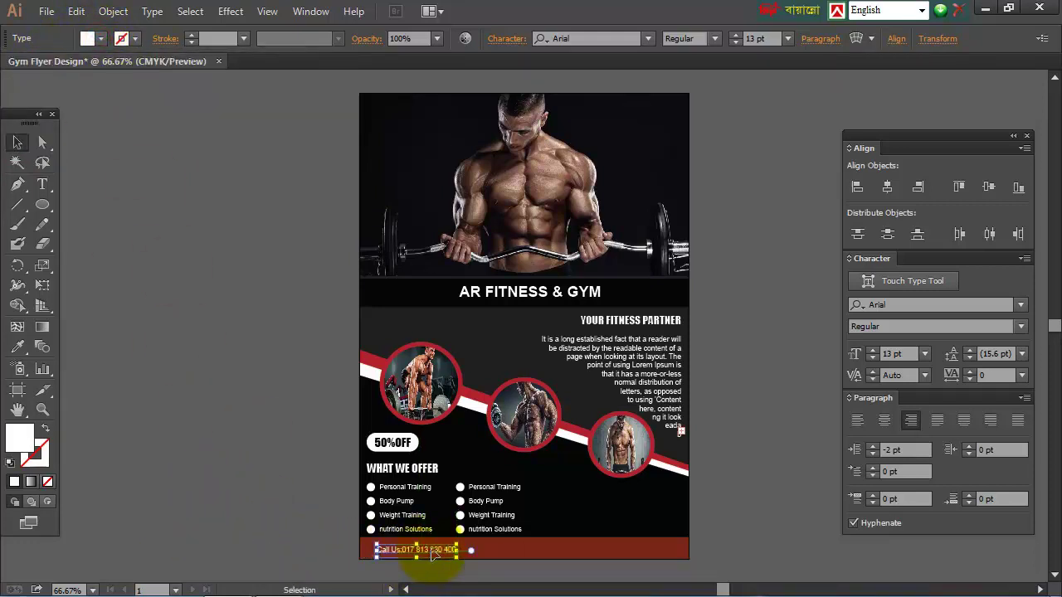
pyautogui.click(294, 516)
# Step: Place the Email and Go to Web symbols from the Mobile symbol library beside the page
pyautogui.click(311, 10)
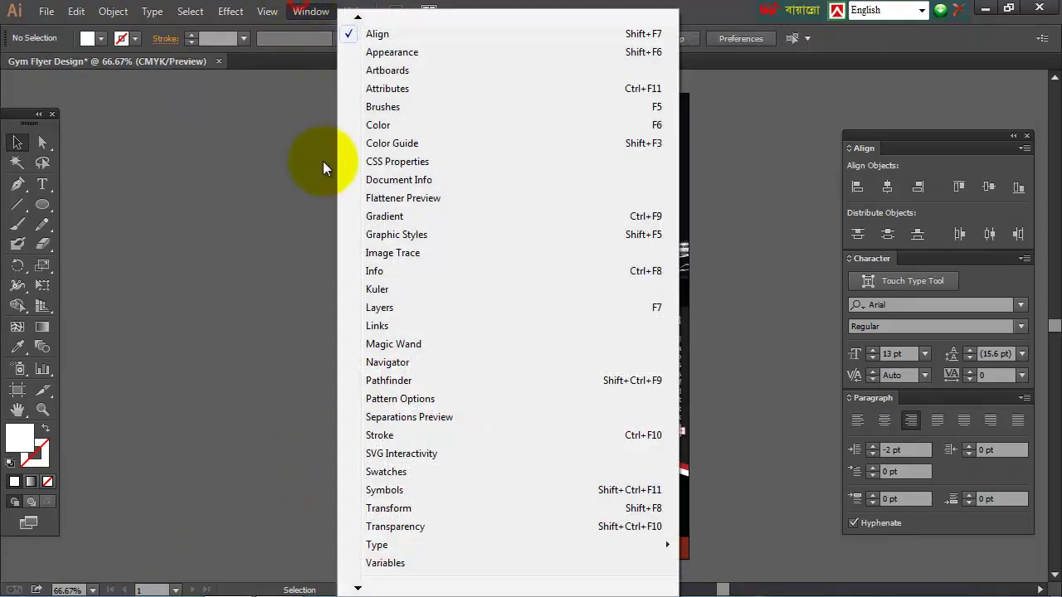
pyautogui.moveTo(401, 569)
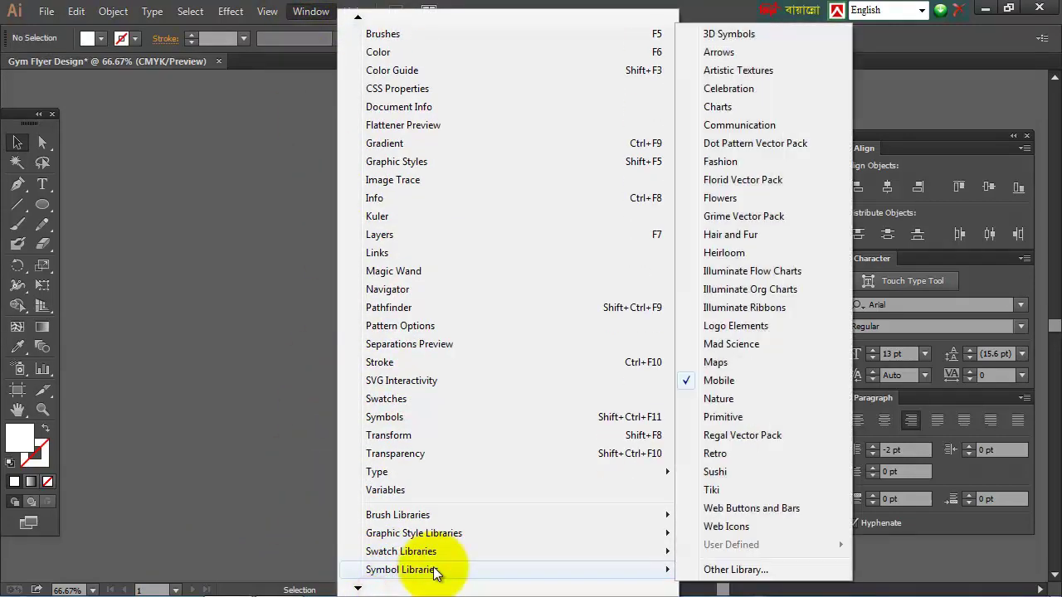
pyautogui.click(718, 380)
pyautogui.moveTo(296, 228); pyautogui.dragTo(587, 149)
pyautogui.moveTo(631, 449); pyautogui.dragTo(247, 389)
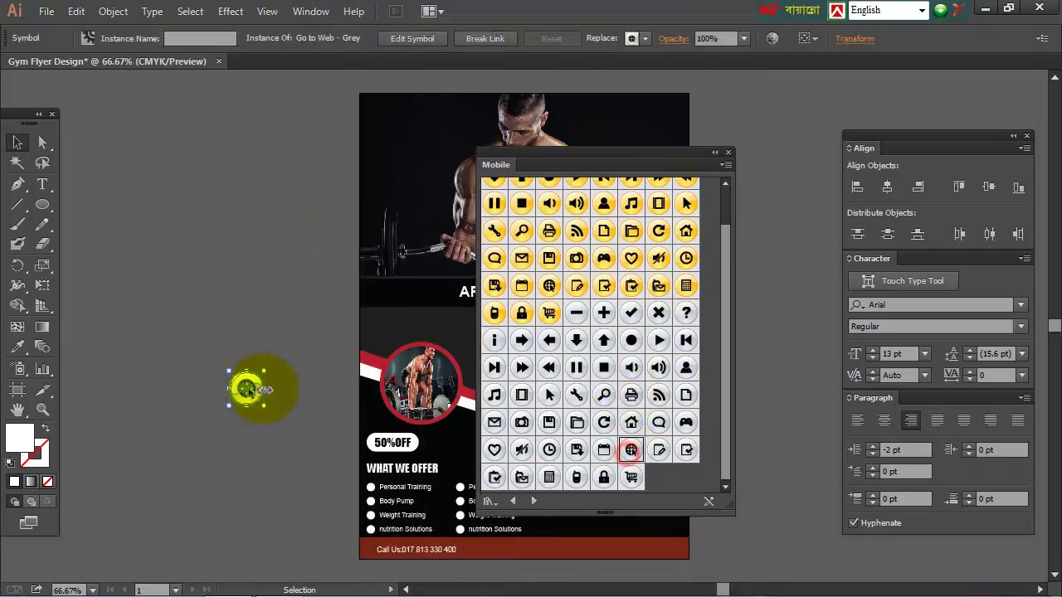
pyautogui.moveTo(495, 423); pyautogui.dragTo(154, 369)
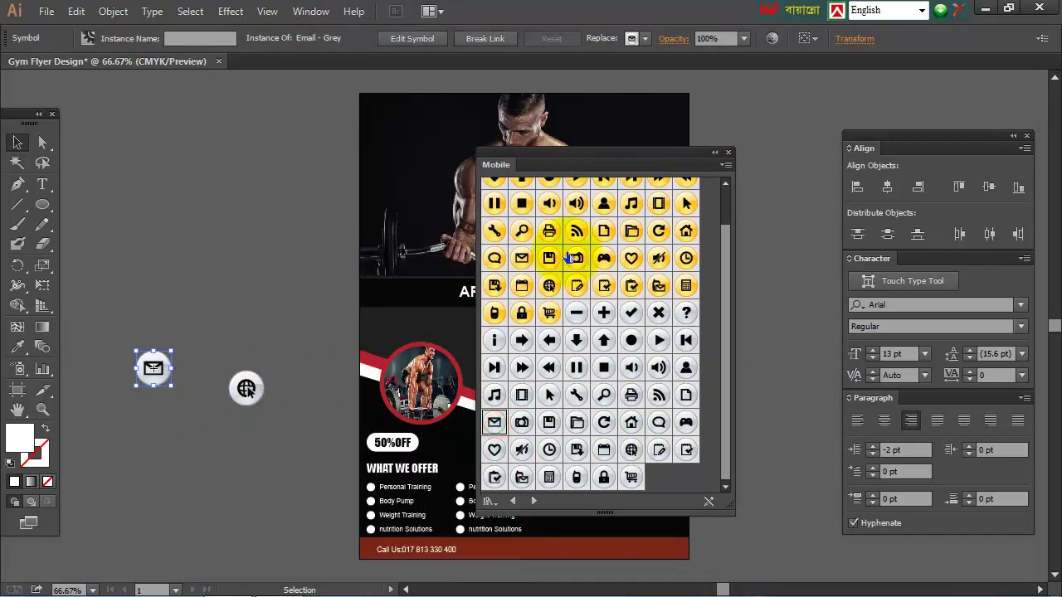
pyautogui.click(727, 151)
# Step: Align both symbols, shrink them and space them along the red footer
pyautogui.keyDown('shift'); pyautogui.click(246, 390); pyautogui.keyUp('shift')
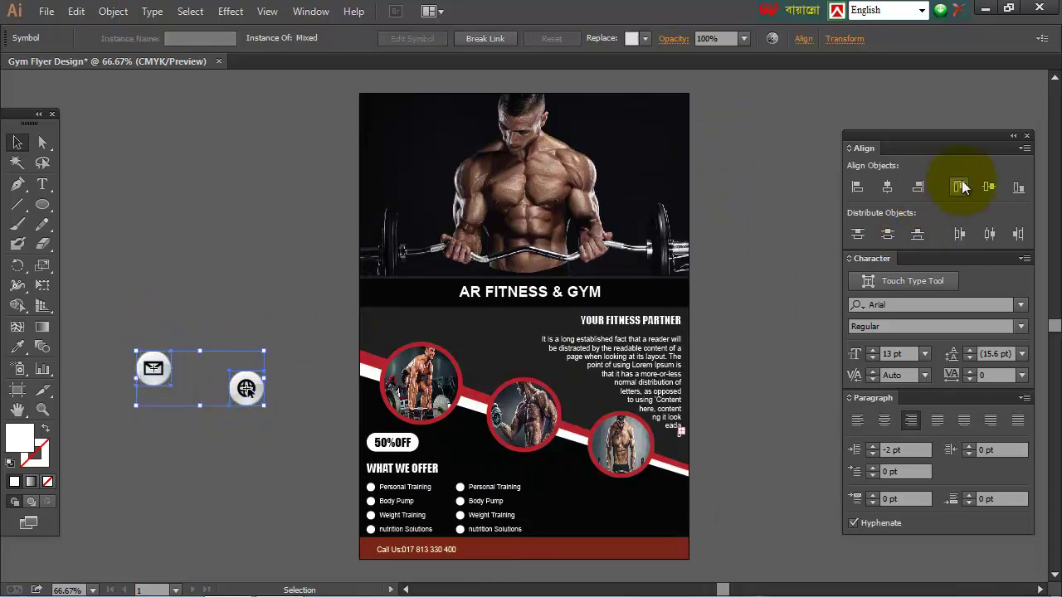
pyautogui.click(998, 186)
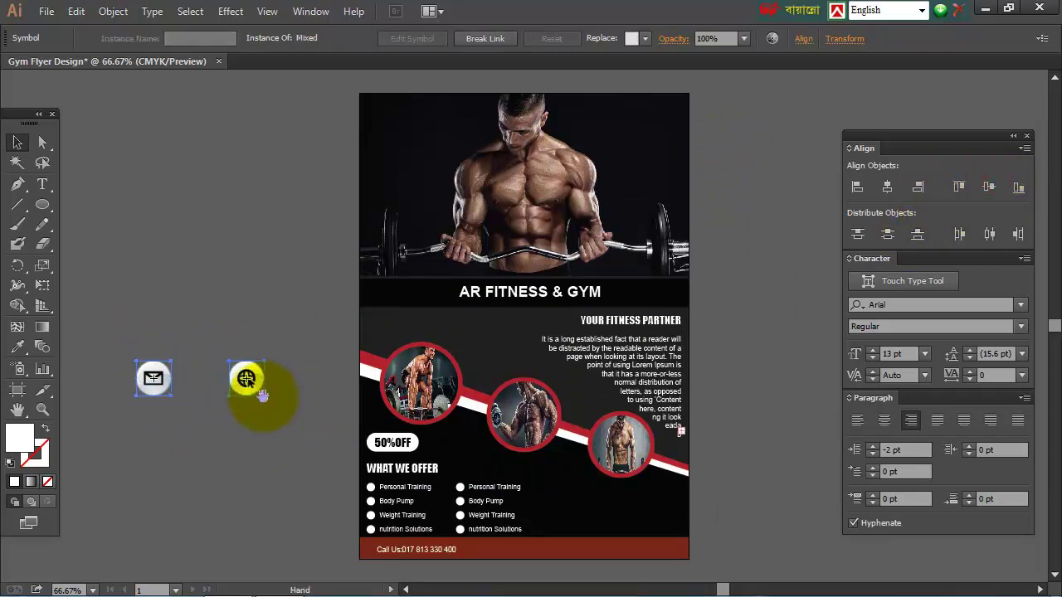
pyautogui.moveTo(262, 395)
pyautogui.mouseDown()
pyautogui.moveTo(217, 386)
pyautogui.moveTo(517, 536)
pyautogui.moveTo(488, 550)
pyautogui.moveTo(591, 548)
pyautogui.mouseUp()
pyautogui.click(516, 563)
pyautogui.click(300, 501)
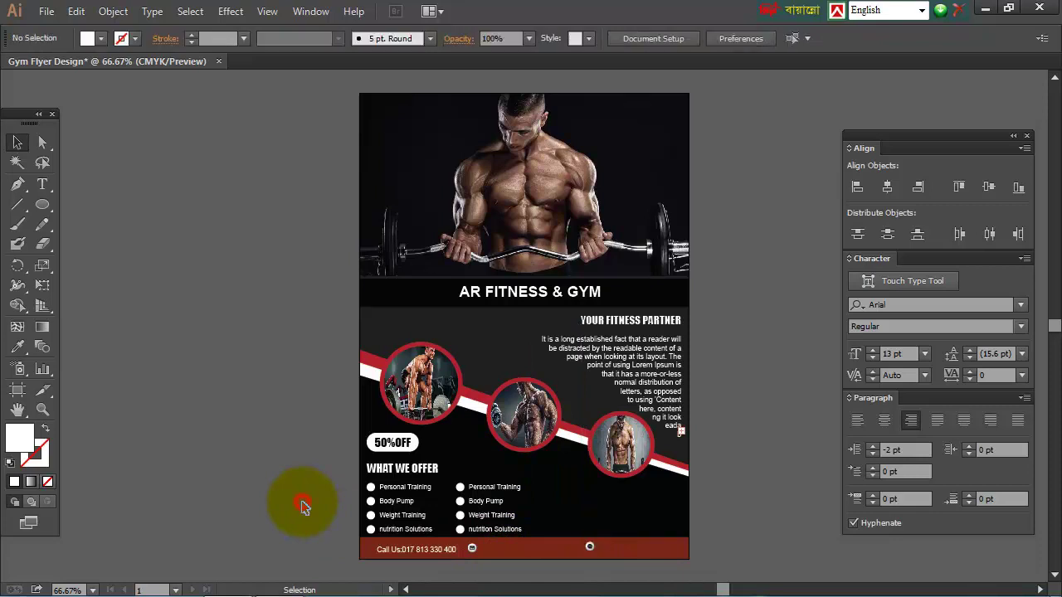
pyautogui.click(428, 554)
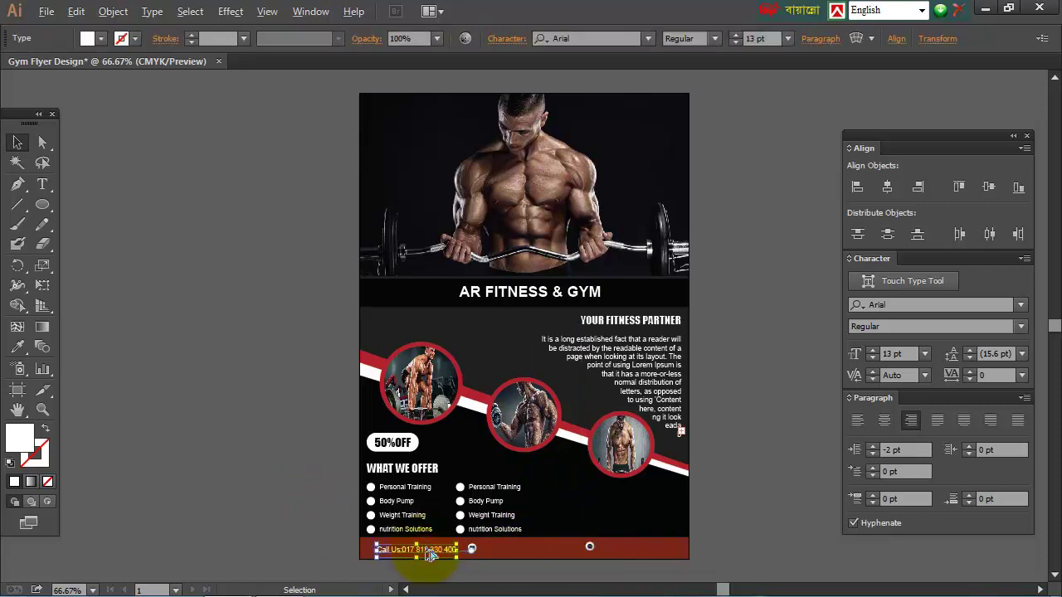
# Step: Make two copies of the Call Us line to the right along the footer
pyautogui.moveTo(429, 554); pyautogui.dragTo(535, 548)
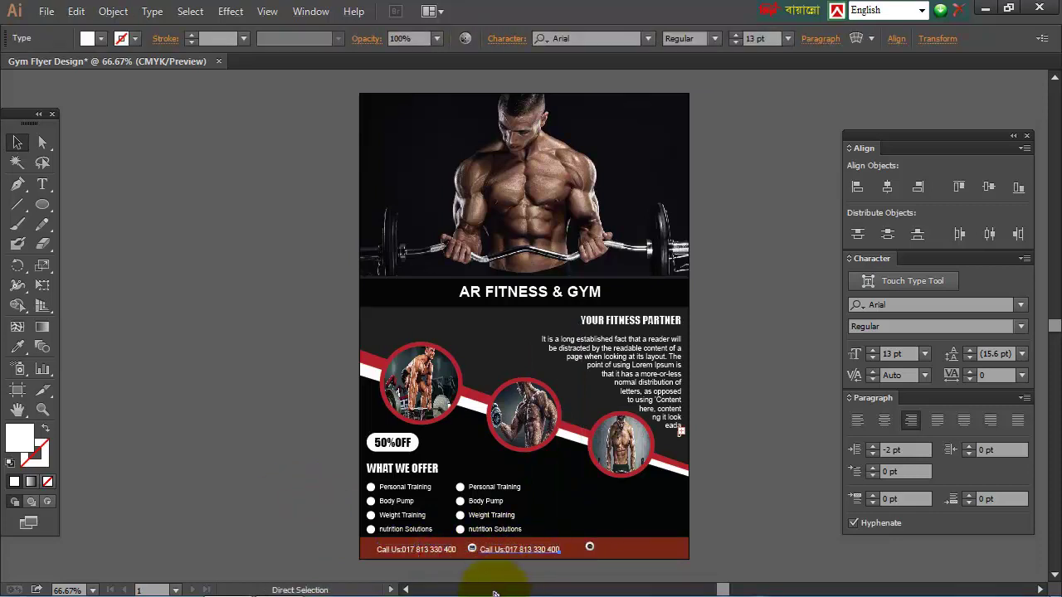
pyautogui.hotkey('ctrl', 'd')
pyautogui.click(336, 530)
pyautogui.moveTo(43, 184); pyautogui.dragTo(87, 194)
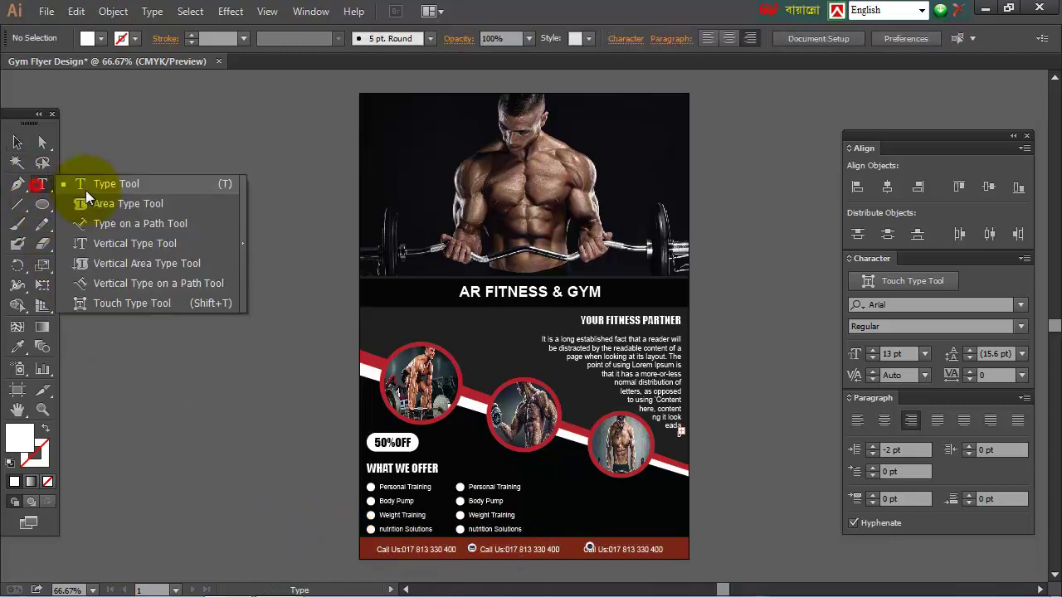
# Step: Retype the copies as the e-mail and website addresses and select all footer items
pyautogui.moveTo(561, 549); pyautogui.dragTo(481, 551)
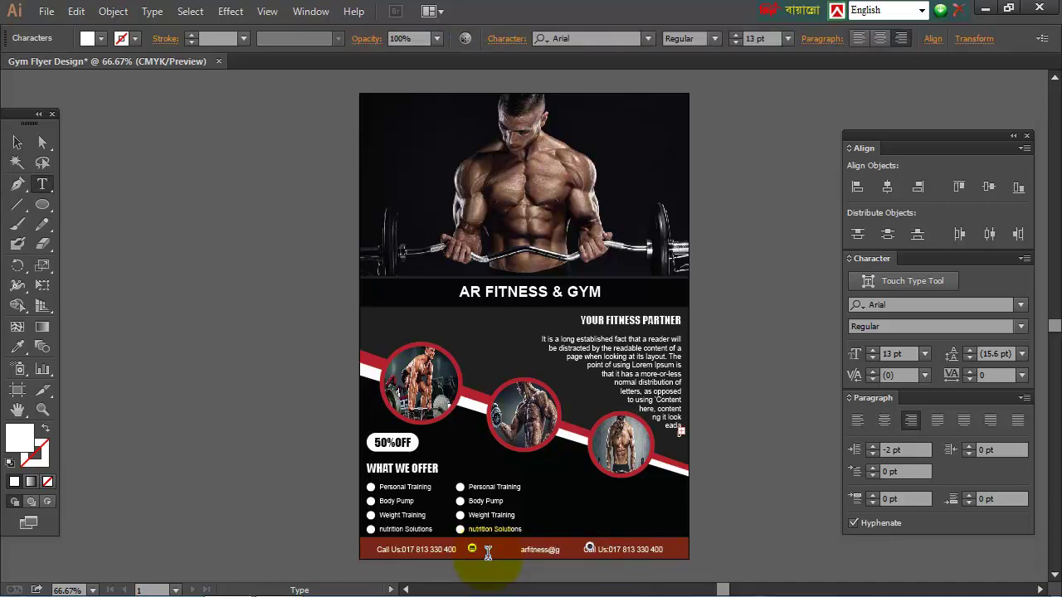
pyautogui.moveTo(663, 549); pyautogui.dragTo(590, 549)
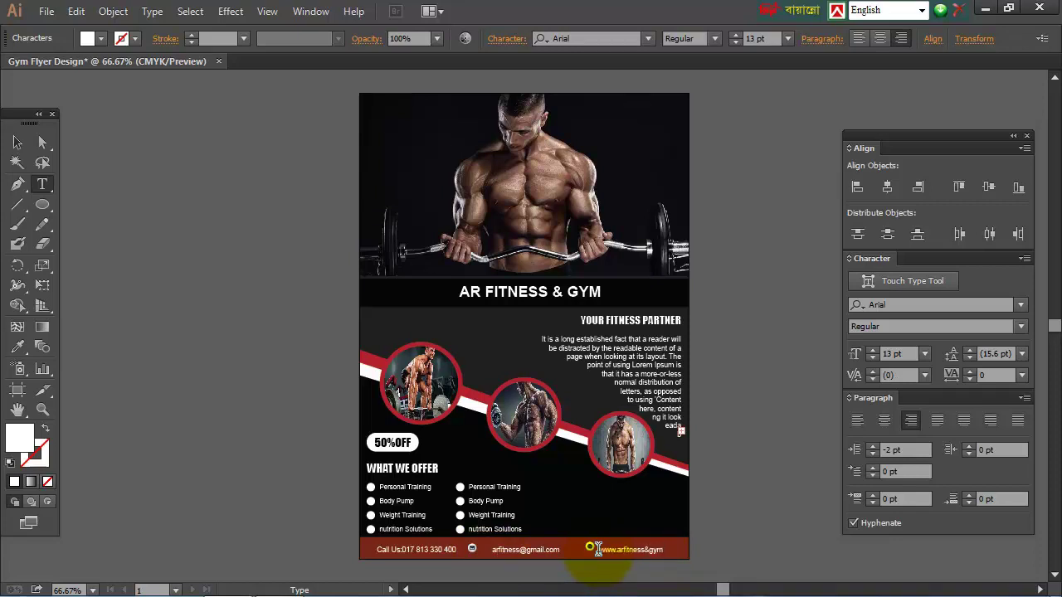
pyautogui.click(17, 142)
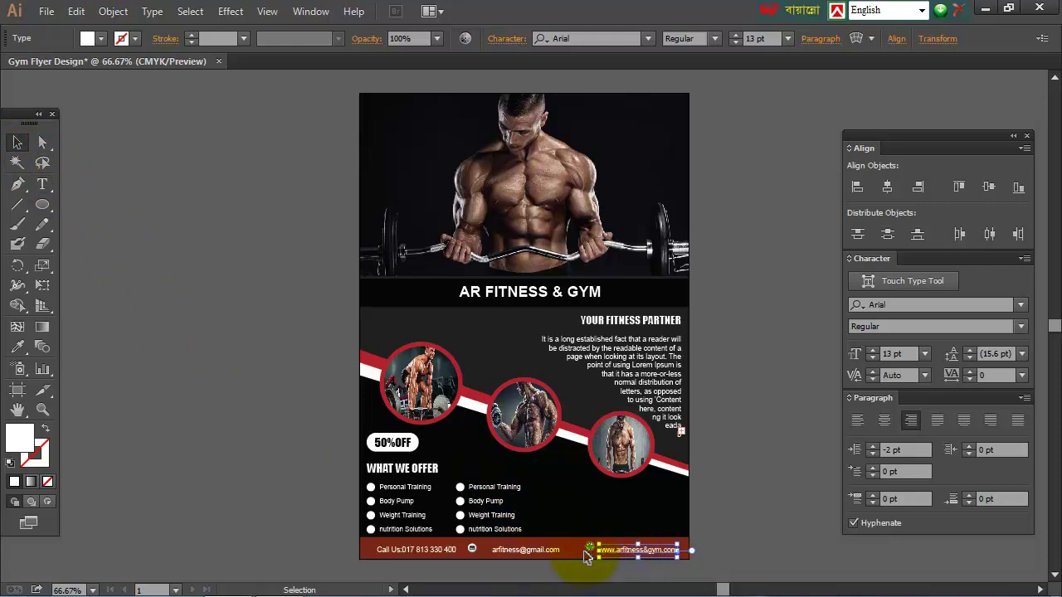
pyautogui.moveTo(594, 547); pyautogui.dragTo(586, 549)
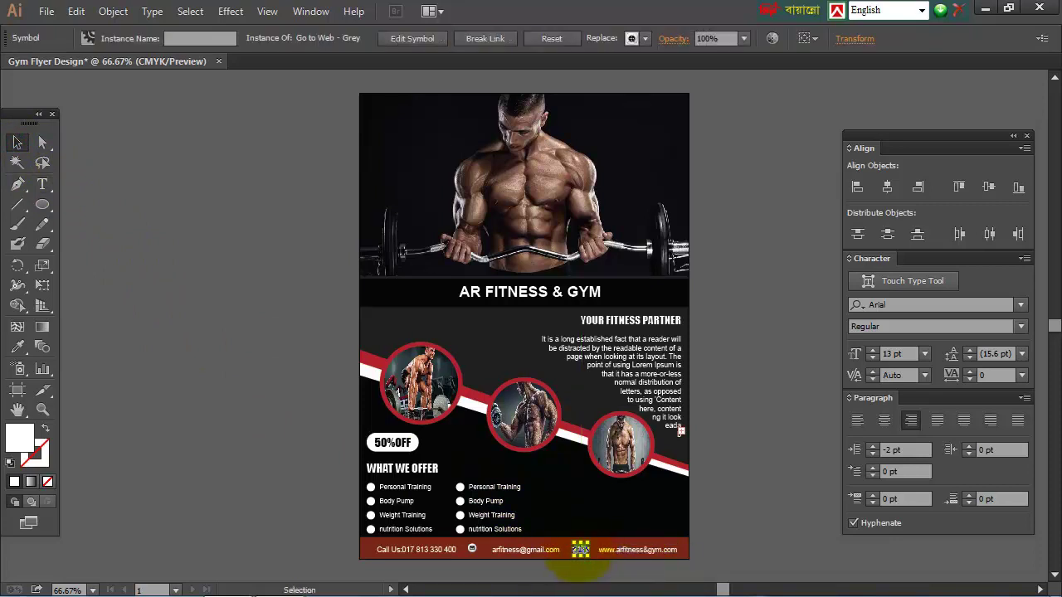
pyautogui.click(257, 506)
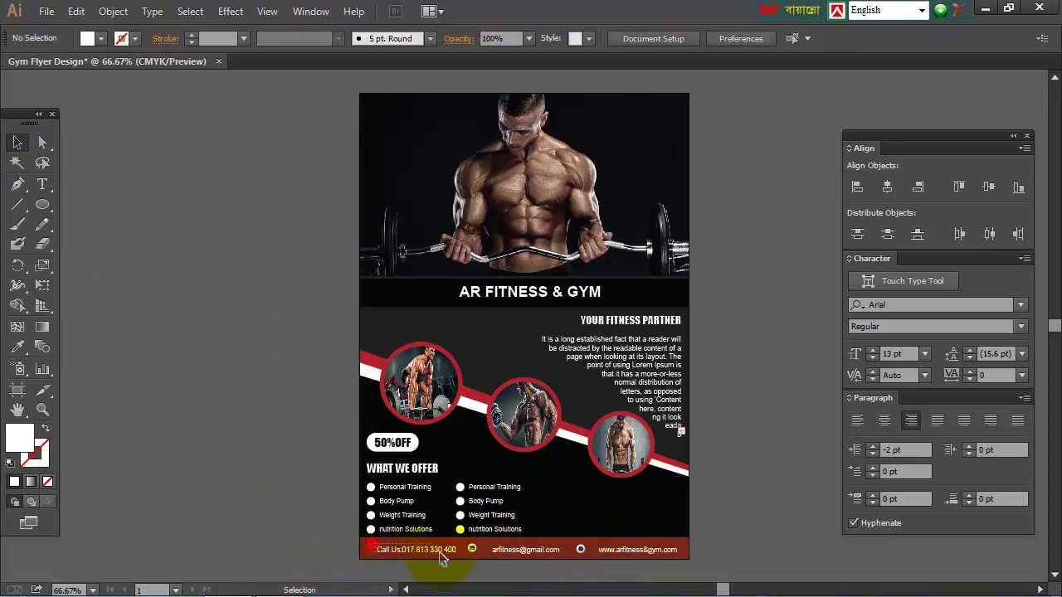
pyautogui.moveTo(601, 564); pyautogui.dragTo(372, 546)
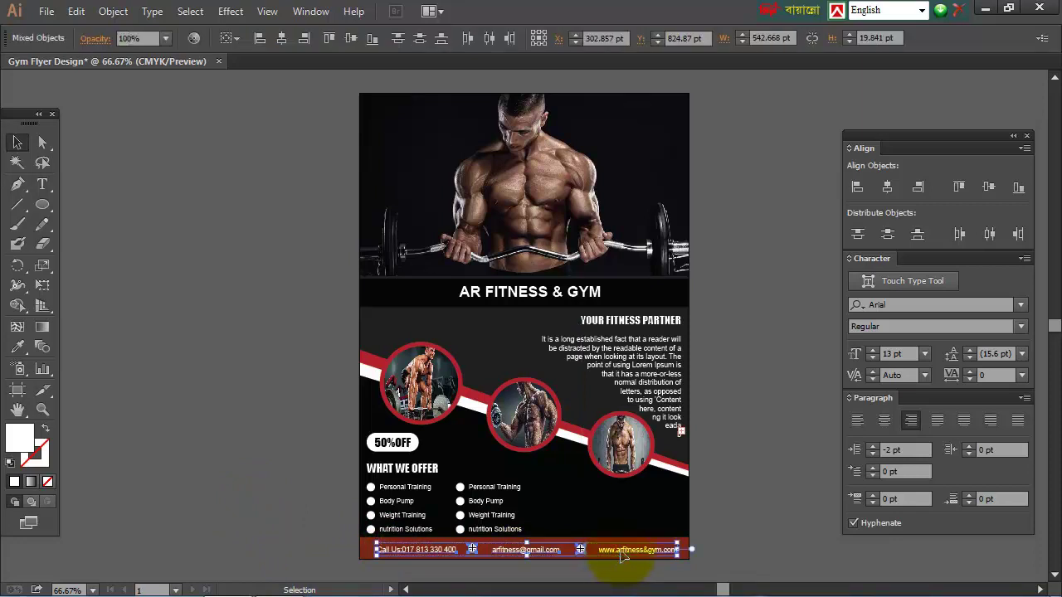
# Step: Vertically centre the footer icons and contact texts and space them evenly along the bar
pyautogui.click(986, 189)
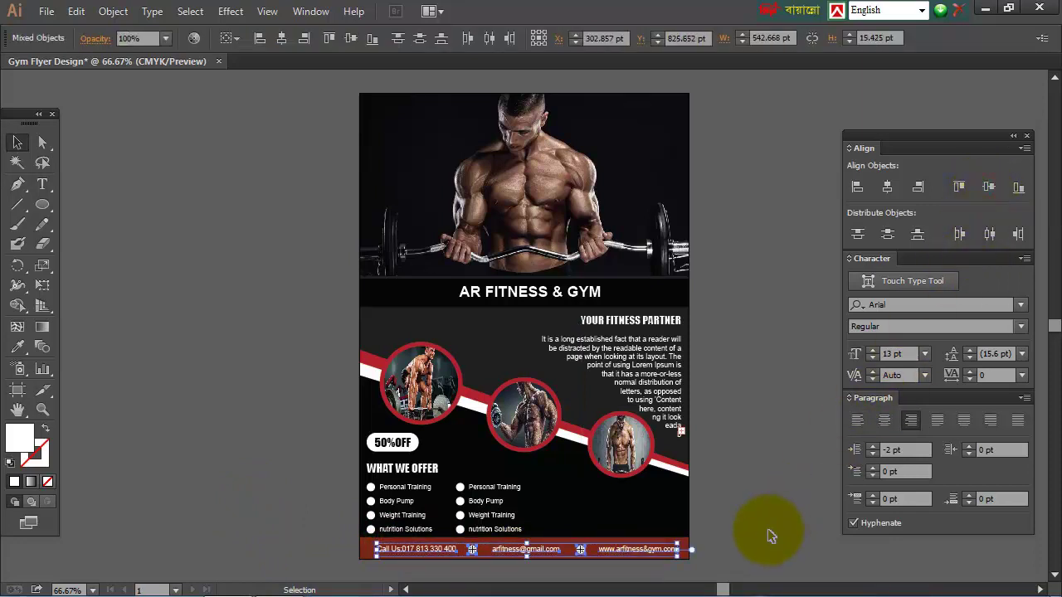
pyautogui.click(749, 551)
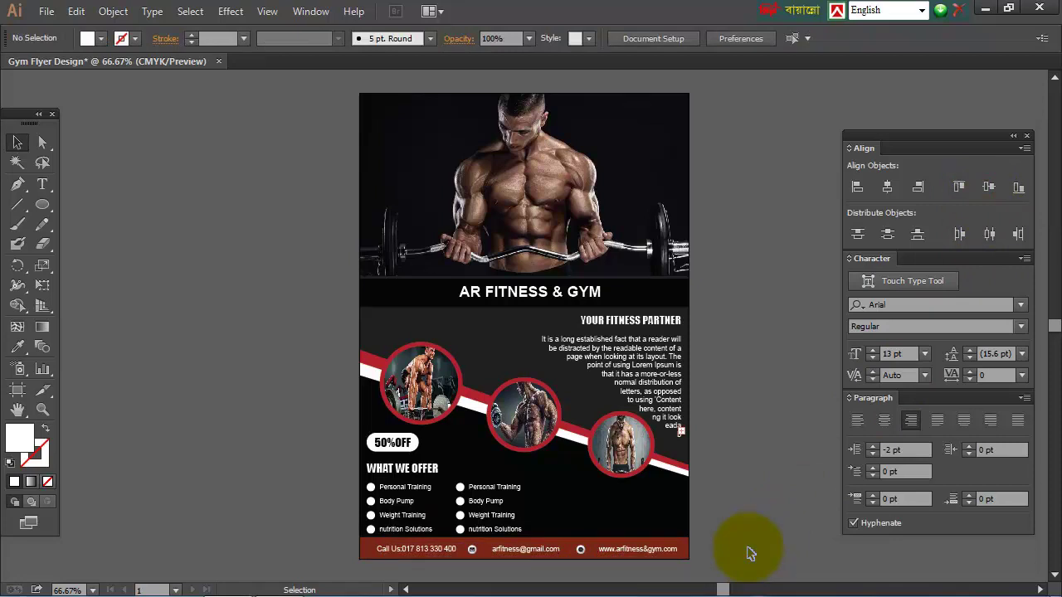
pyautogui.click(473, 551)
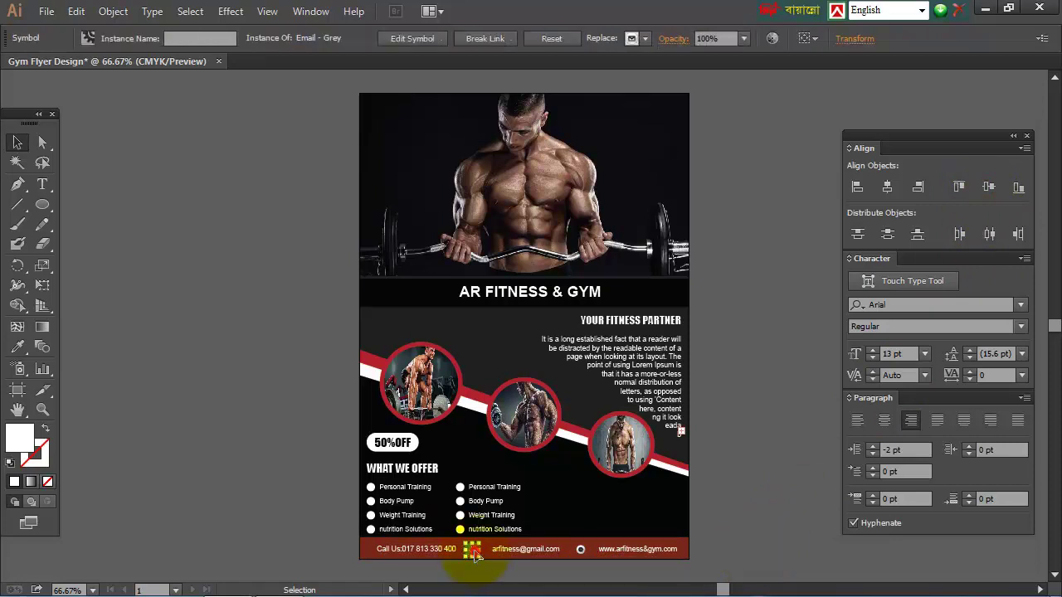
pyautogui.click(528, 555)
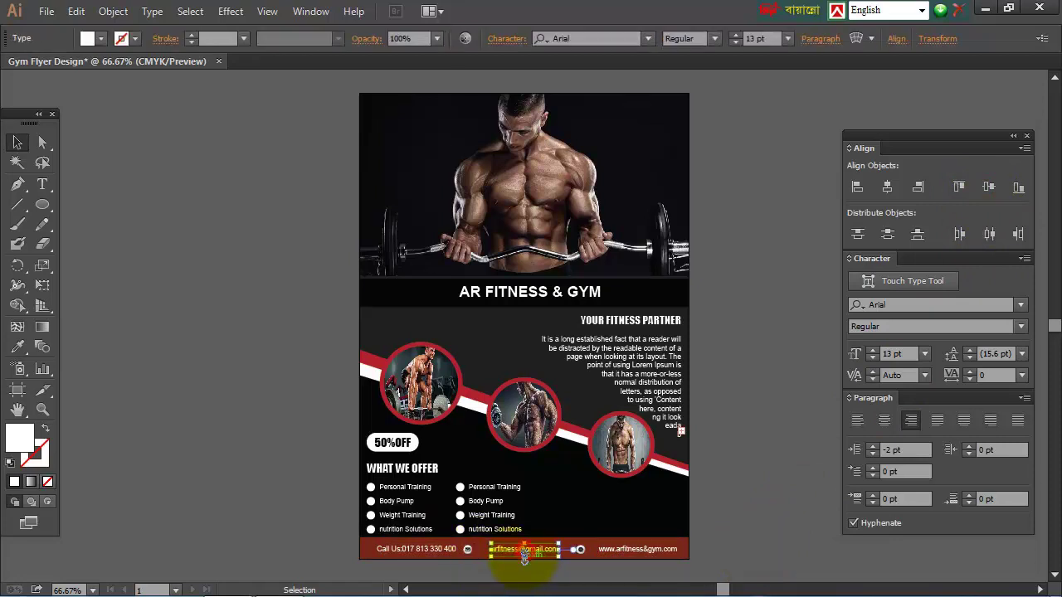
pyautogui.click(582, 553)
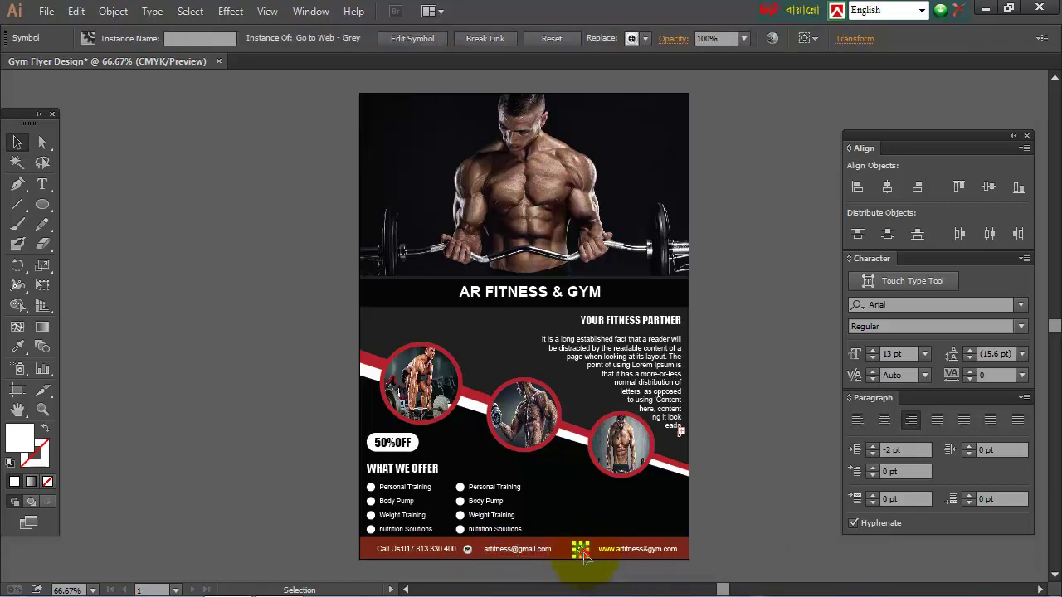
pyautogui.click(611, 554)
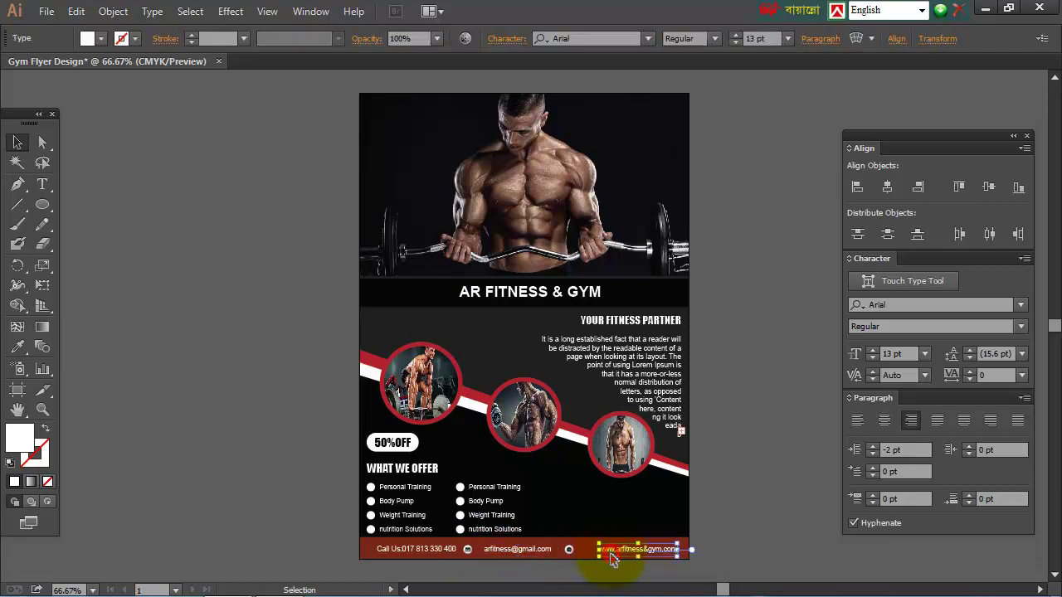
pyautogui.click(284, 498)
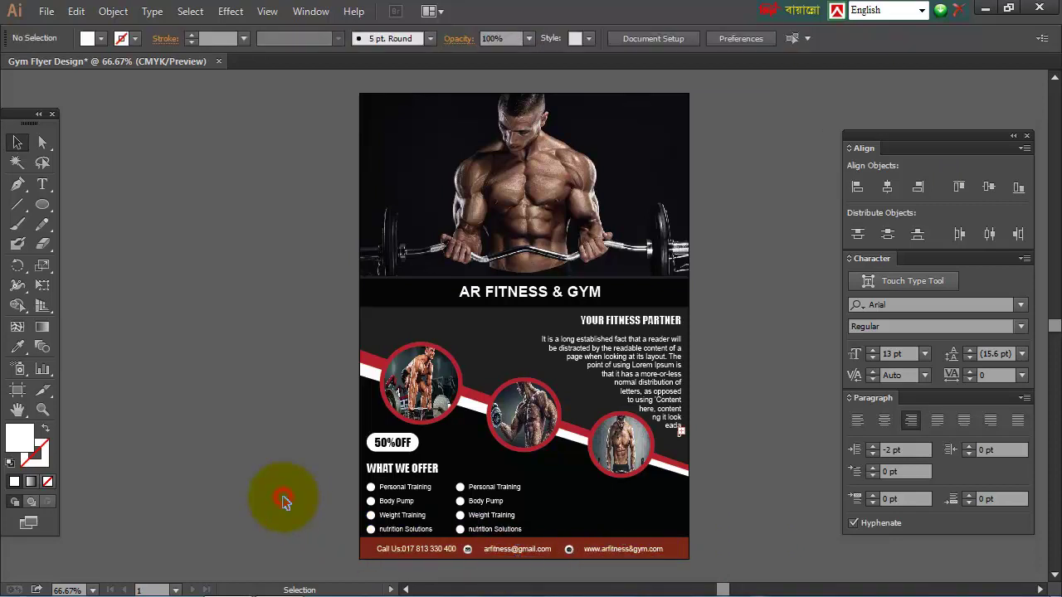
pyautogui.moveTo(46, 209); pyautogui.dragTo(115, 206)
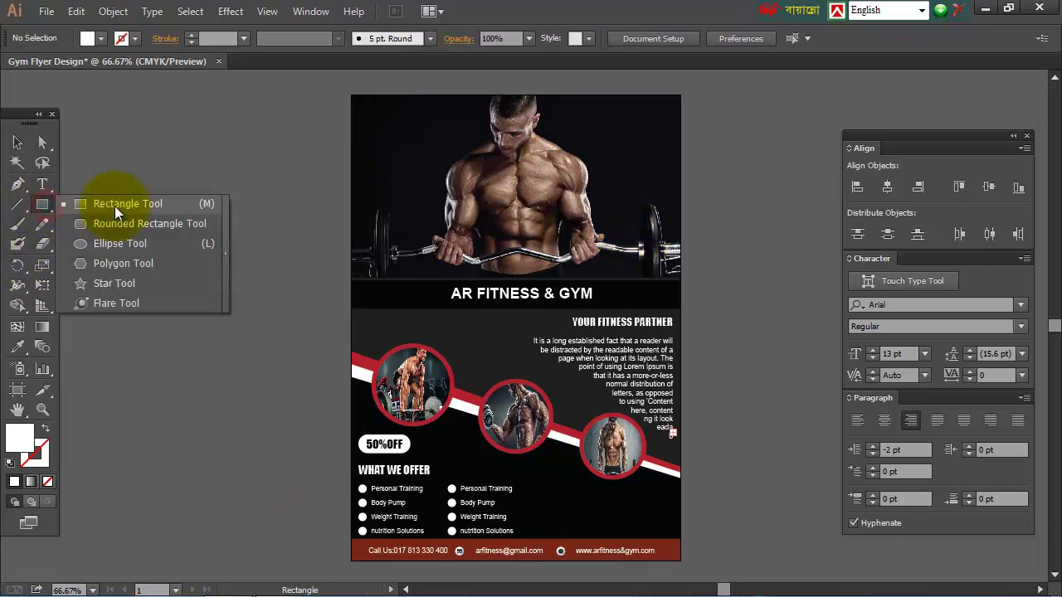
# Step: Draw a rectangle, rotate it 45° and move it into the top-right corner
pyautogui.moveTo(595, 112); pyautogui.dragTo(728, 146)
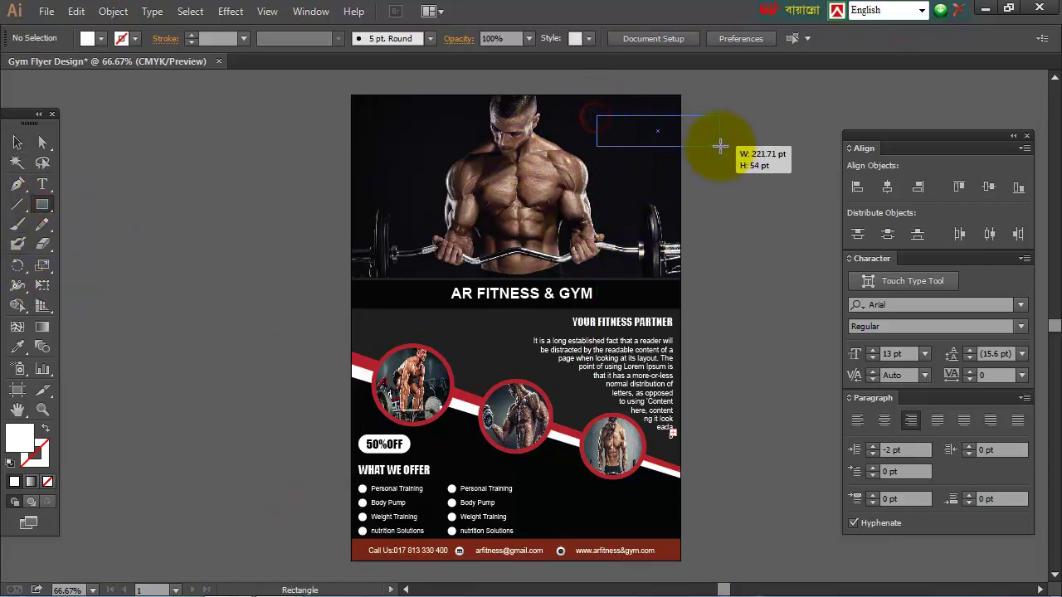
pyautogui.click(17, 143)
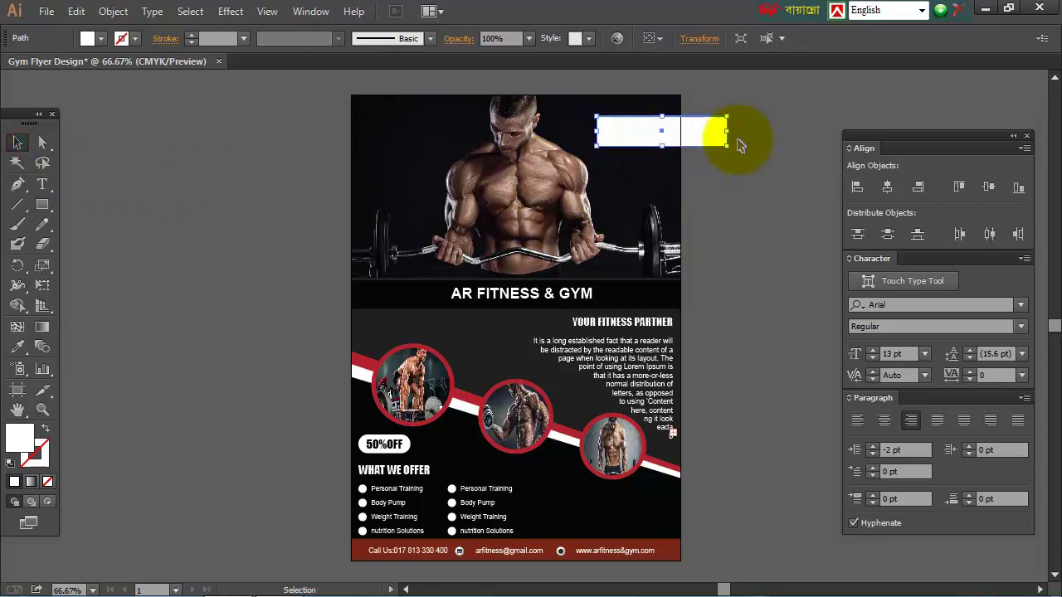
pyautogui.moveTo(733, 146); pyautogui.dragTo(701, 197)
pyautogui.moveTo(645, 124); pyautogui.dragTo(600, 98)
pyautogui.click(730, 212)
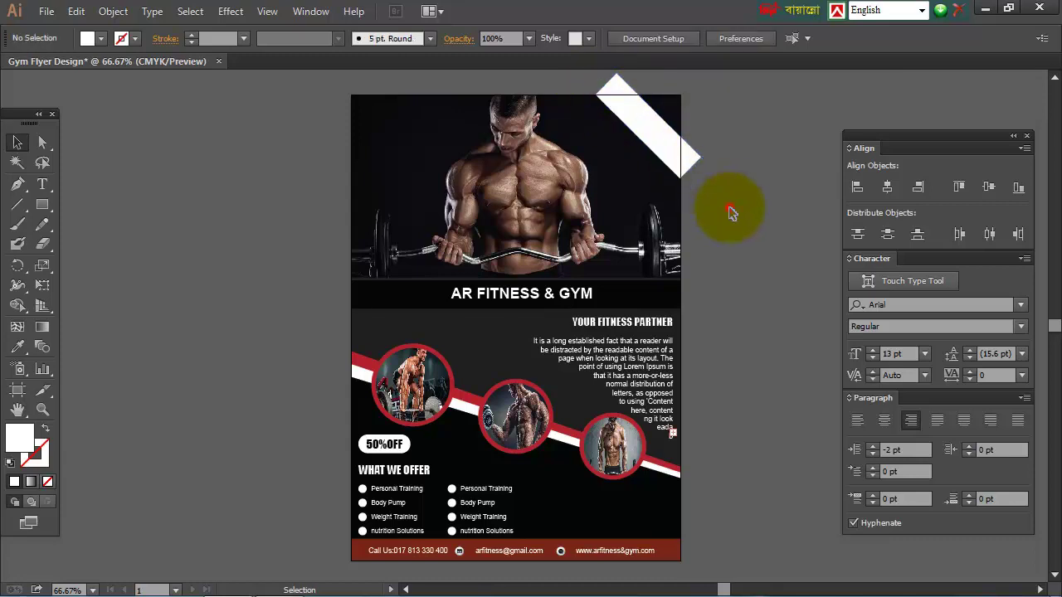
# Step: Trim the diagonal bar's corners to the page edges and fill it with the flyer's red
pyautogui.click(42, 141)
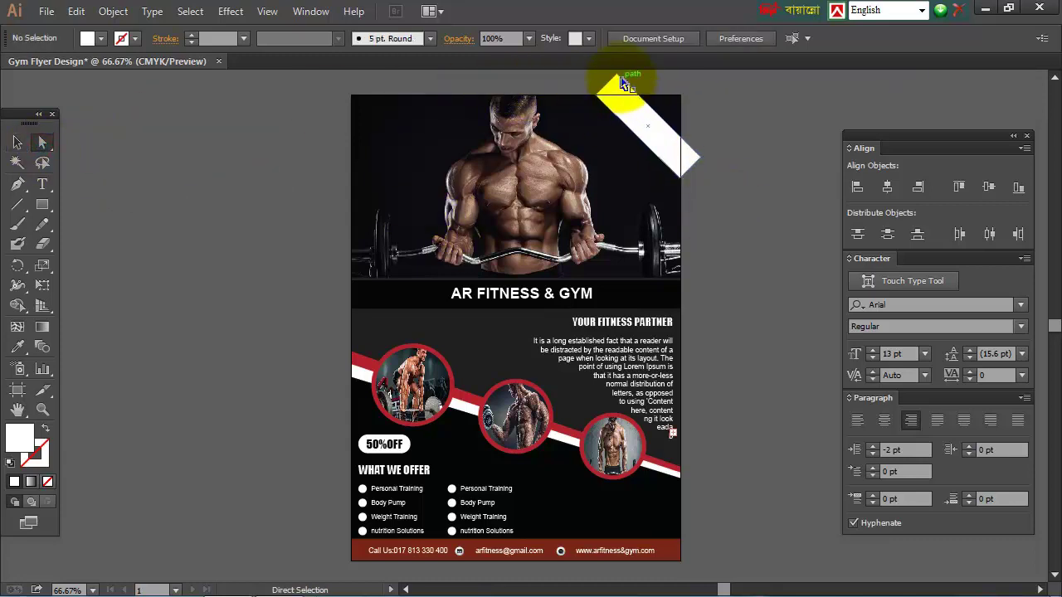
pyautogui.moveTo(618, 80); pyautogui.dragTo(620, 187)
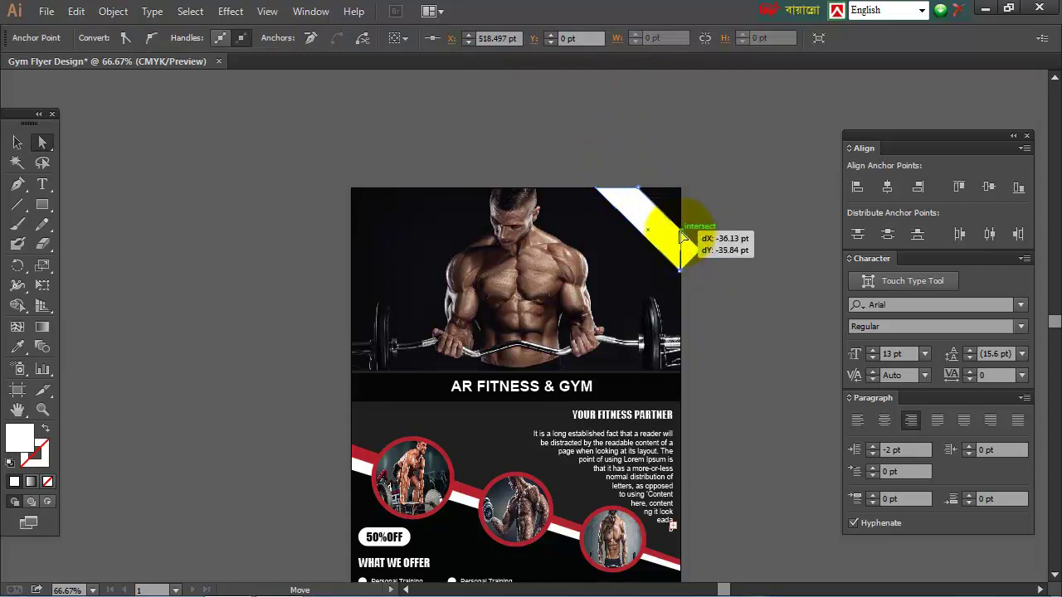
pyautogui.moveTo(701, 253); pyautogui.dragTo(680, 230)
pyautogui.click(17, 347)
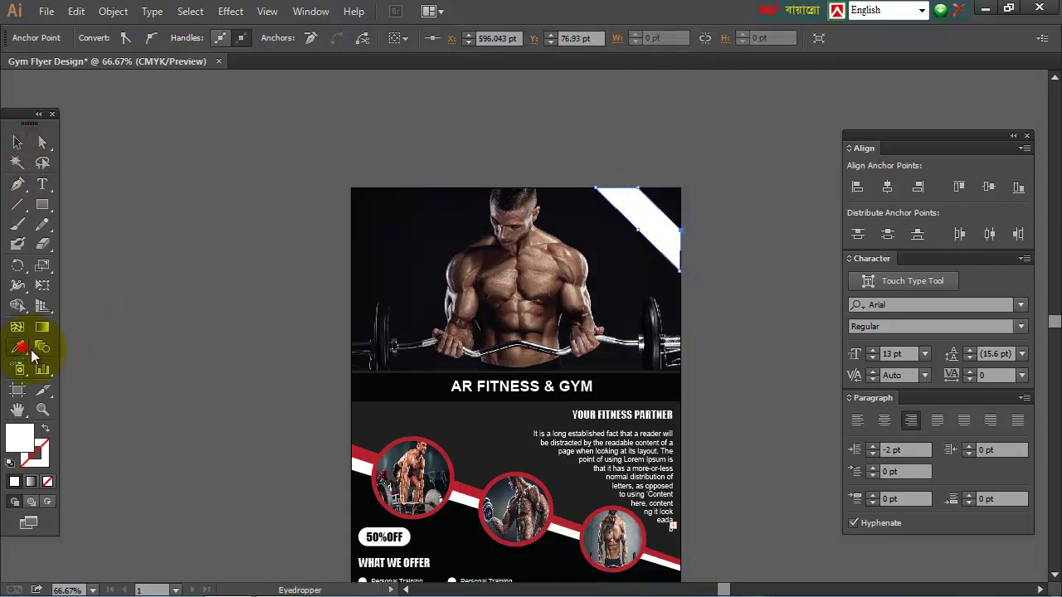
pyautogui.click(362, 448)
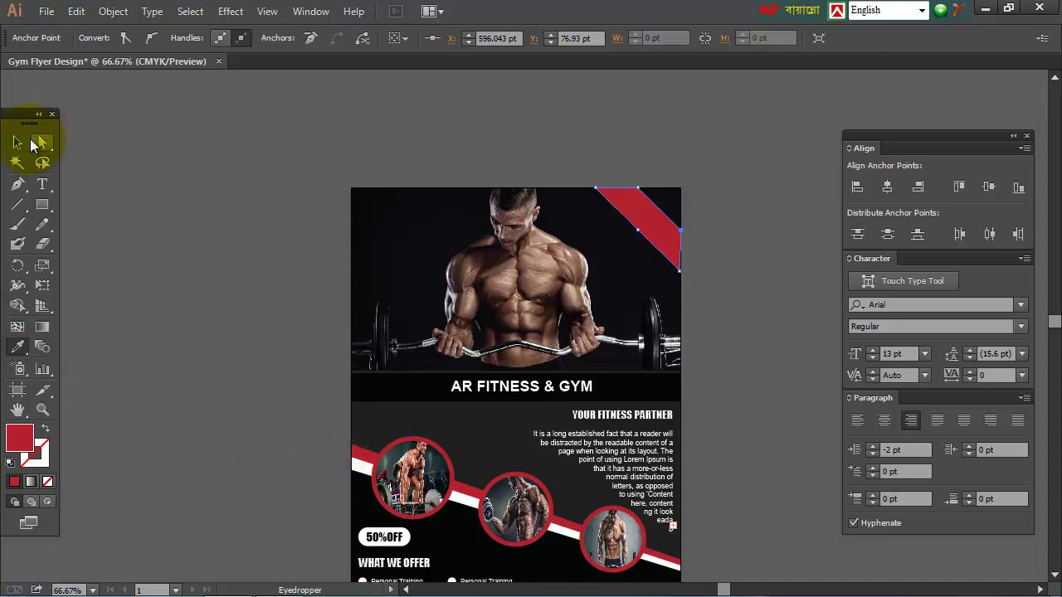
pyautogui.click(17, 141)
pyautogui.click(135, 191)
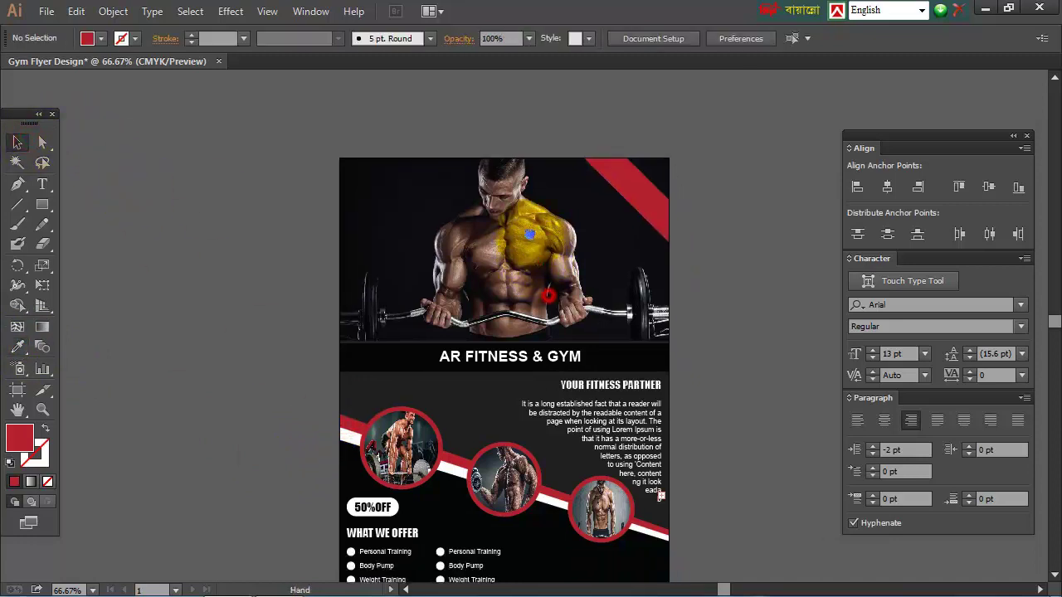
pyautogui.moveTo(549, 292); pyautogui.dragTo(539, 202)
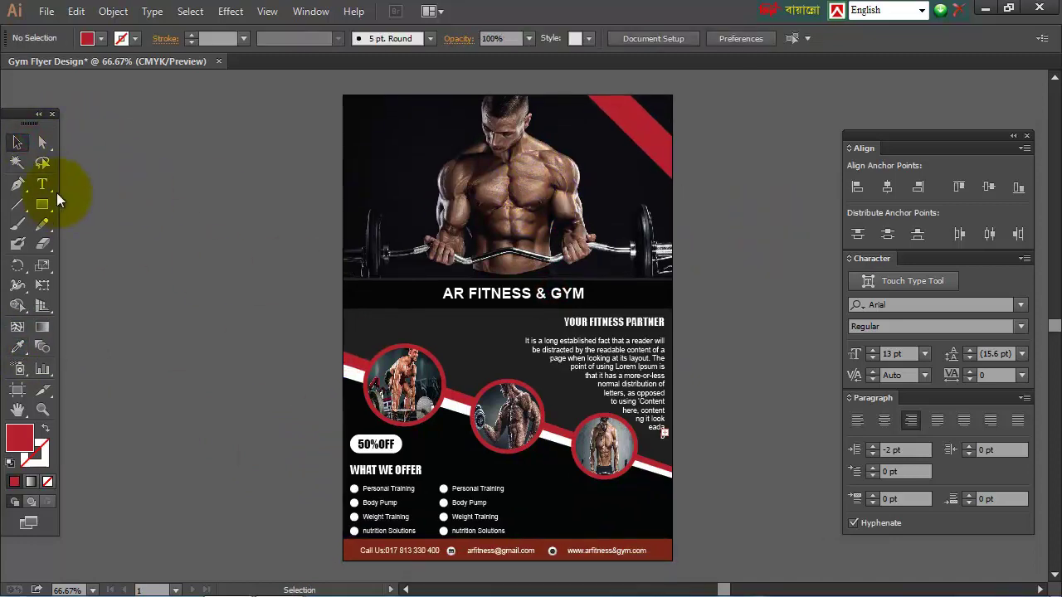
pyautogui.moveTo(42, 183); pyautogui.dragTo(93, 189)
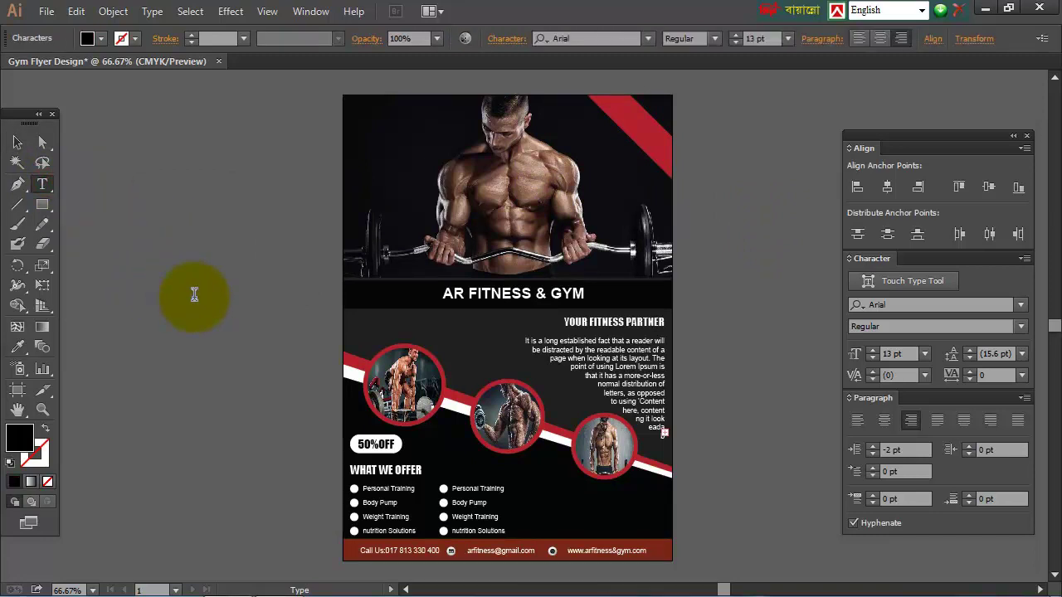
# Step: Type 'FLYER DESIGN' in white Impact and rotate it along the red corner ribbon
pyautogui.click(100, 38)
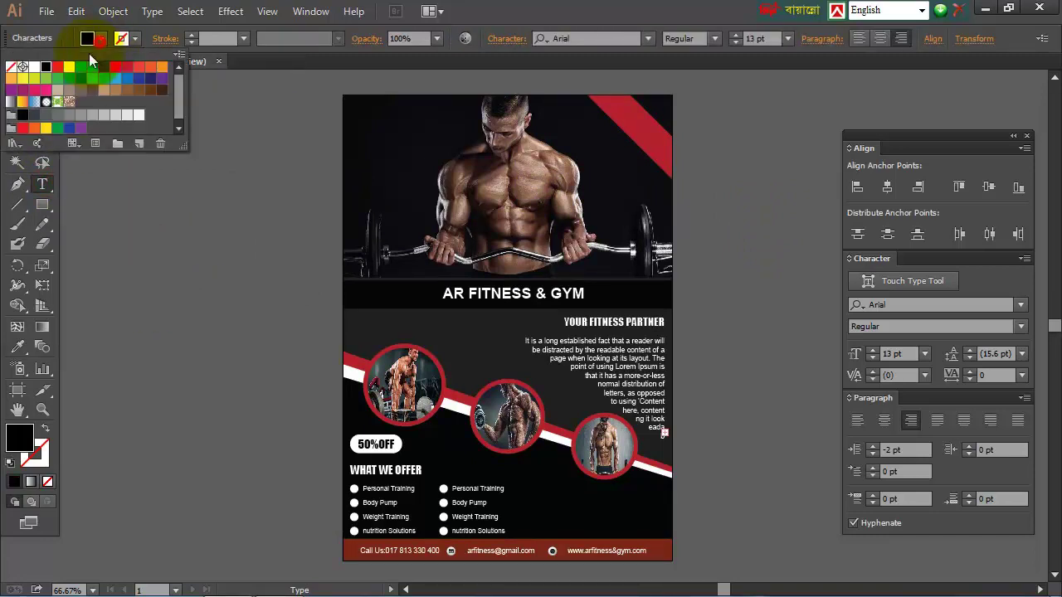
pyautogui.click(34, 67)
pyautogui.click(581, 39)
pyautogui.write('IMP')
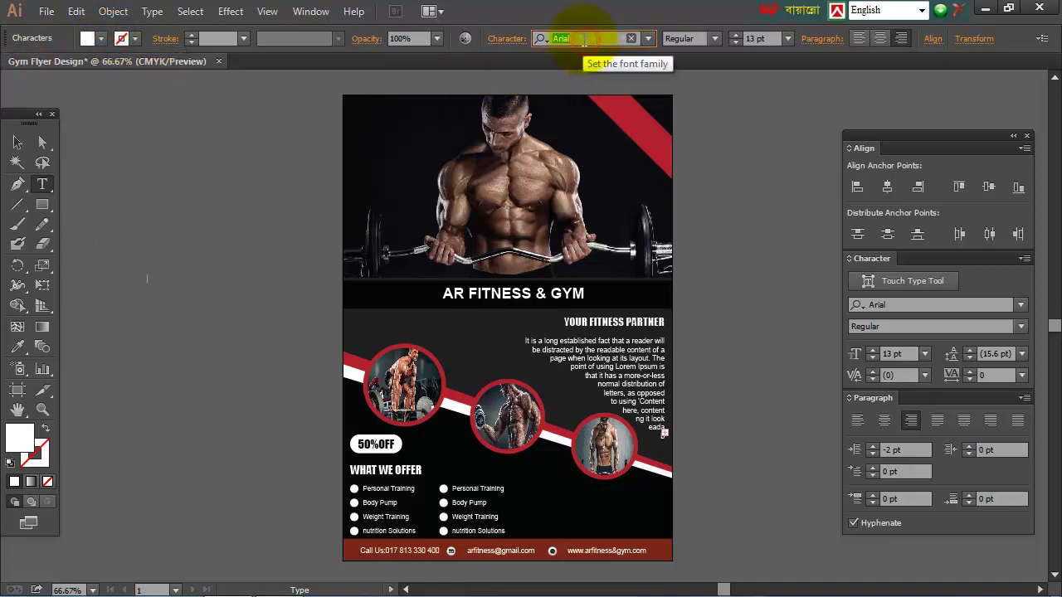
pyautogui.click(573, 56)
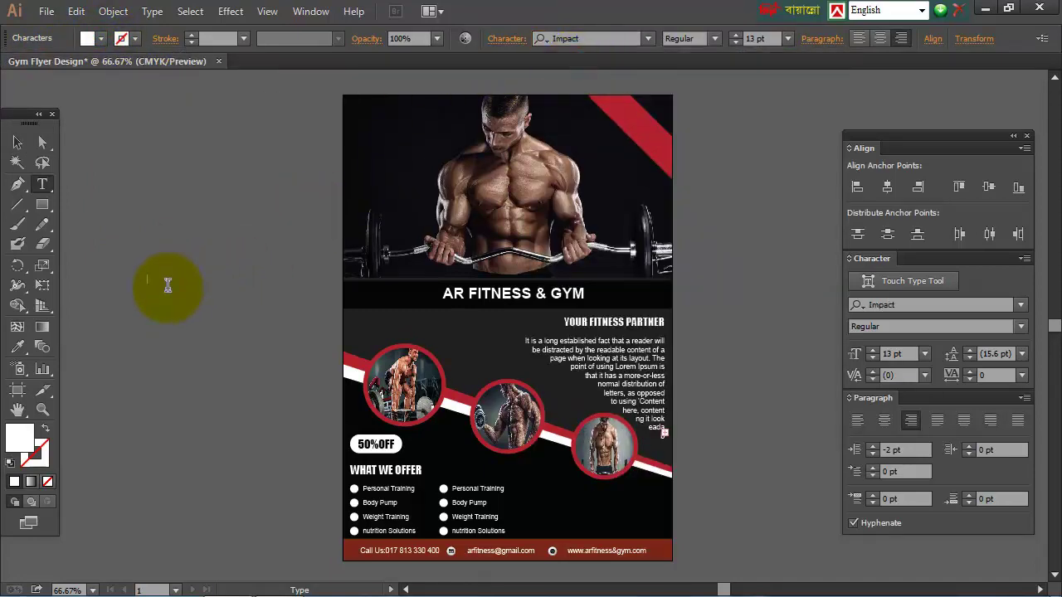
pyautogui.click(148, 282)
pyautogui.write('FLYER DESIGN')
pyautogui.click(16, 141)
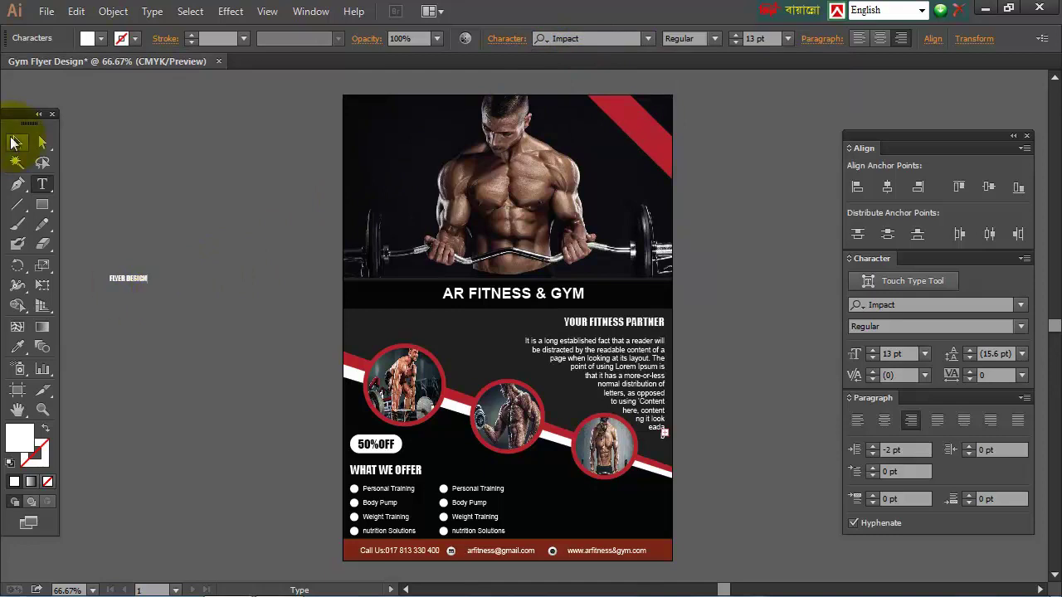
pyautogui.moveTo(137, 278)
pyautogui.mouseDown()
pyautogui.moveTo(643, 125)
pyautogui.moveTo(672, 166)
pyautogui.mouseUp()
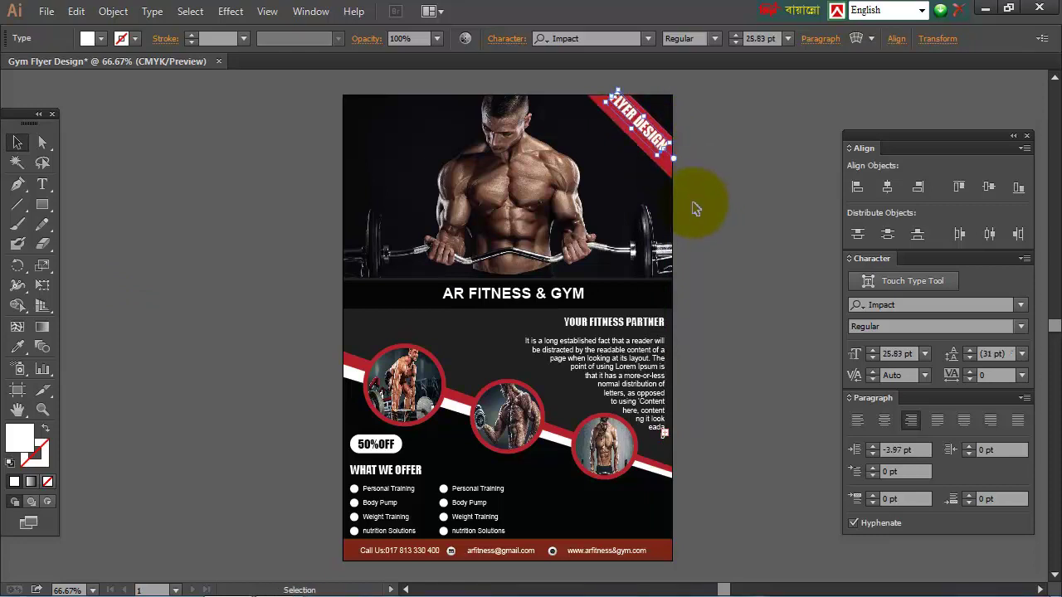
pyautogui.click(714, 185)
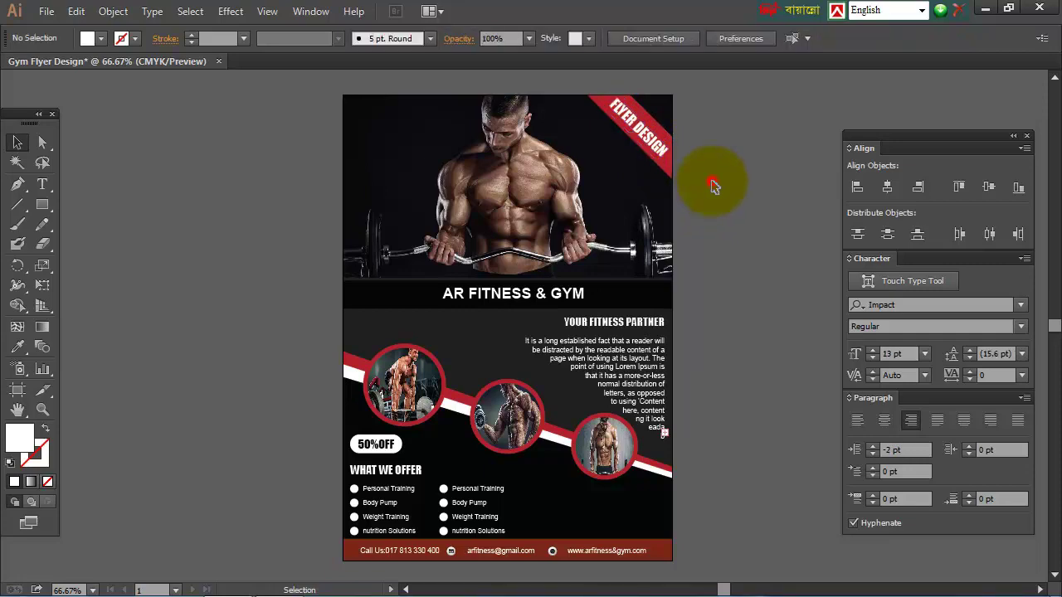
# Step: Save the flyer as 'Gym Flyer Design Design' in Illustrator CC (17.0) AI format
pyautogui.click(46, 11)
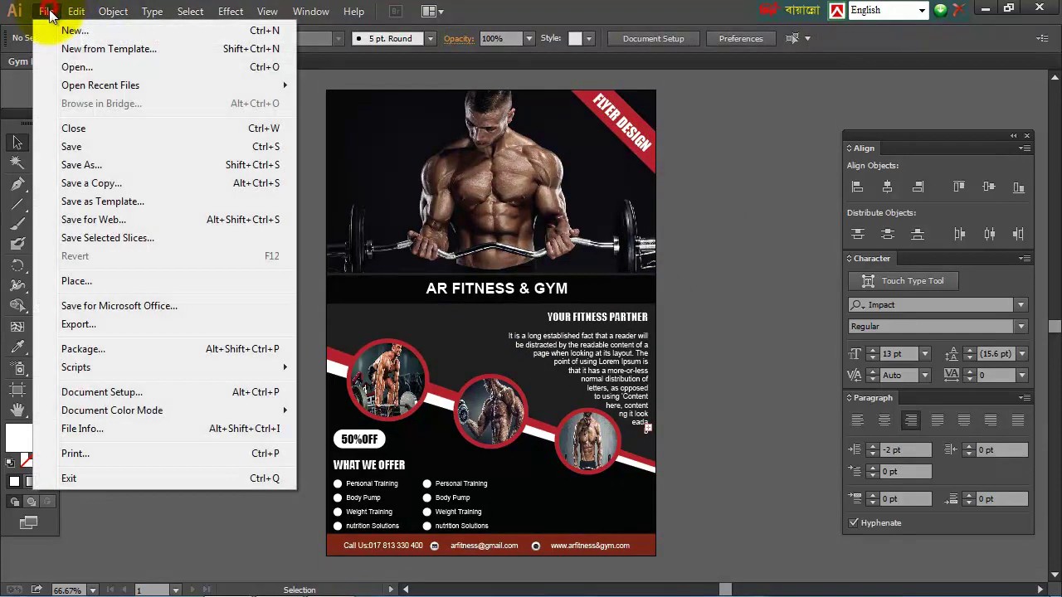
pyautogui.click(88, 146)
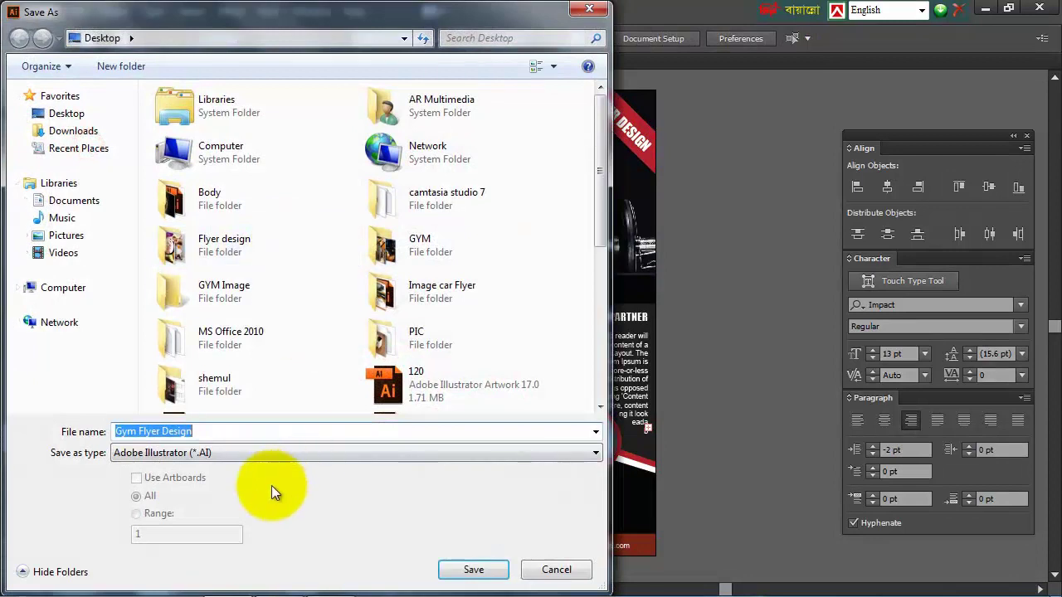
pyautogui.write('Gym D')
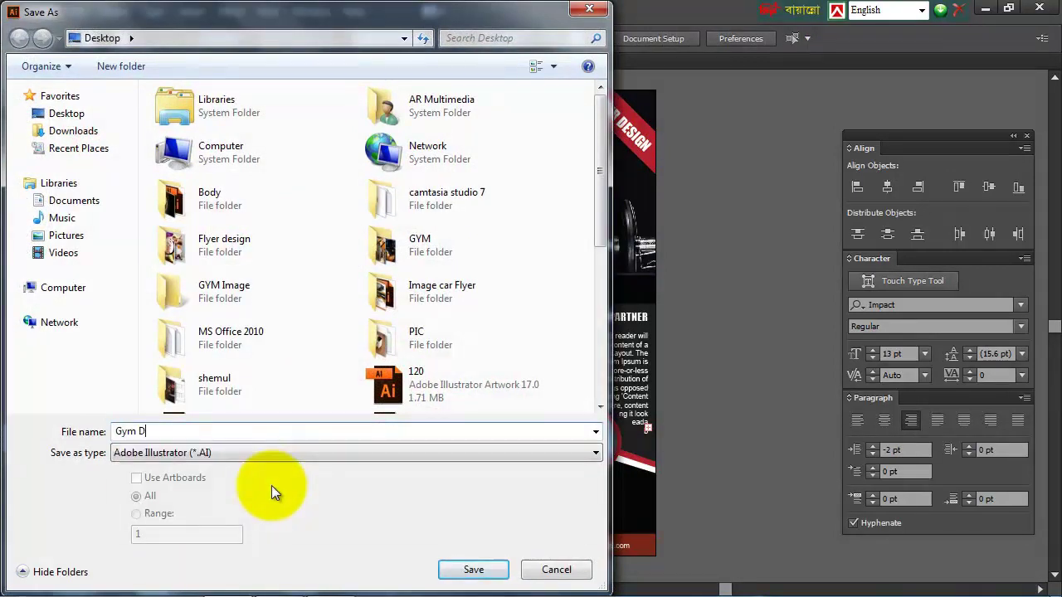
pyautogui.press('BackSpace')
pyautogui.write('Flyer Design ')
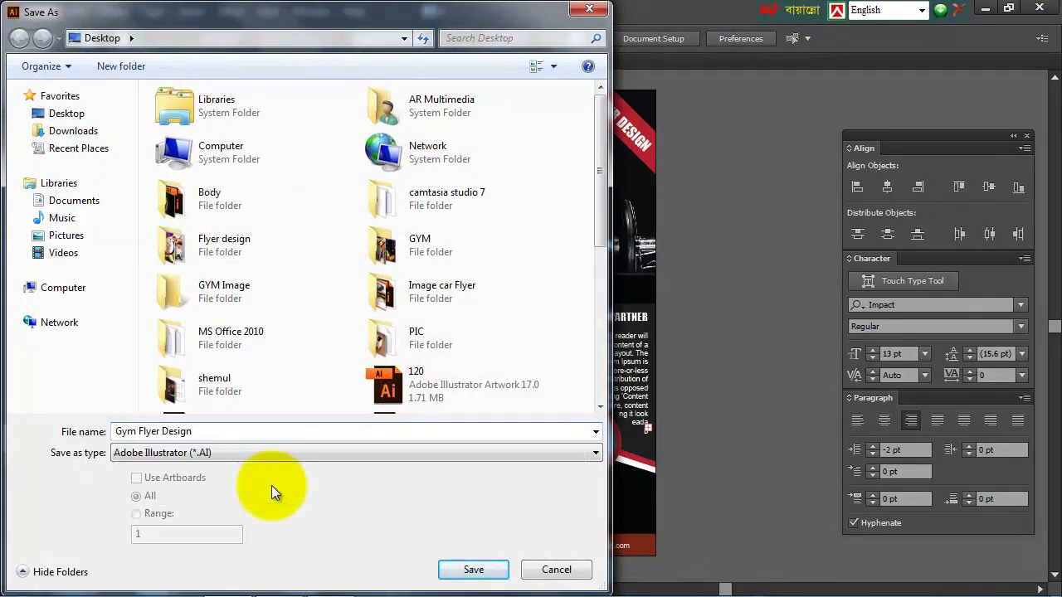
pyautogui.write('Design')
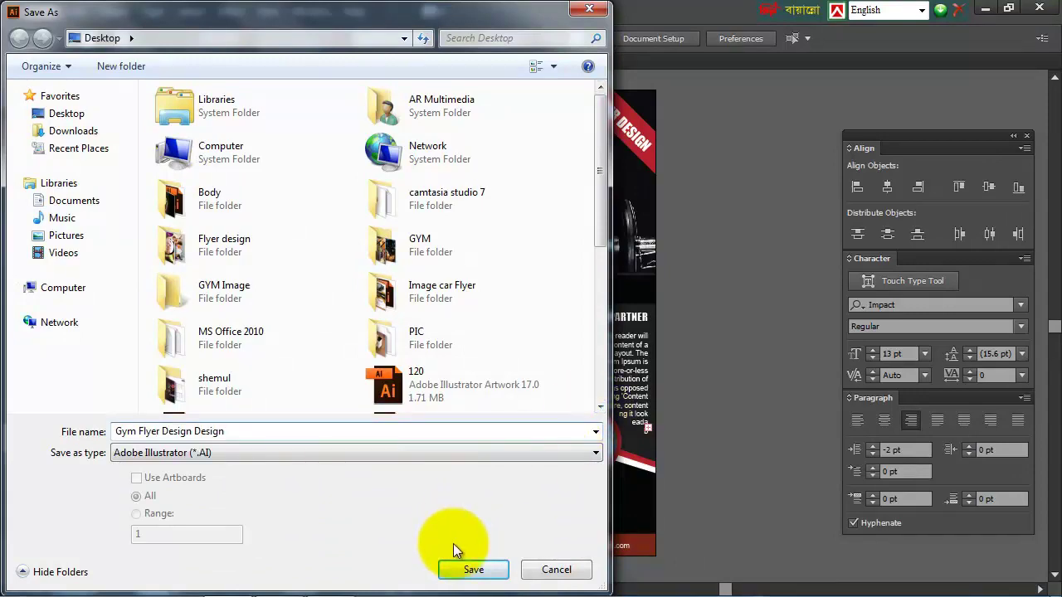
pyautogui.click(471, 570)
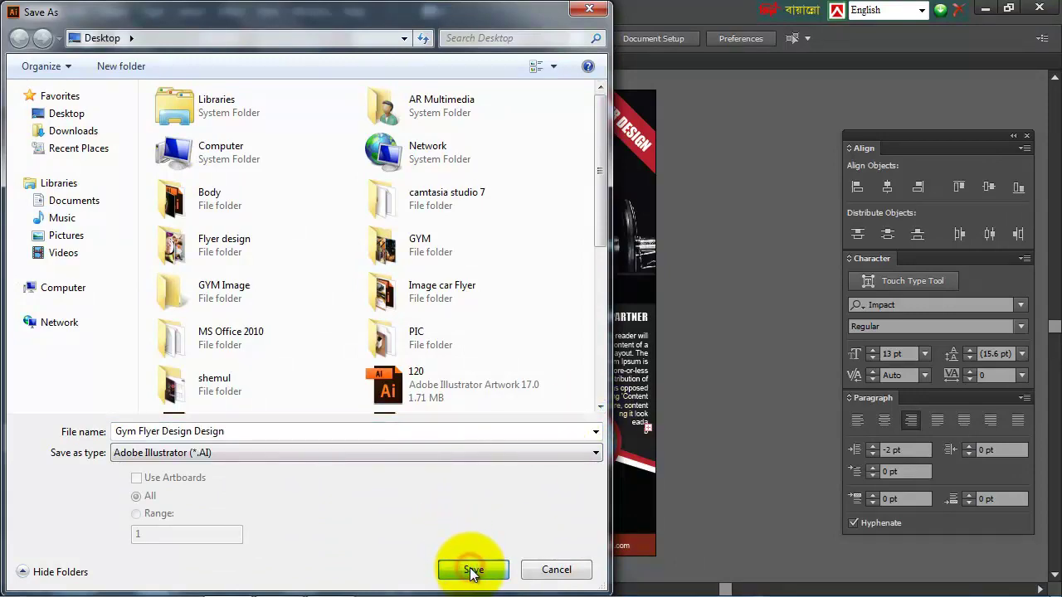
pyautogui.click(470, 571)
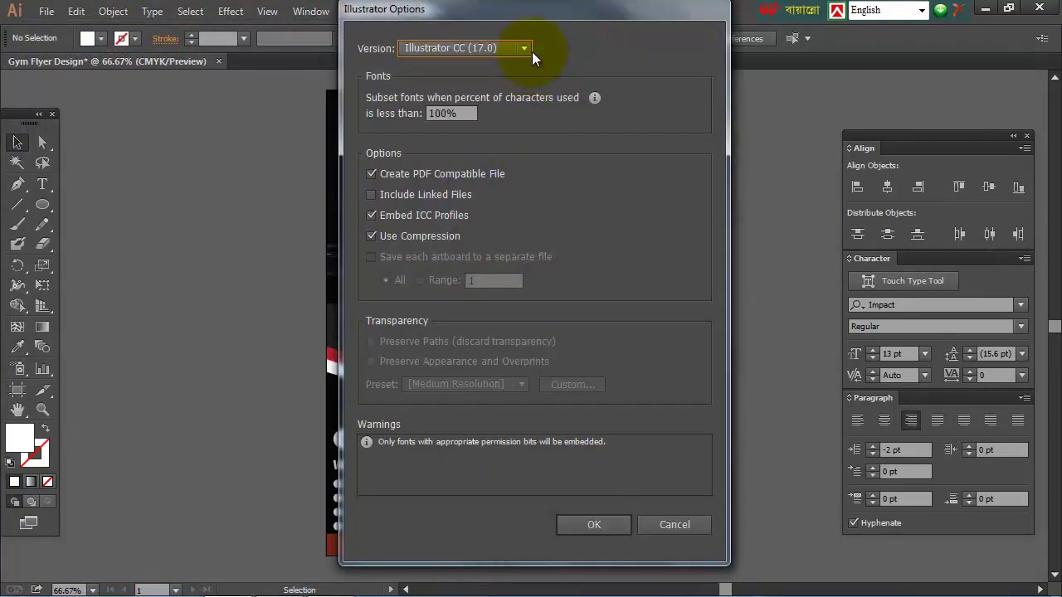
pyautogui.click(531, 51)
pyautogui.click(490, 69)
pyautogui.click(572, 518)
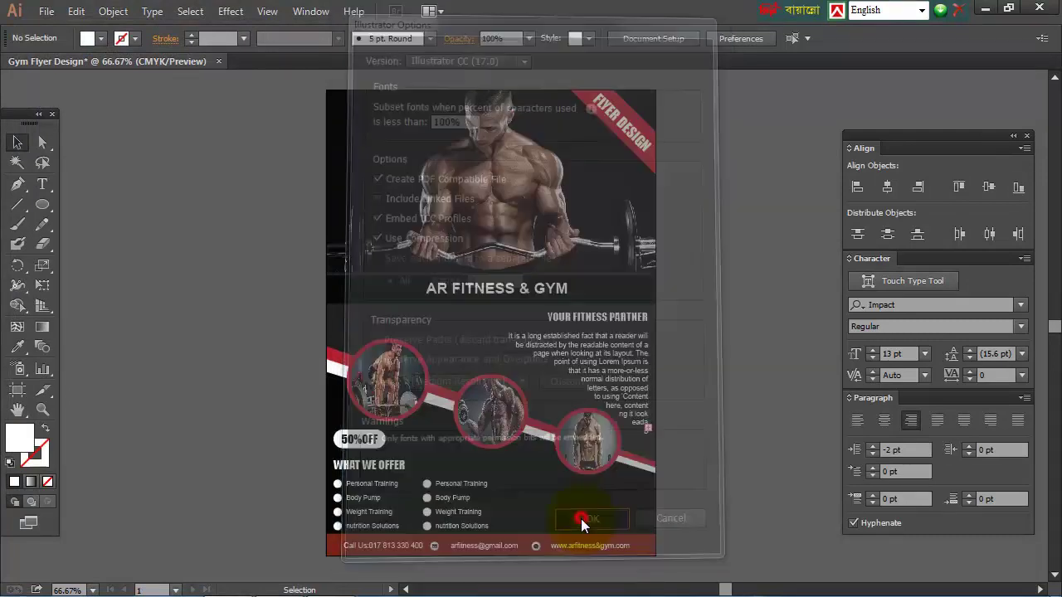